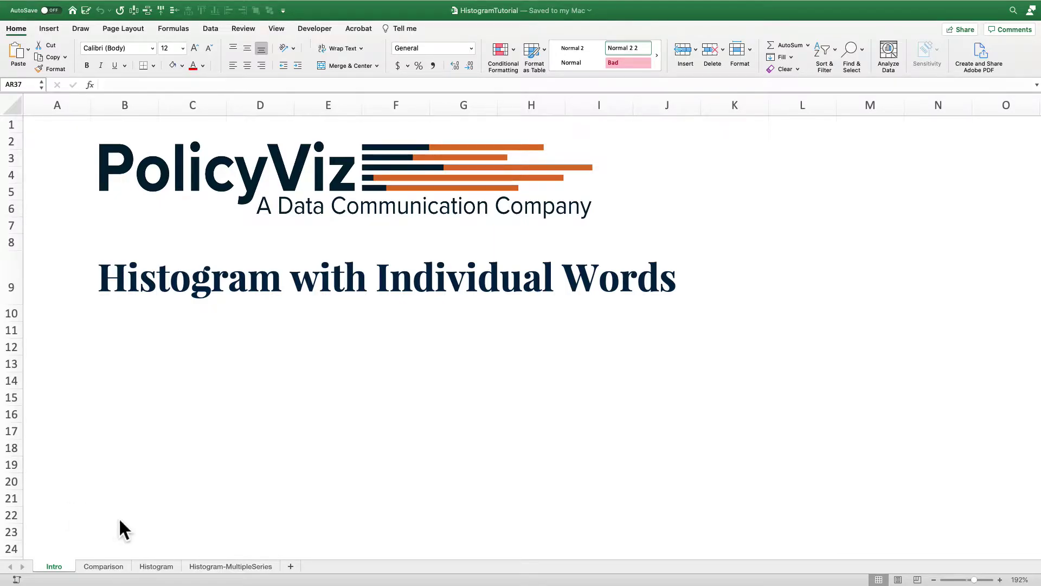
Open the Comparison sheet with the three start-time histograms
click(110, 566)
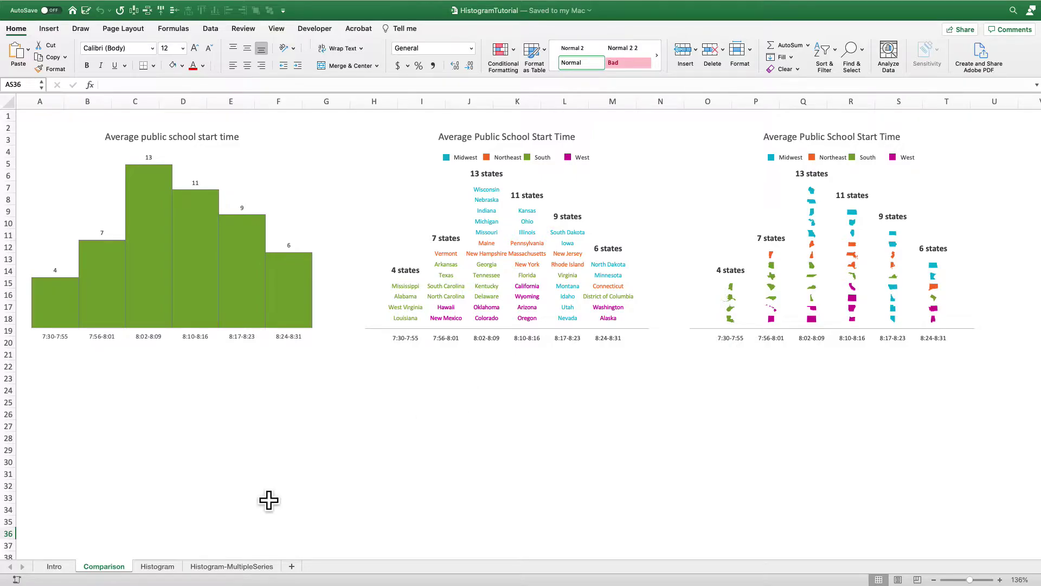
click(165, 569)
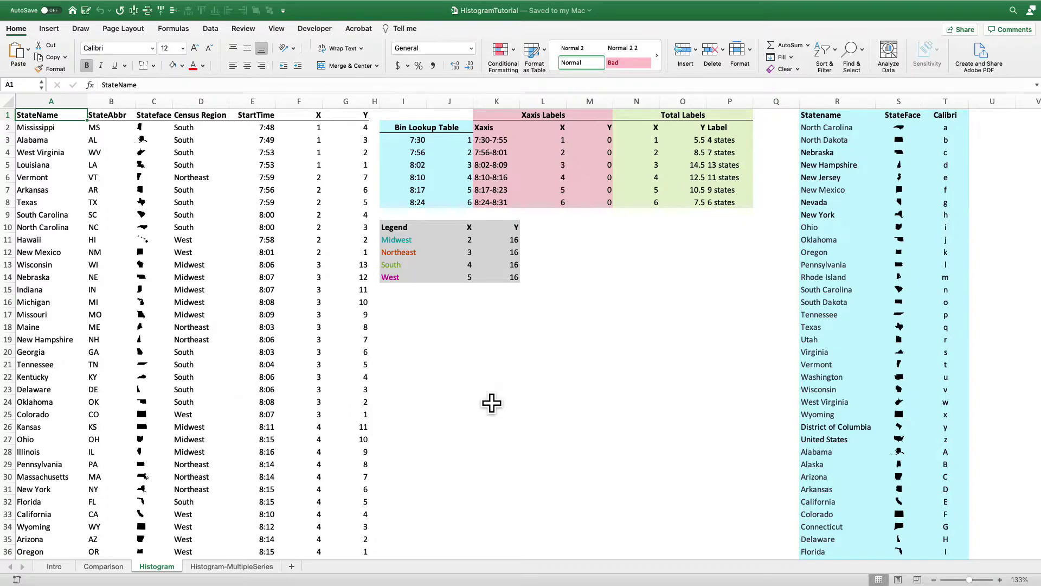
drag(56, 120, 254, 111)
key(Down)
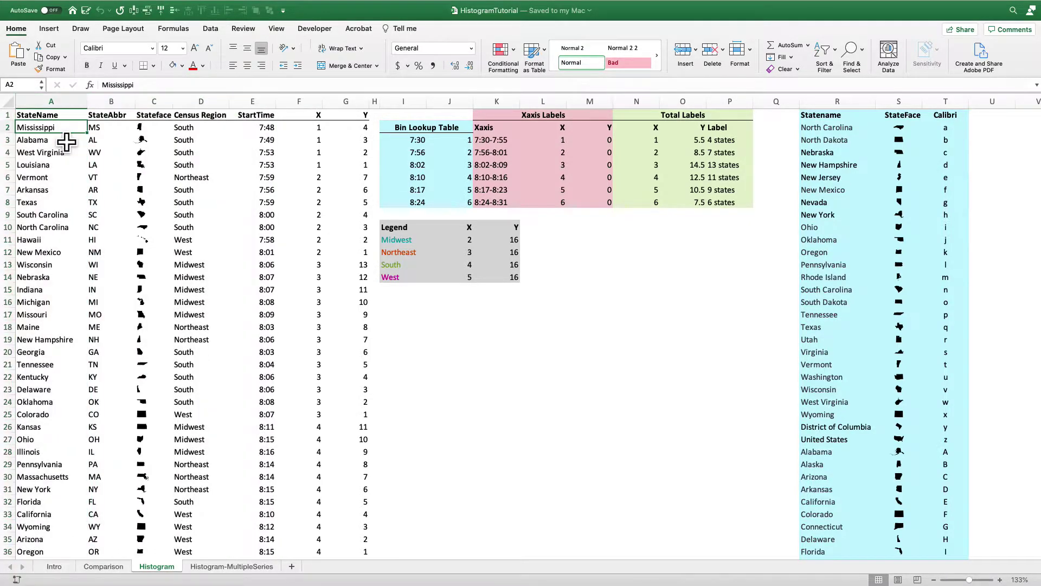
key(Right)
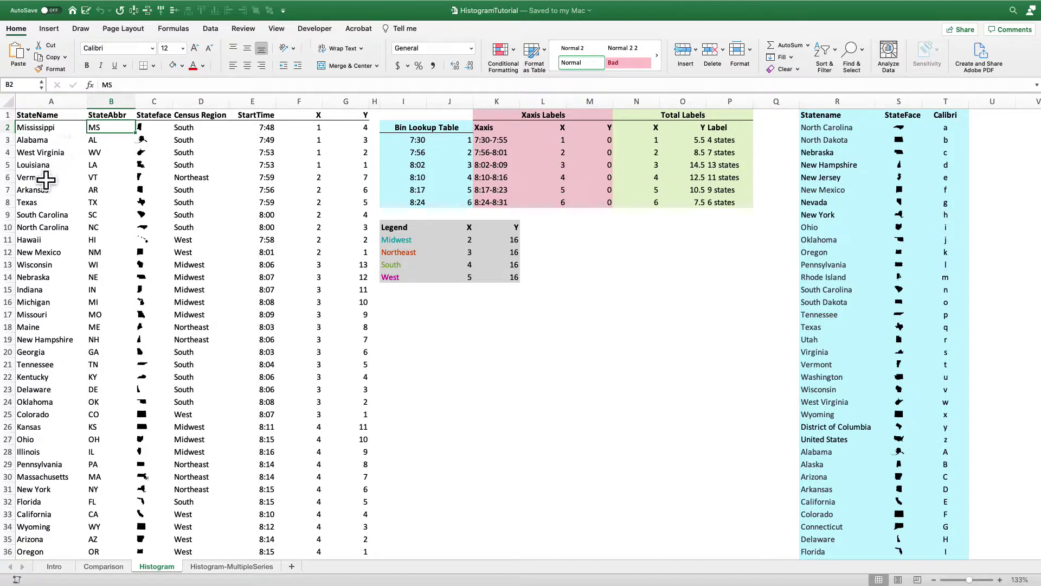
key(Right)
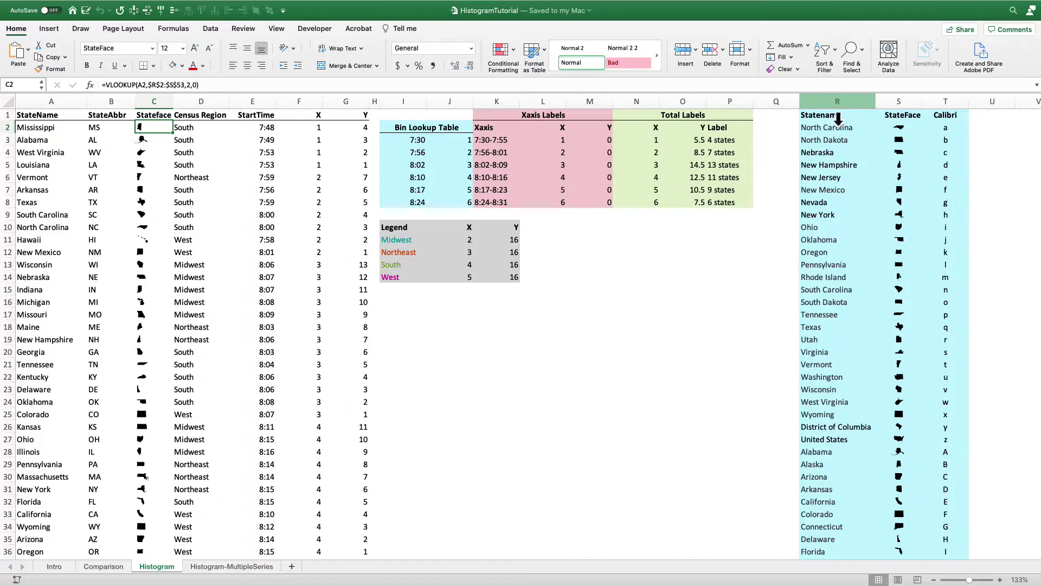
click(836, 102)
drag(881, 117, 976, 111)
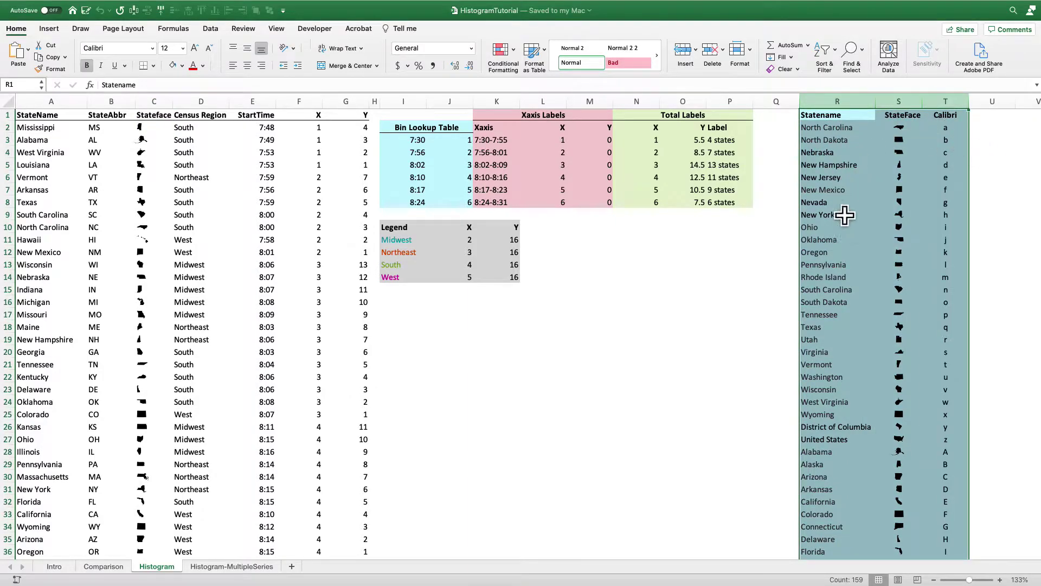
click(840, 131)
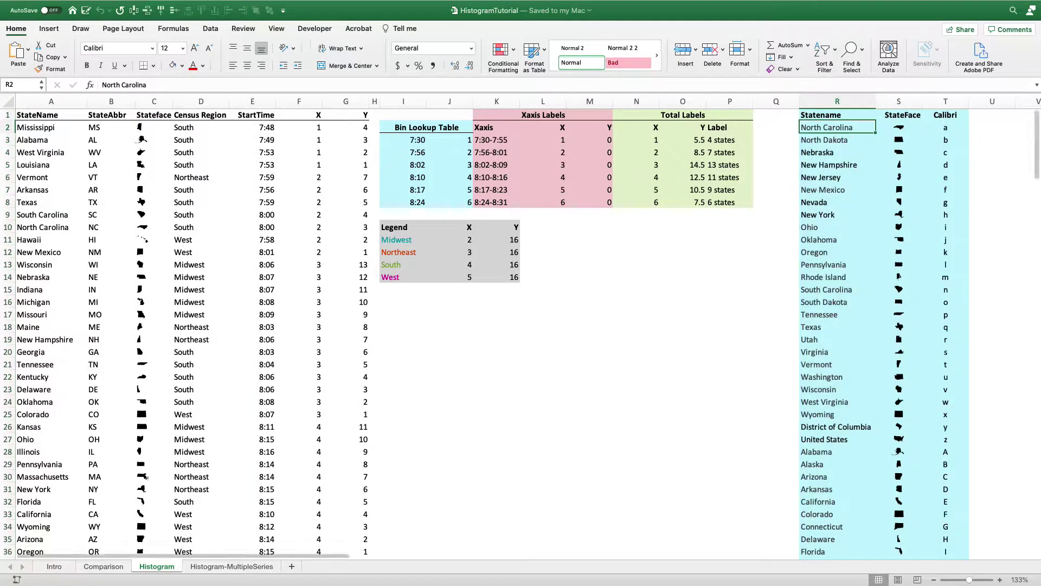
key(Right)
key(Right)
key(Down)
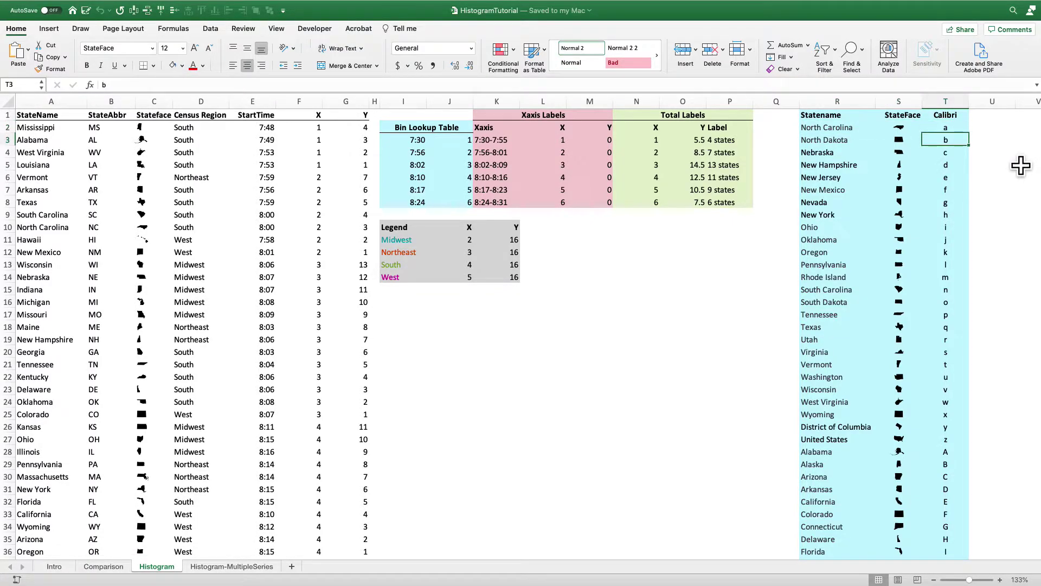
key(Left)
key(Left)
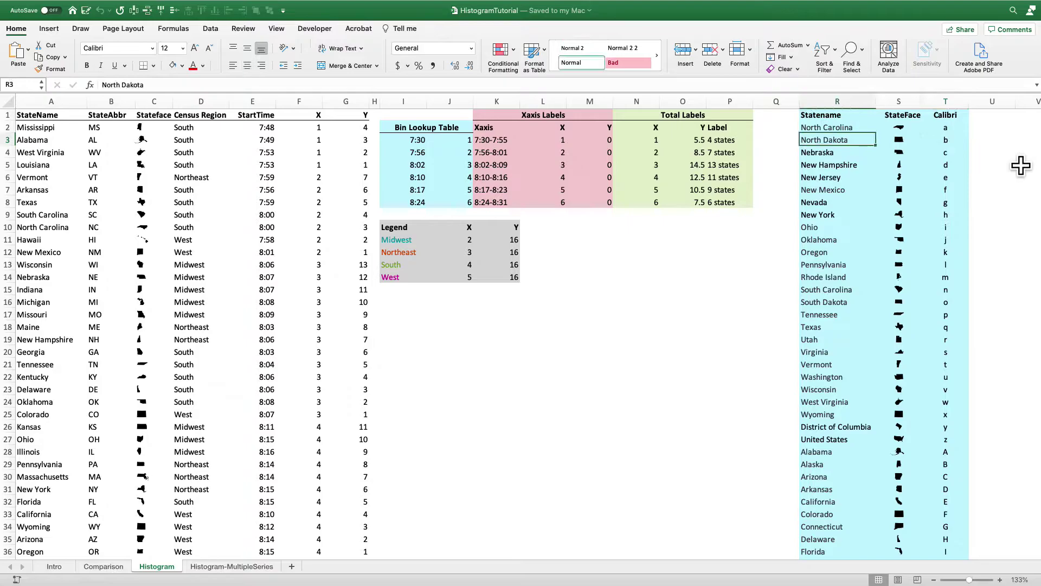
key(Right)
key(Down)
key(Left)
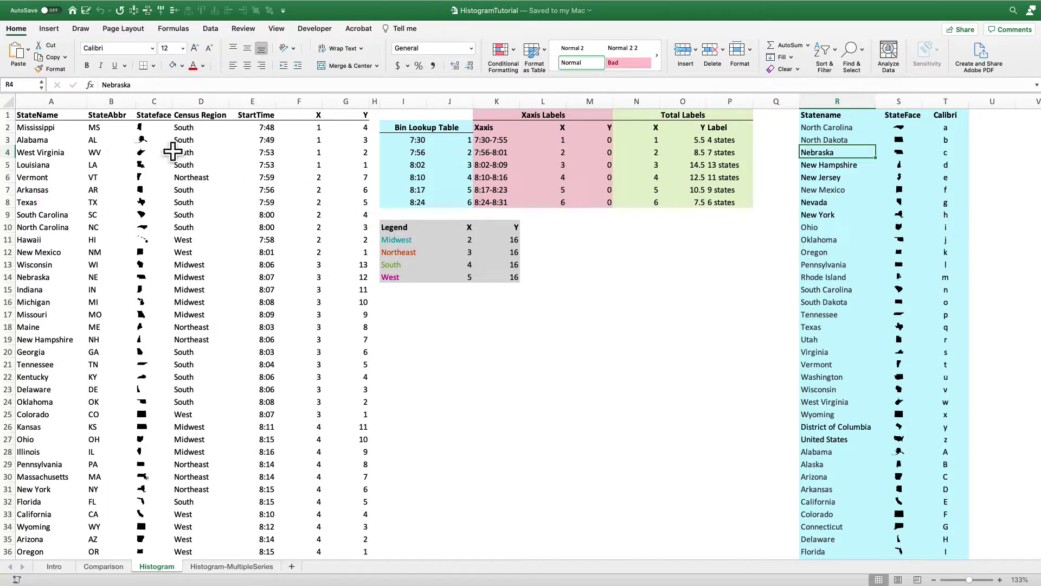
click(160, 131)
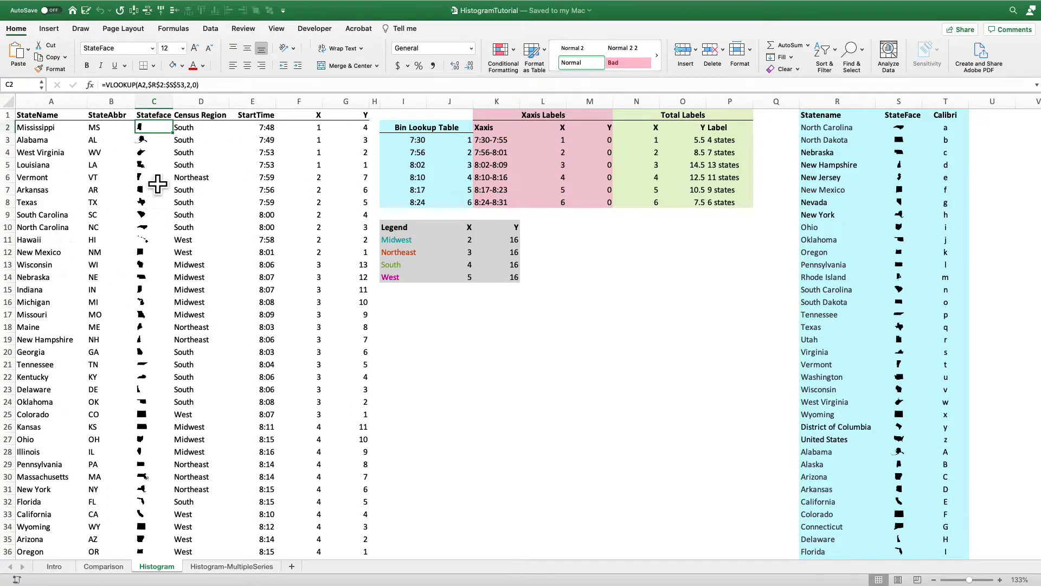
click(140, 85)
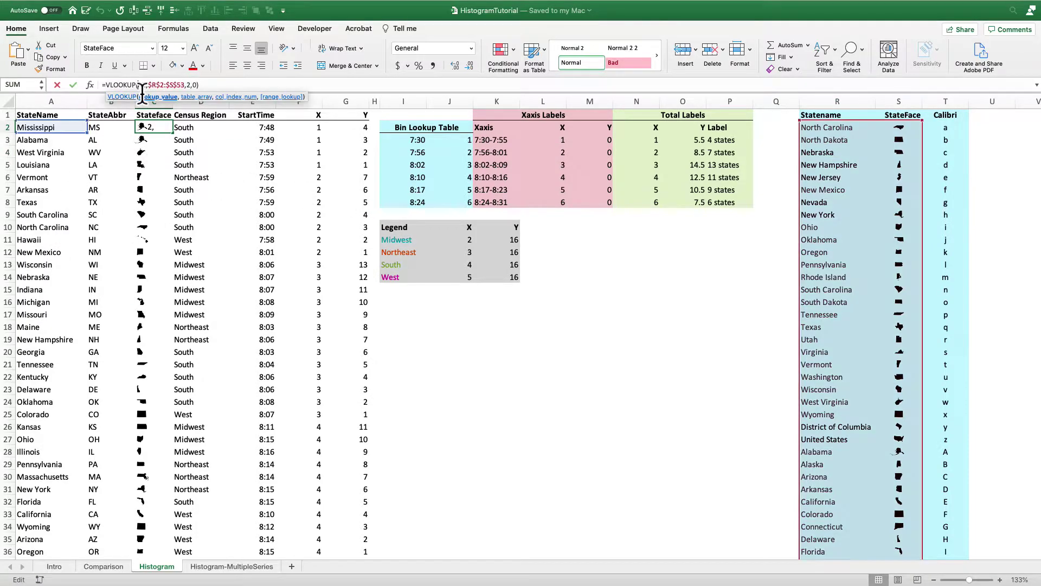
triple_click(257, 86)
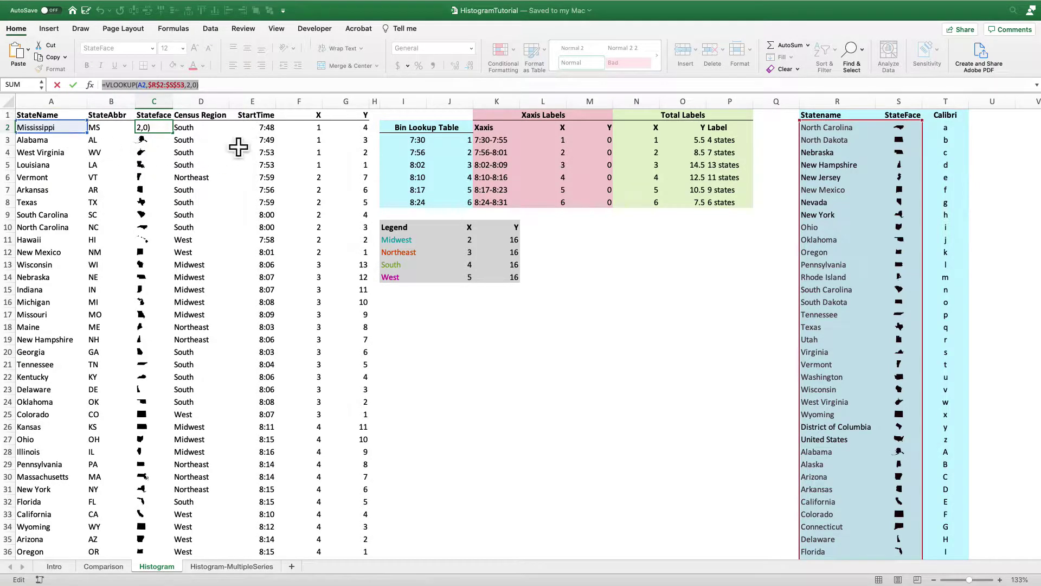
scroll(832, 163, down, 8)
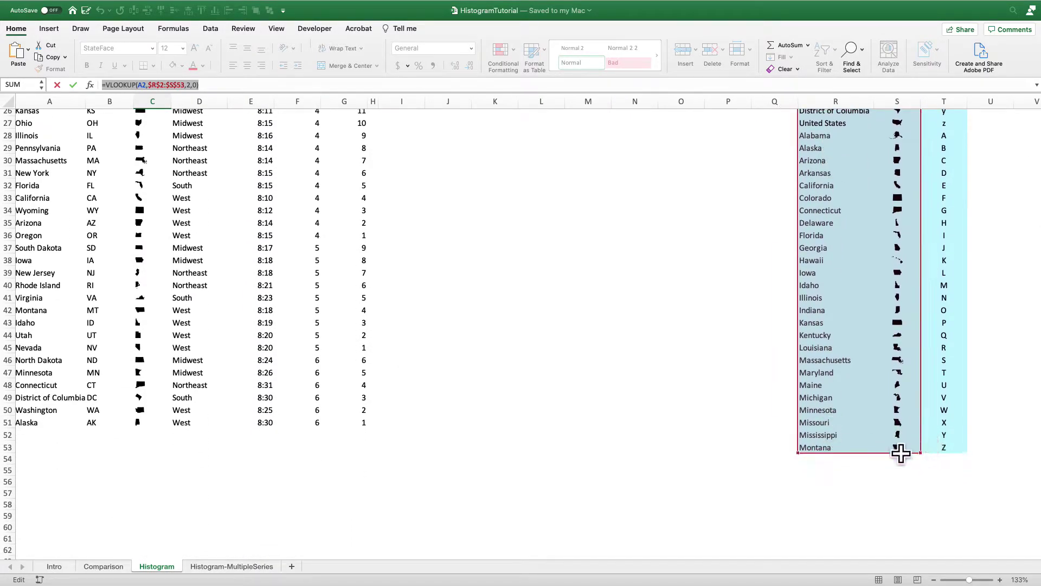
scroll(384, 370, up, 8)
key(F2)
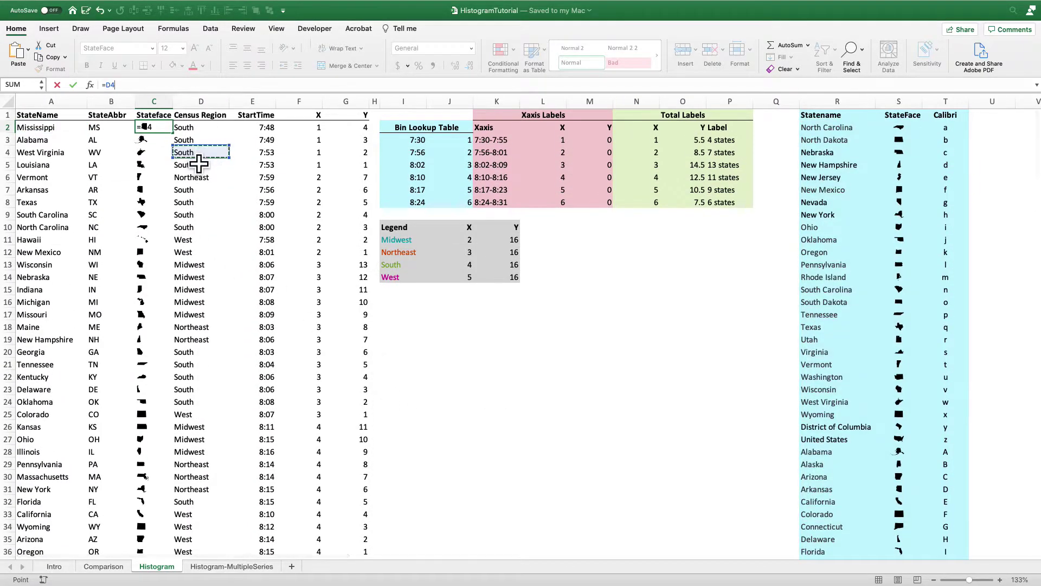
key(Return)
click(156, 129)
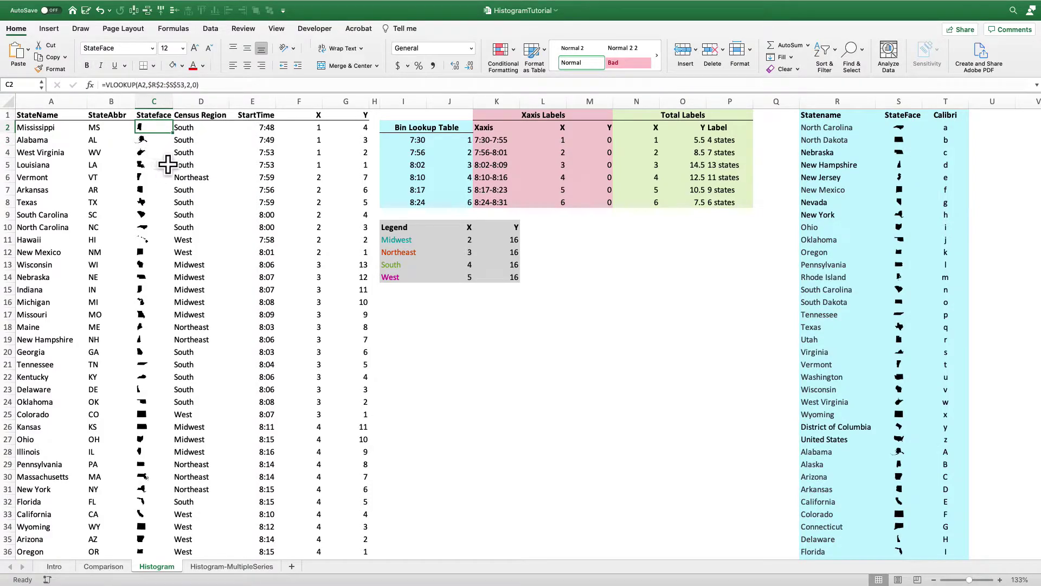
click(211, 102)
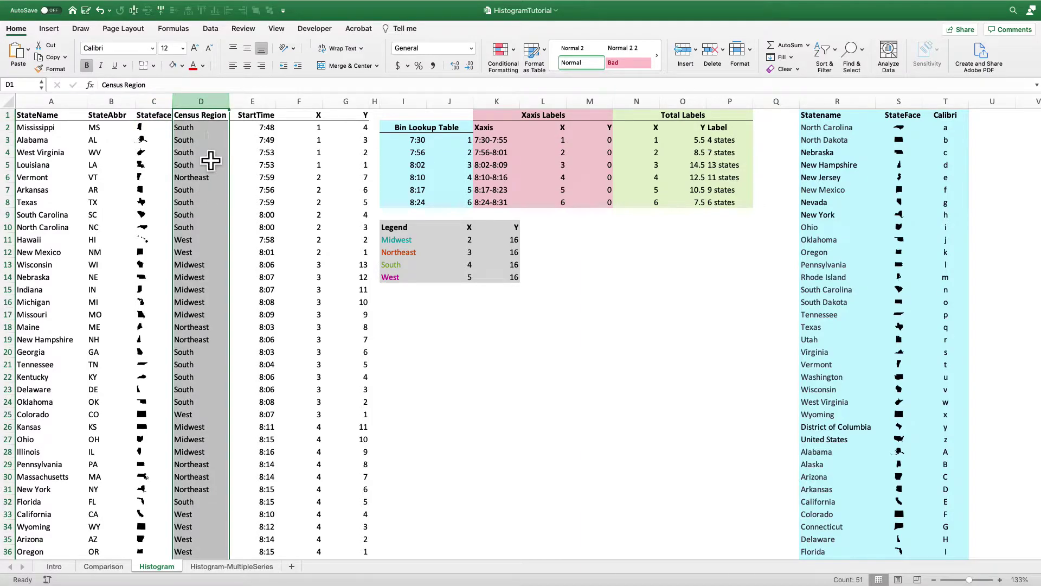
scroll(209, 158, down, 3)
scroll(209, 157, up, 3)
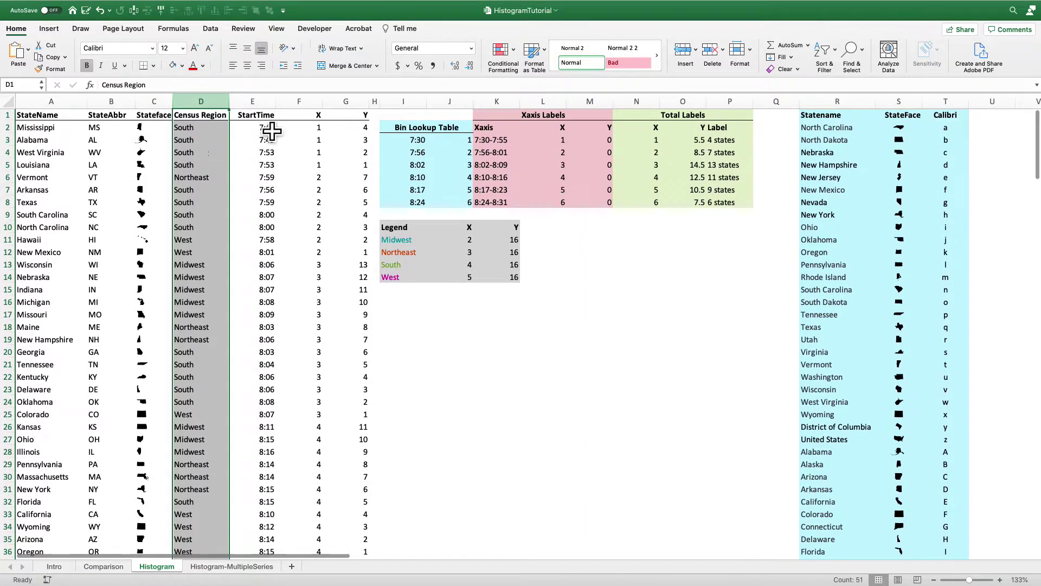
click(267, 102)
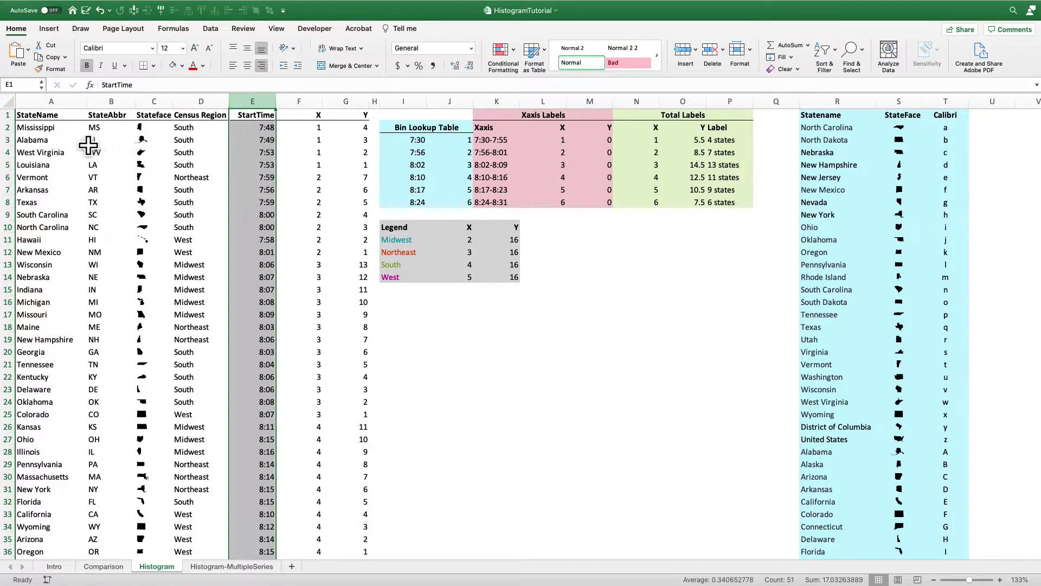
click(55, 130)
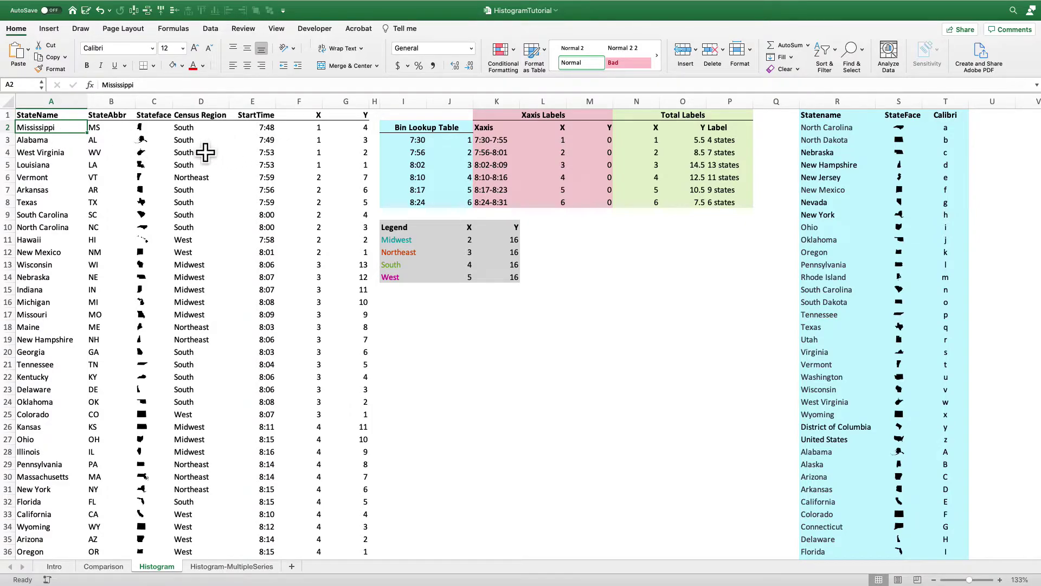
drag(325, 133, 326, 259)
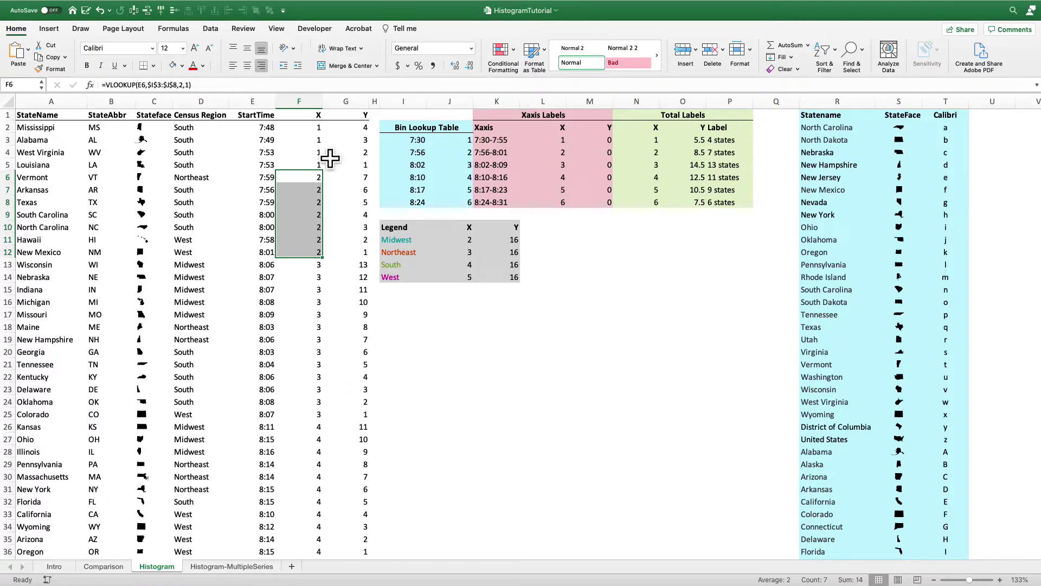
Review the Bin Lookup Table, matching start times 7:30 and 7:56 to bins 1 and 2
click(458, 134)
drag(459, 143, 462, 216)
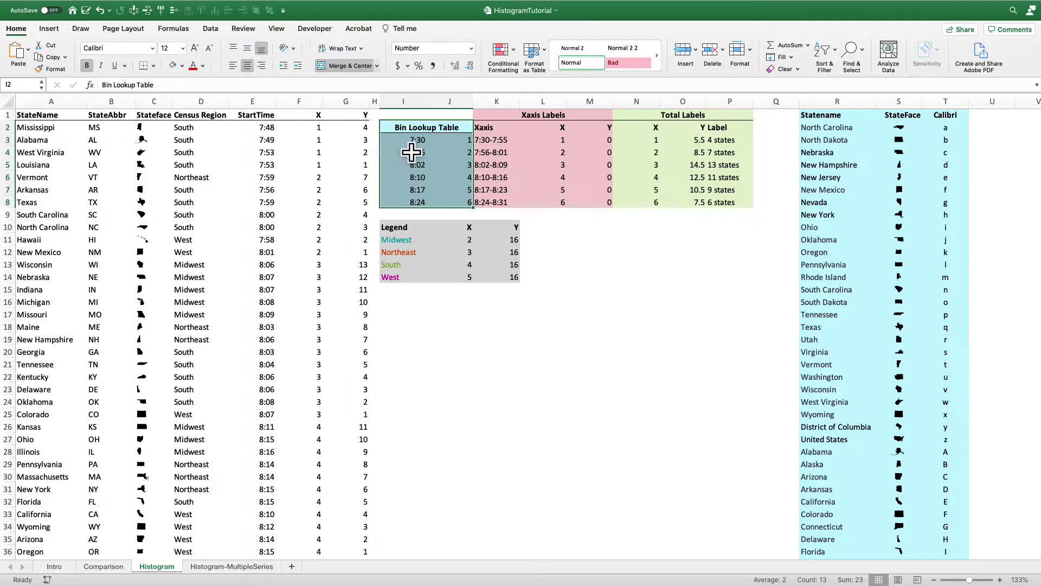
click(412, 142)
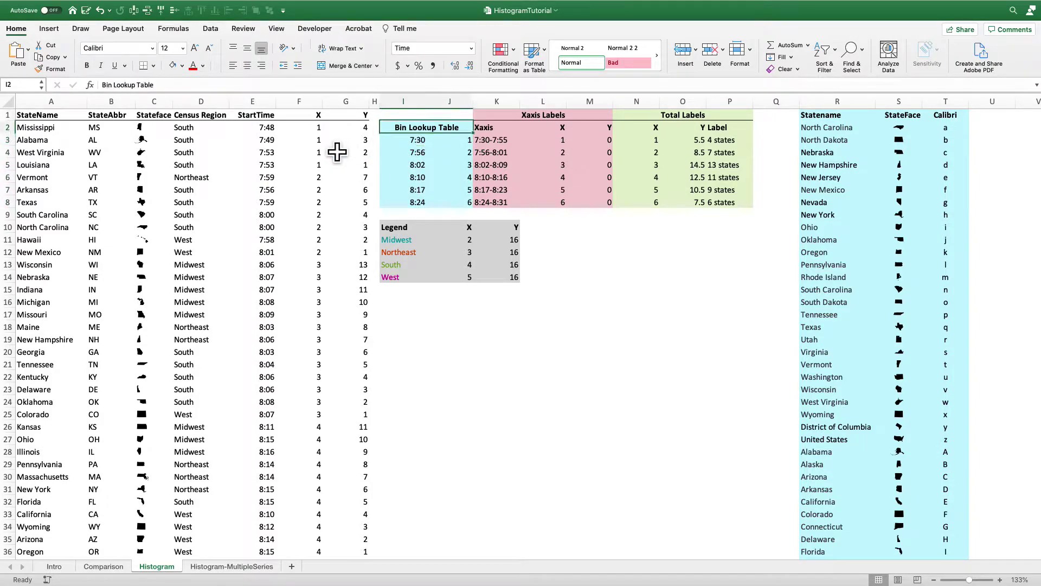
key(Right)
key(Down)
key(Left)
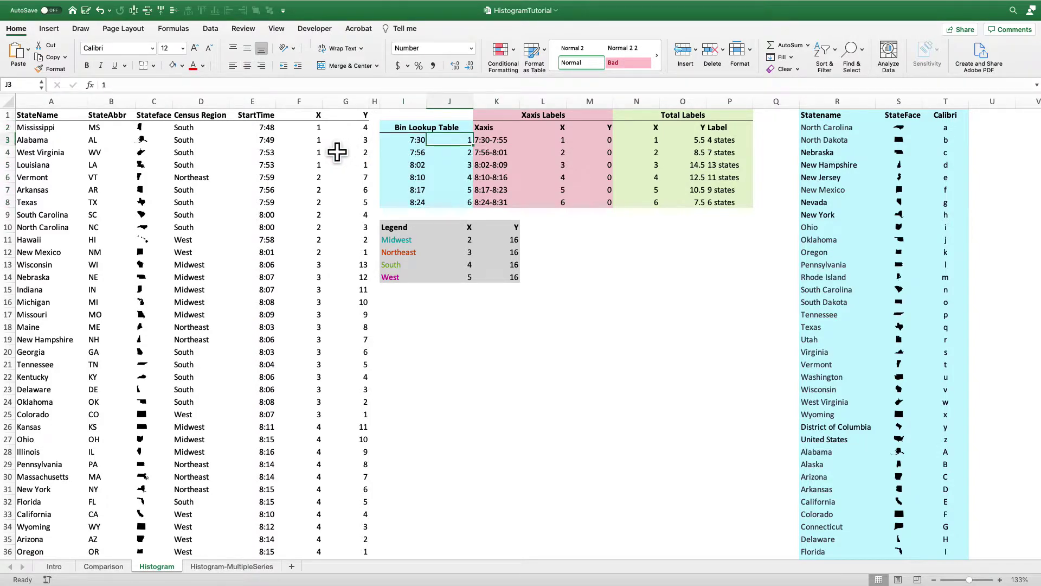
key(Left)
key(Down)
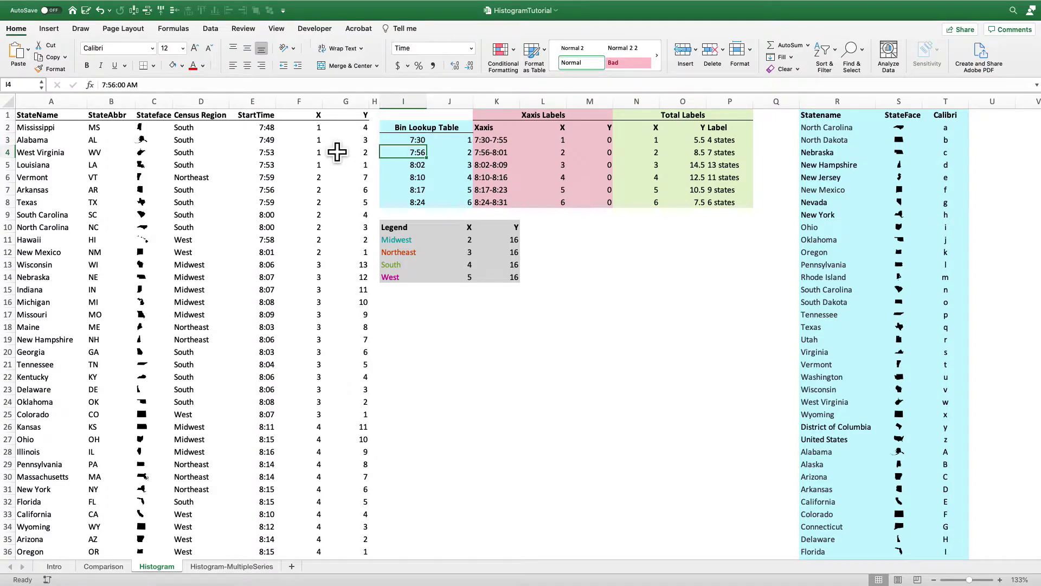
key(Down)
key(Up)
key(Right)
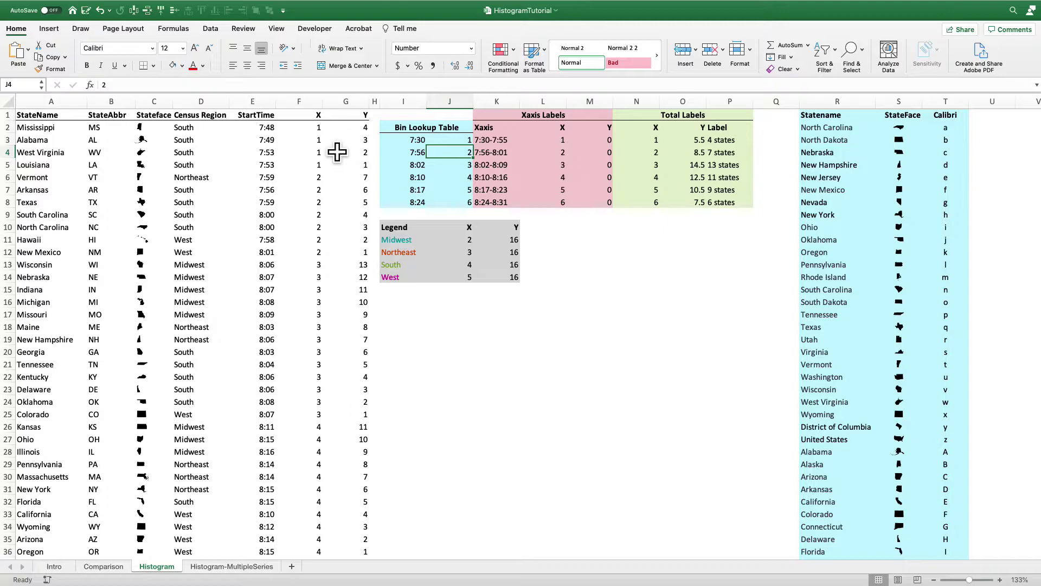
Enter =VLOOKUP(E2,$I$3:$J$8,2,1) for the X bins in column F and verify F6's formula
click(312, 130)
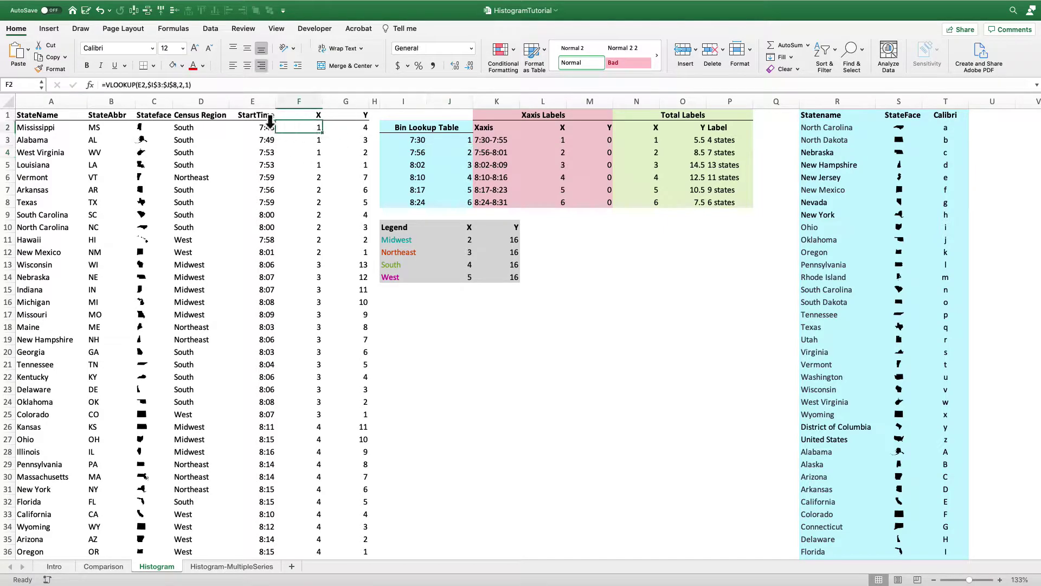
click(214, 87)
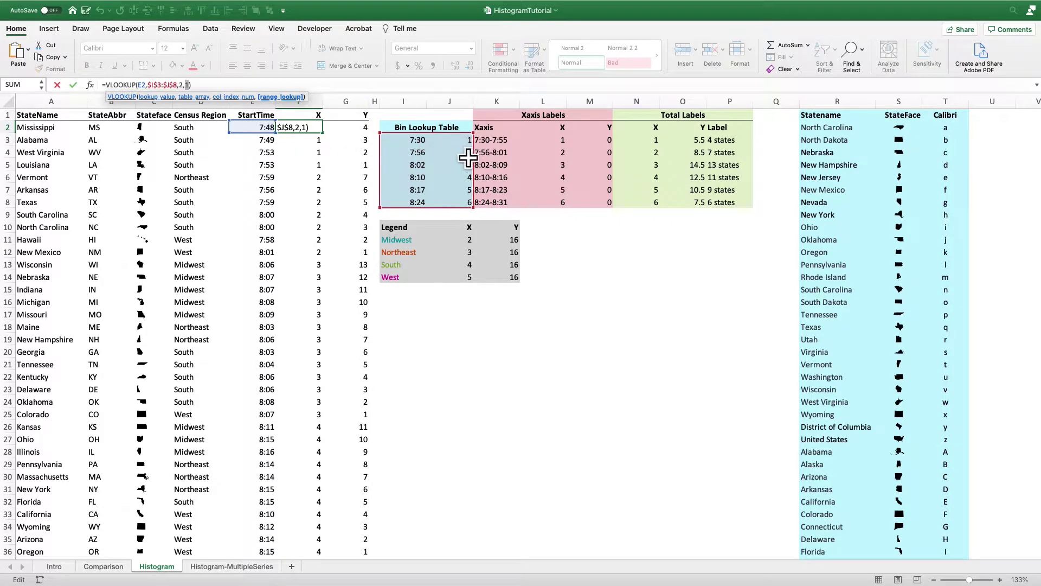
key(Return)
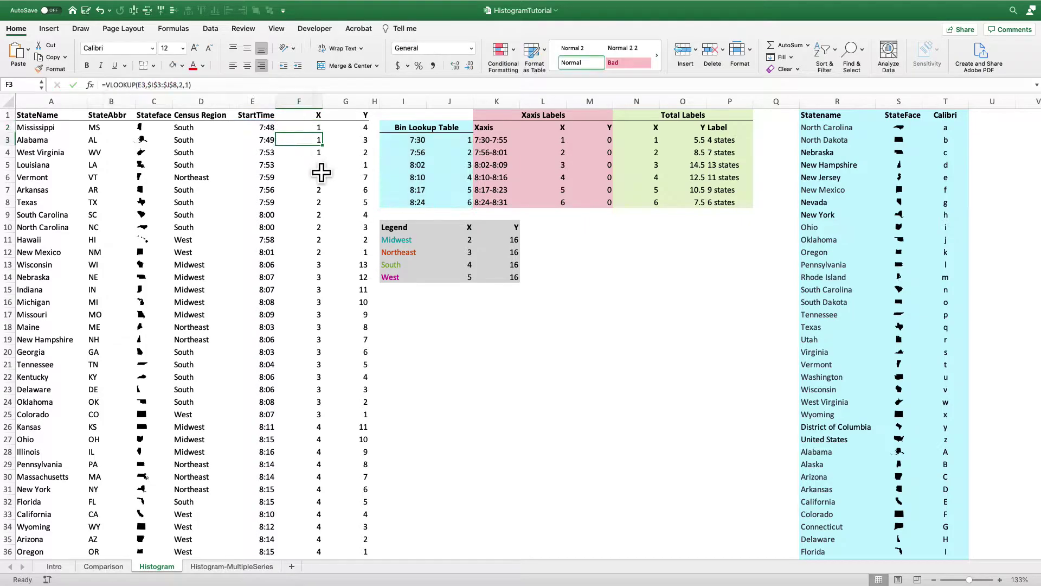
click(317, 179)
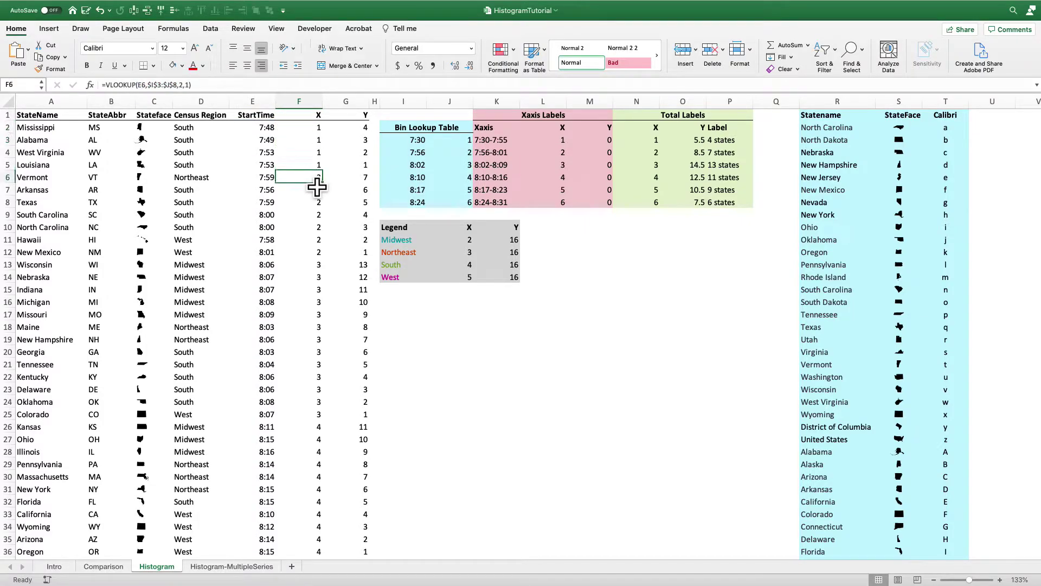
click(216, 87)
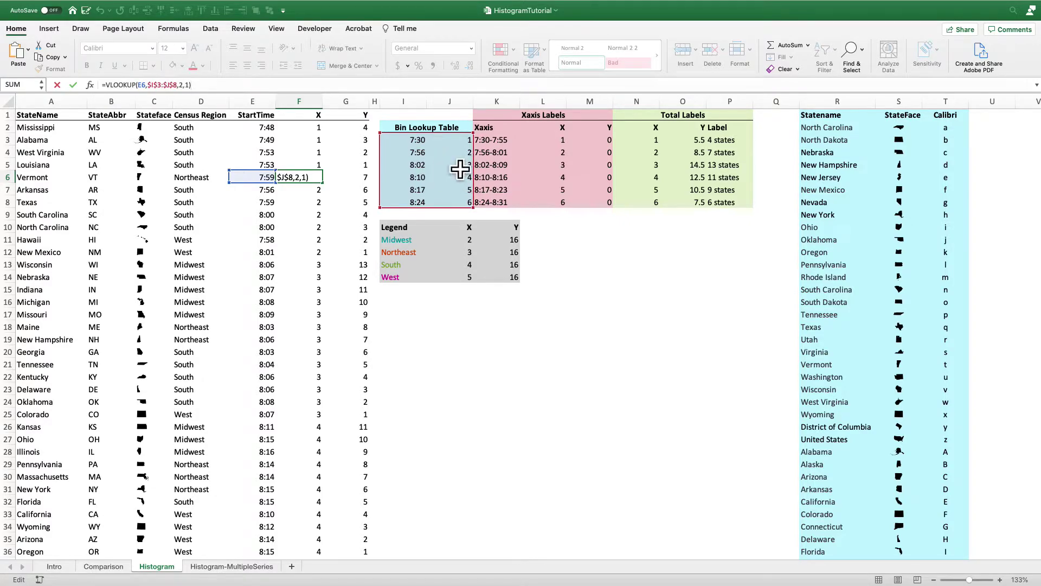
key(Return)
scroll(314, 156, down, 5)
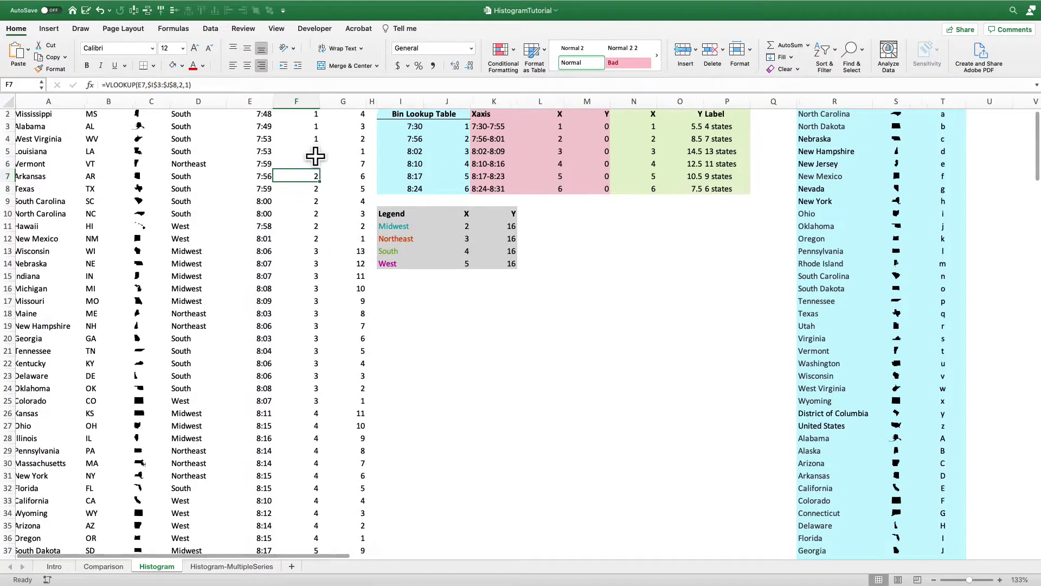
scroll(315, 156, down, 4)
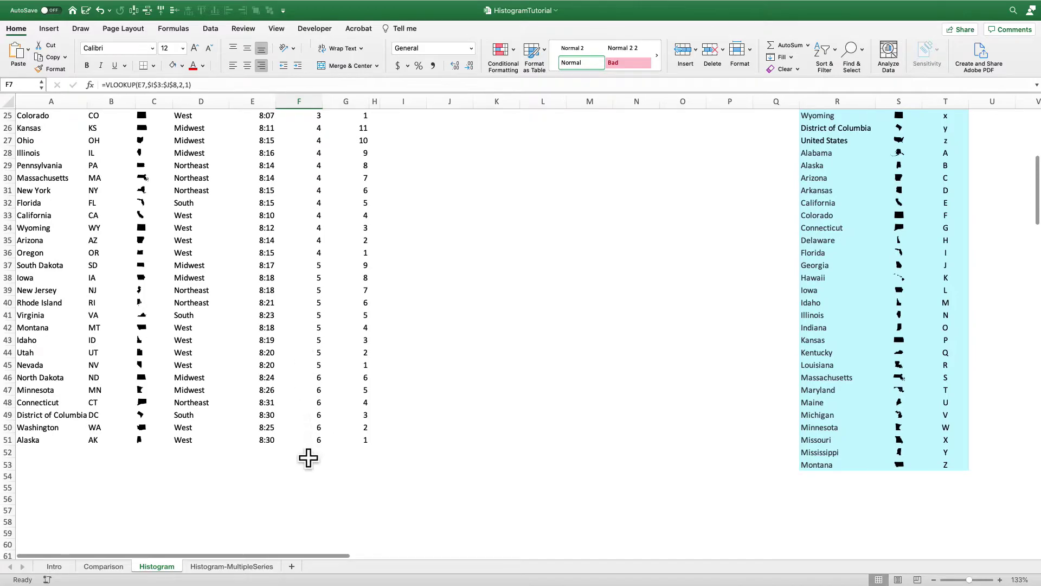
scroll(317, 355, up, 10)
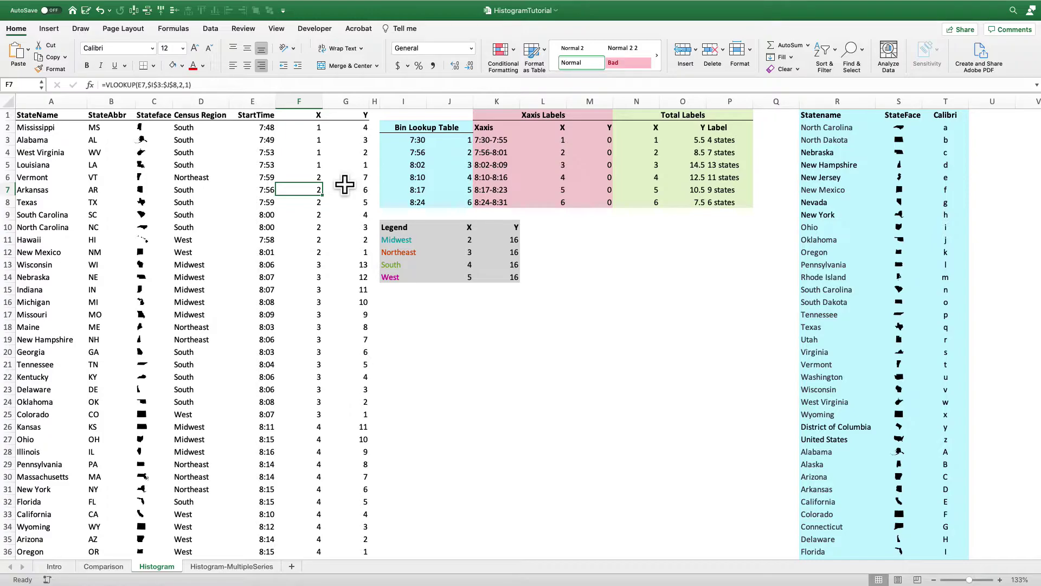
Enter =IF(F50<>F51,1,G51+1) in G50, fill it up column G, and verify G45
scroll(367, 209, down, 10)
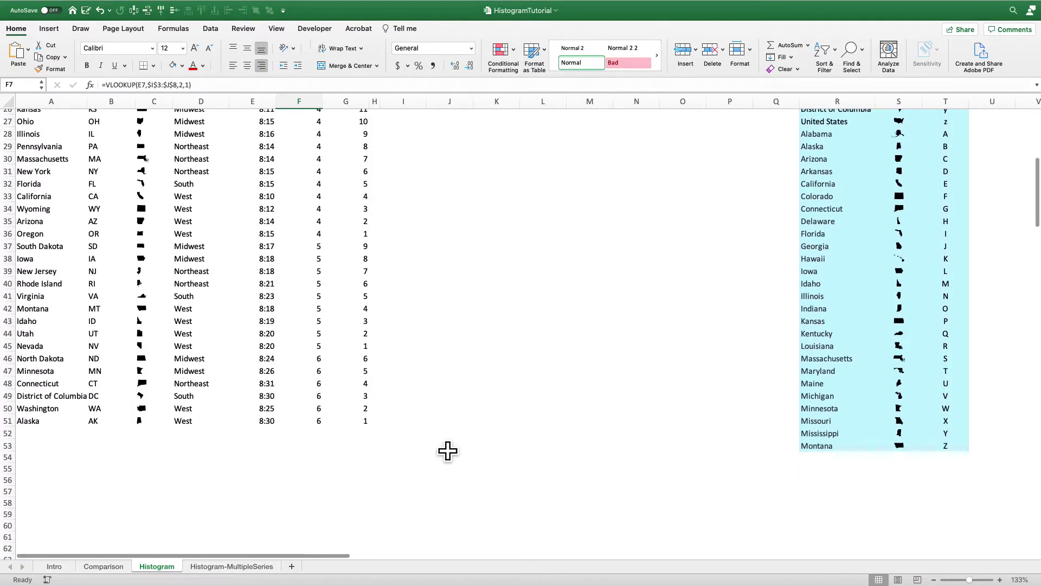
click(367, 424)
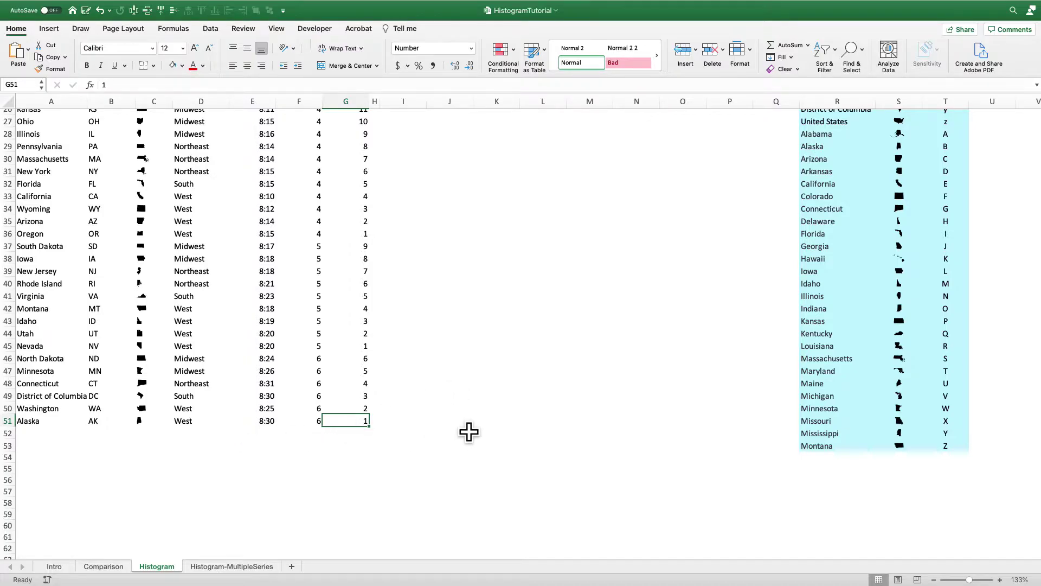
key(Up)
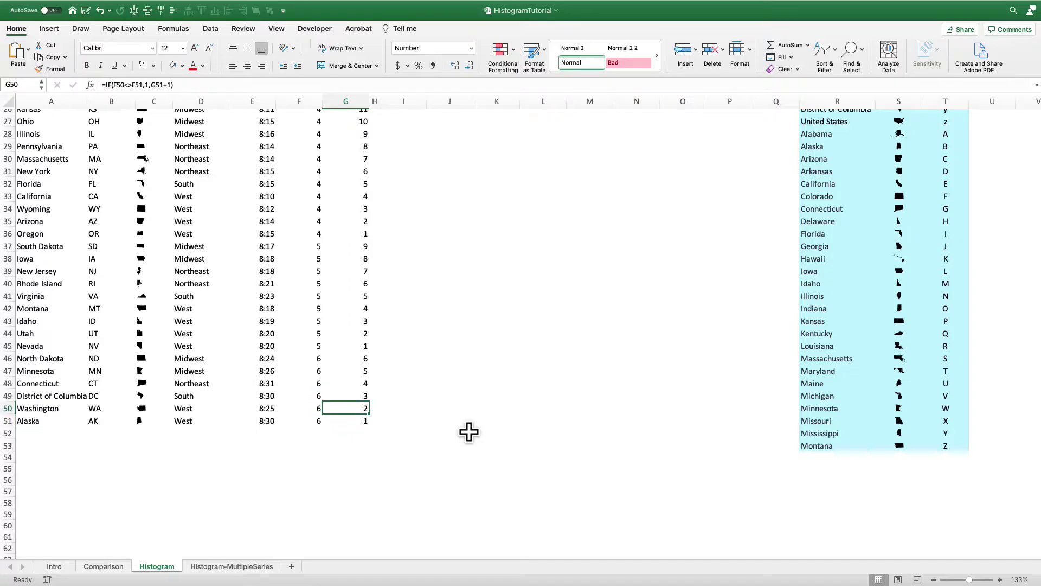
click(191, 91)
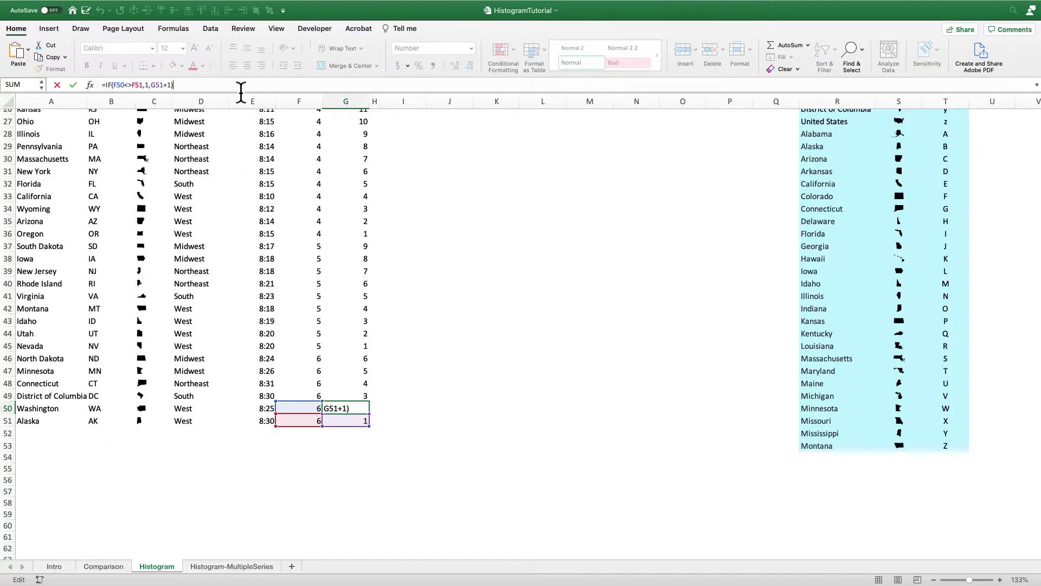
key(Return)
key(Up)
key(Up)
key(Up)
key(Up)
key(Up)
key(Up)
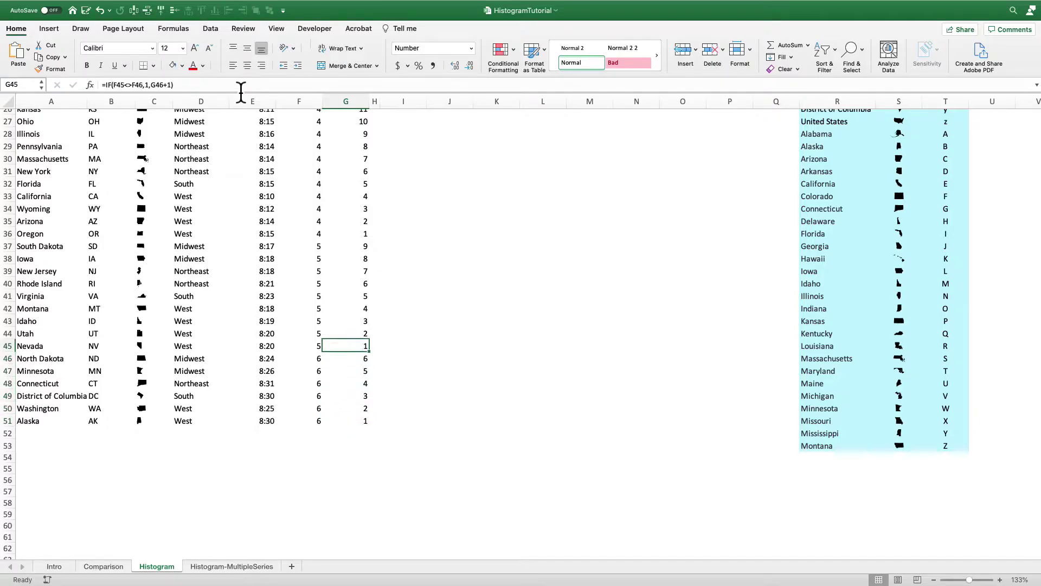
click(236, 84)
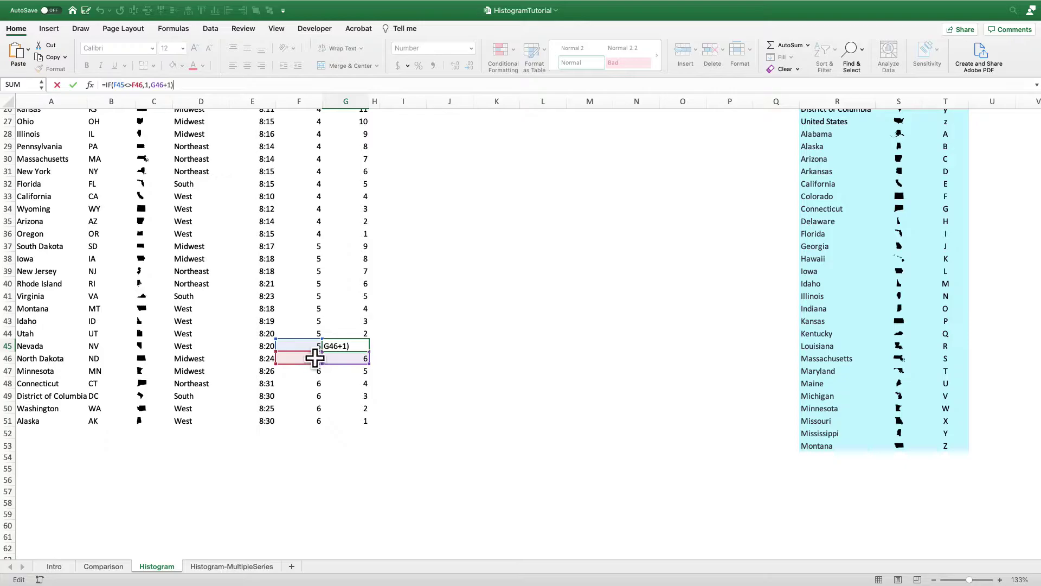
key(ctrl+Return)
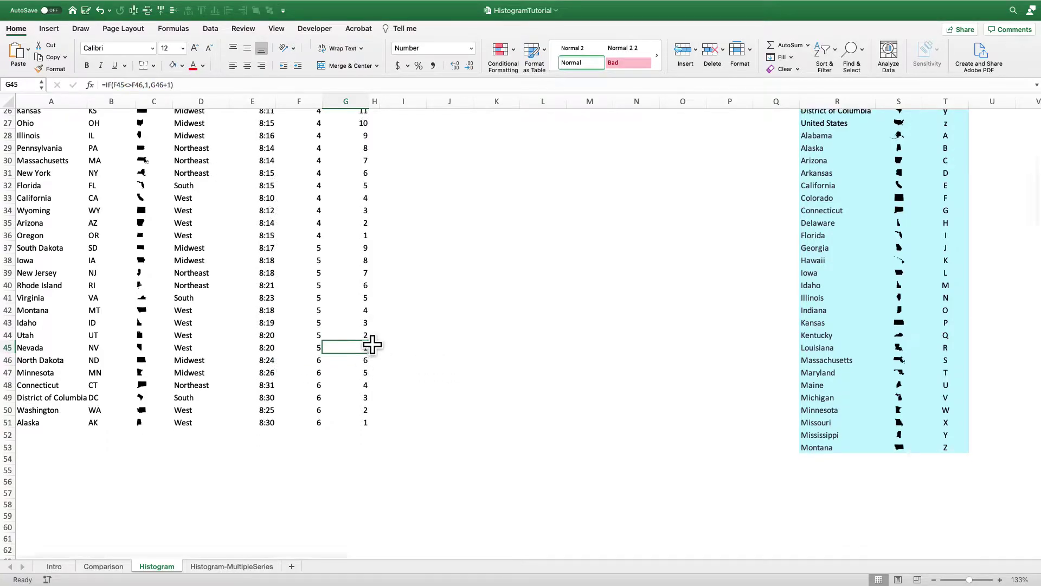
scroll(374, 347, up, 8)
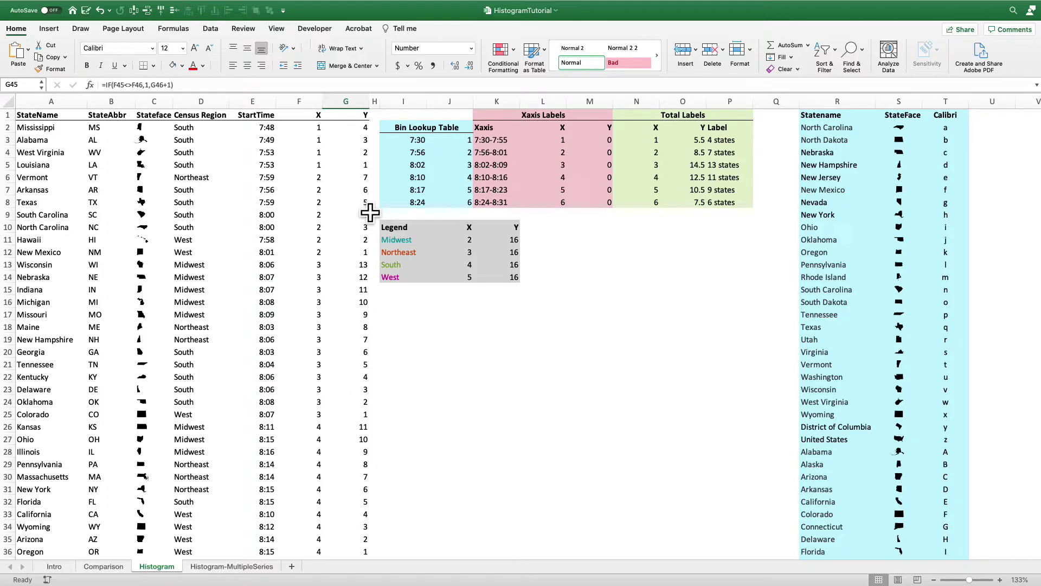
click(548, 117)
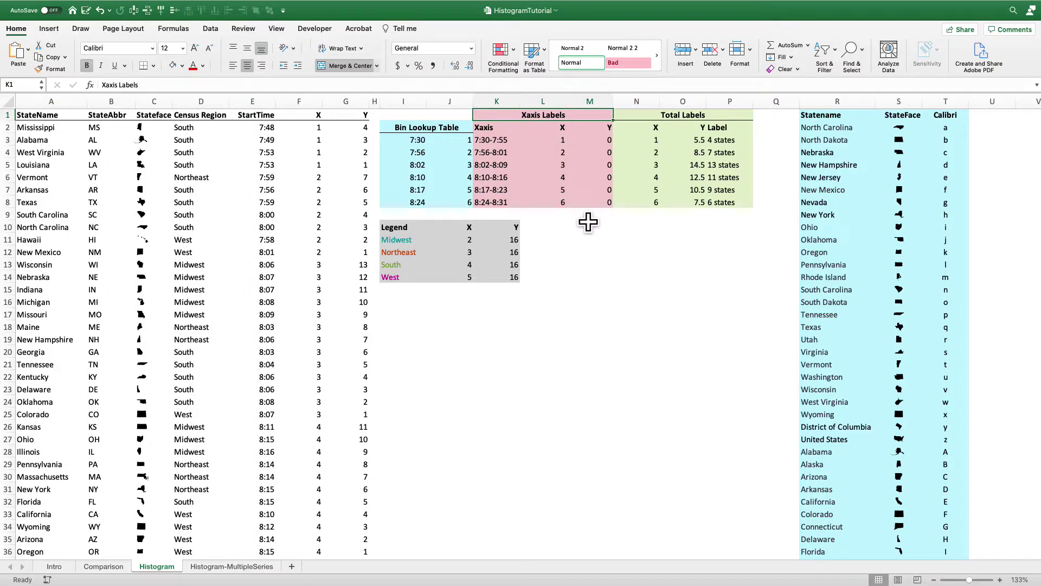
drag(605, 140, 613, 173)
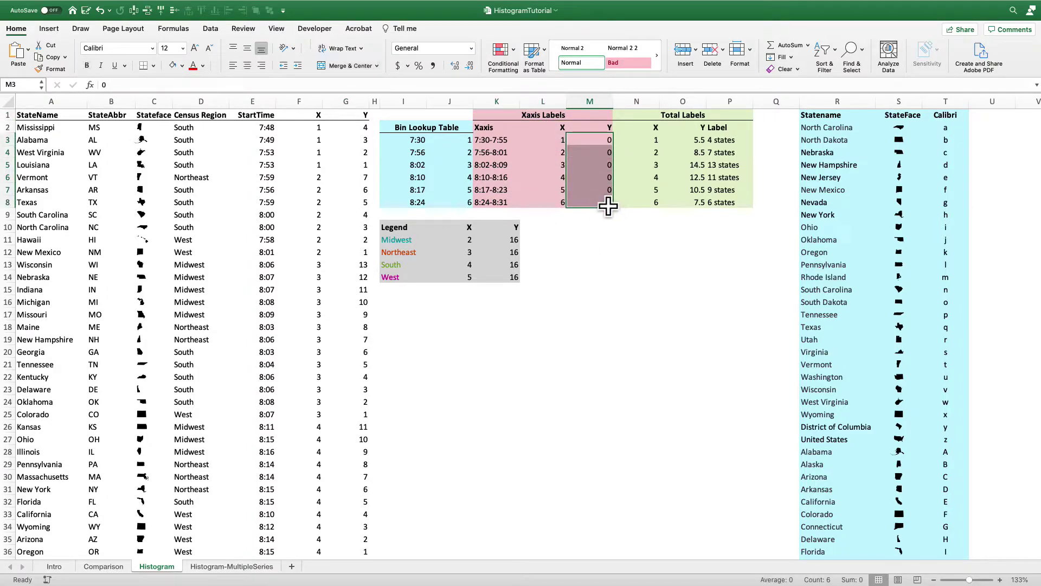
drag(563, 140, 566, 212)
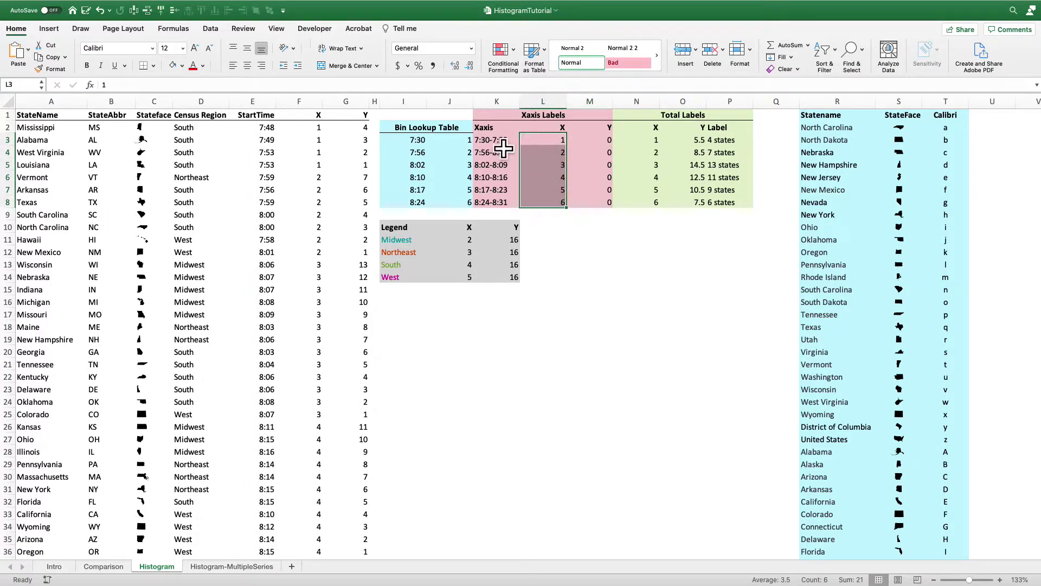
drag(497, 142, 500, 210)
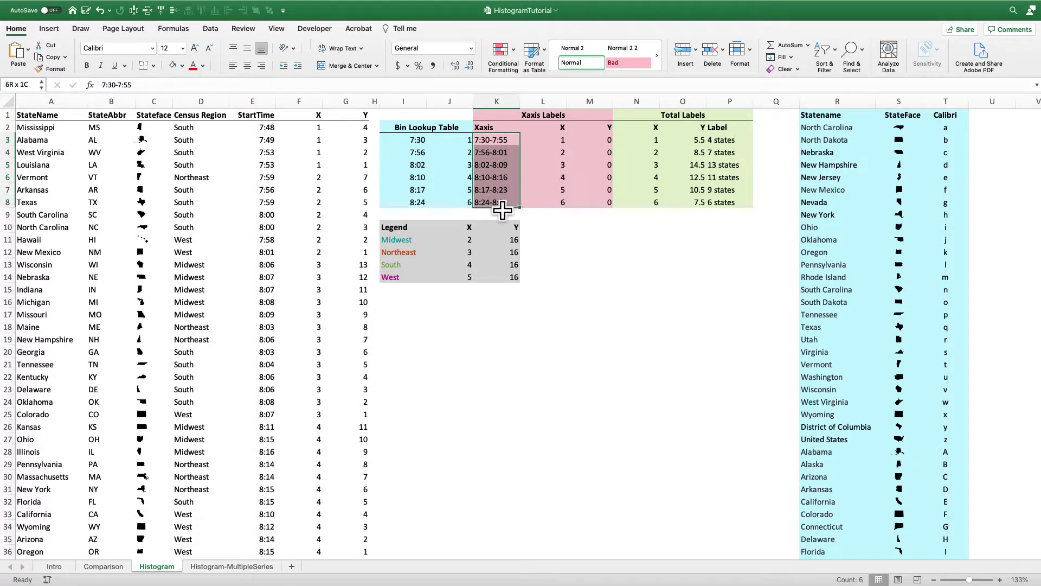
click(519, 117)
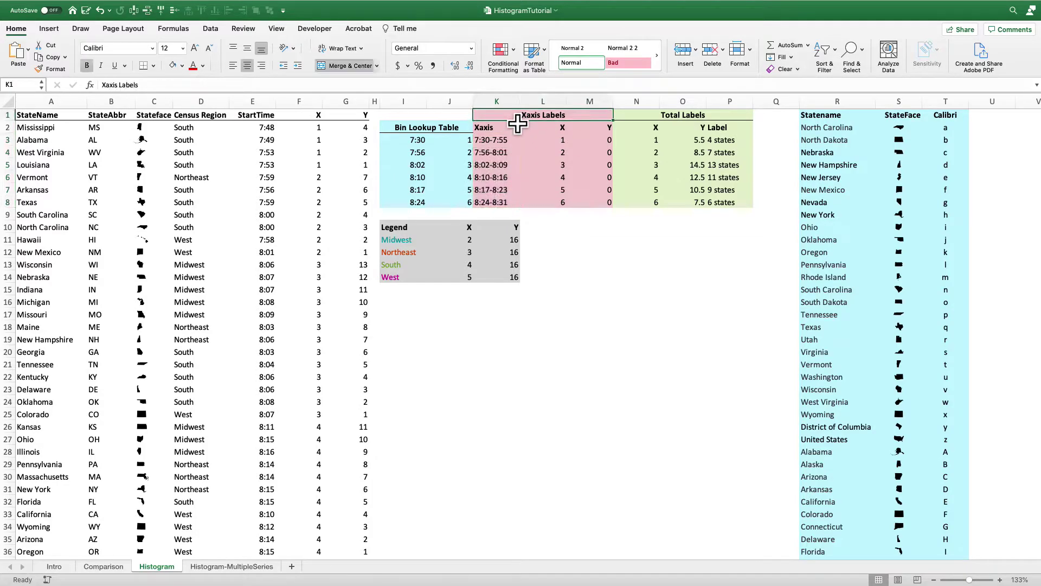
click(668, 119)
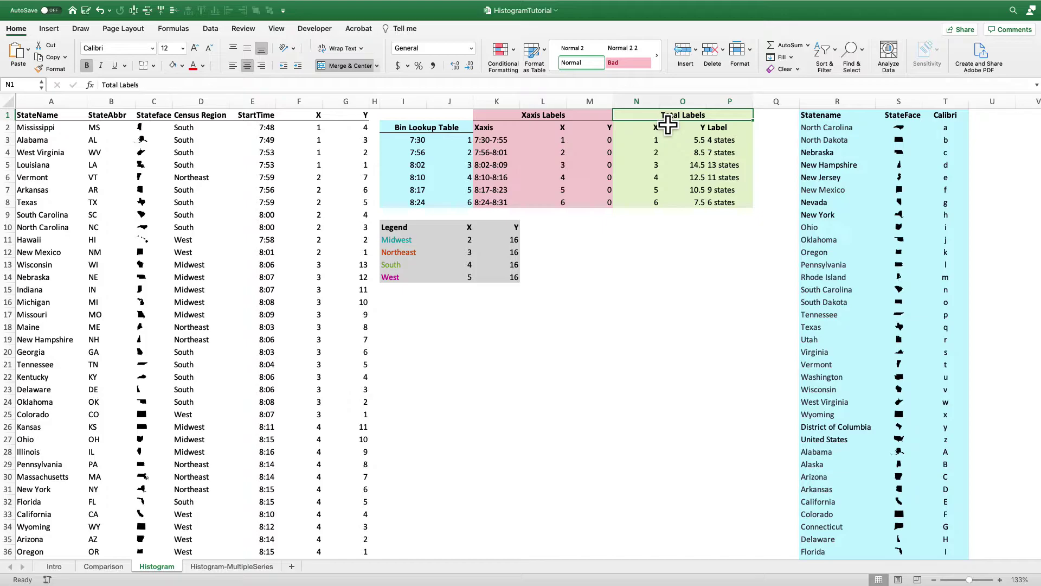
drag(661, 142, 664, 209)
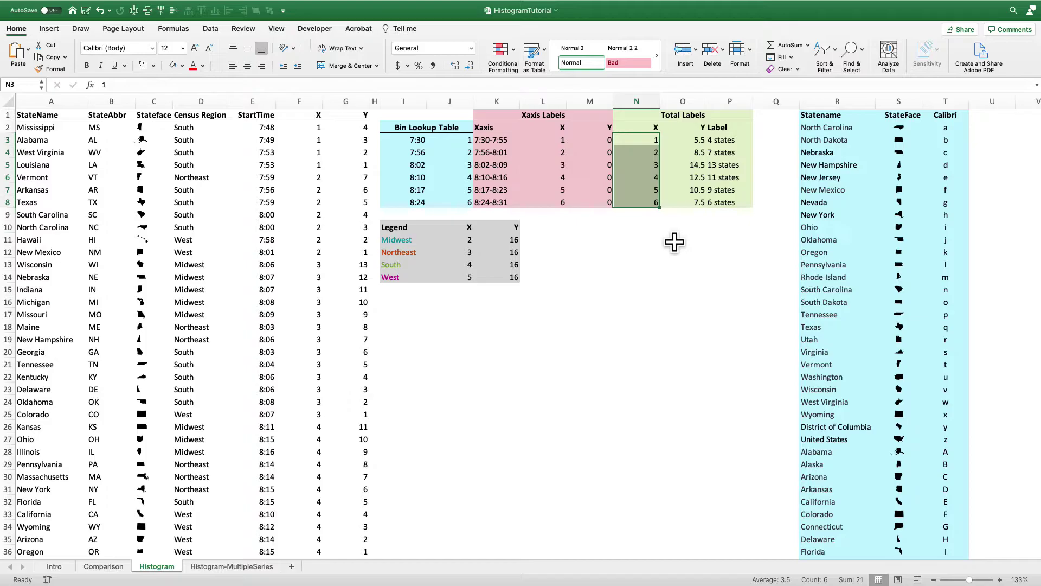
click(696, 140)
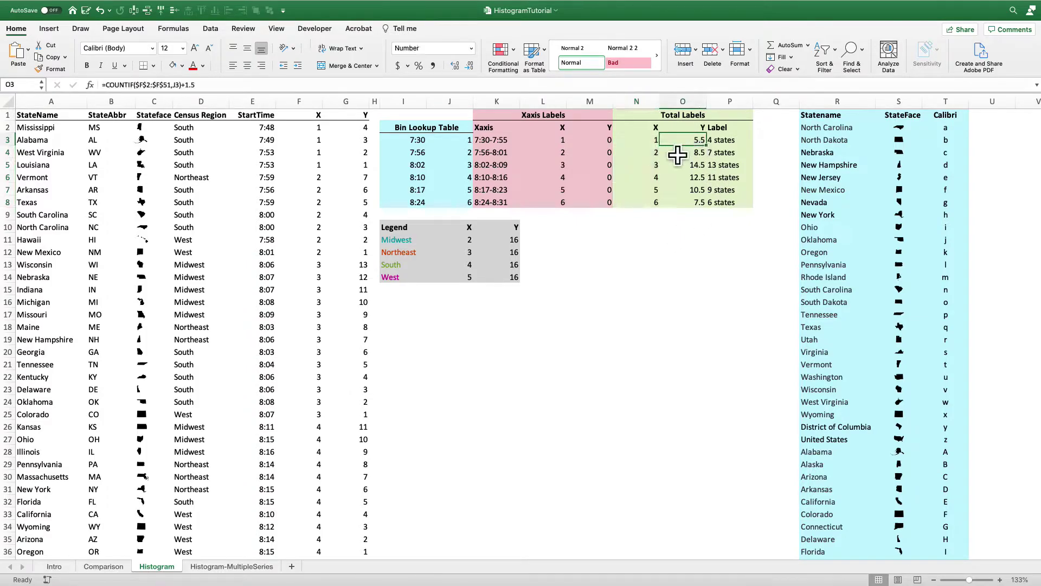
drag(102, 85, 180, 87)
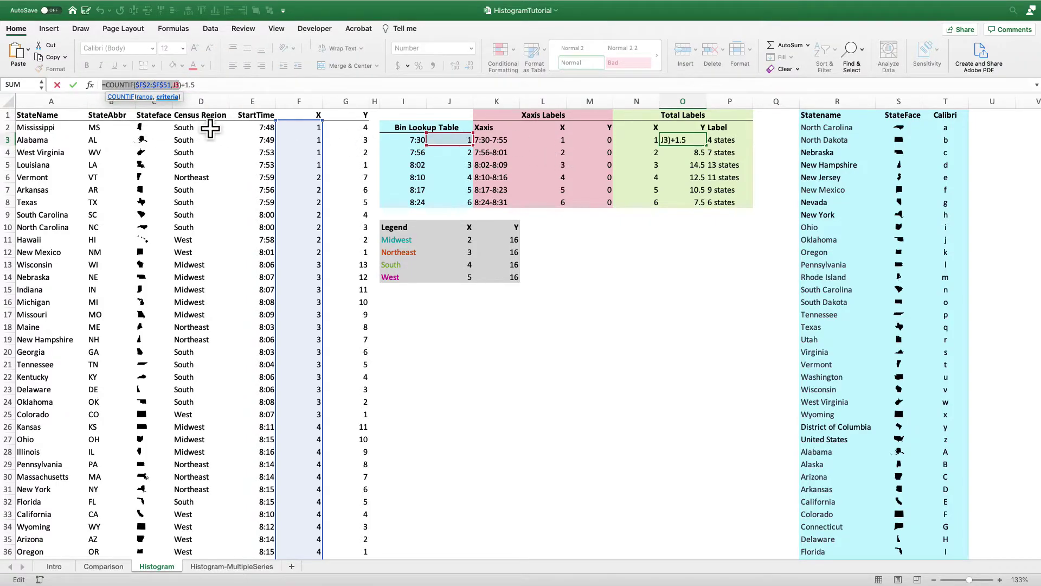
drag(198, 85, 184, 85)
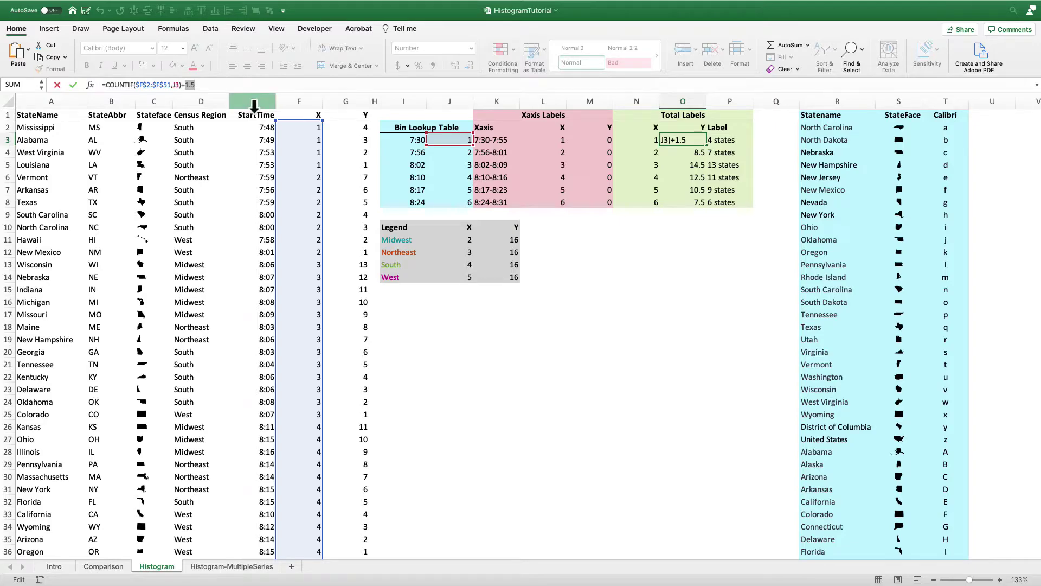
key(Return)
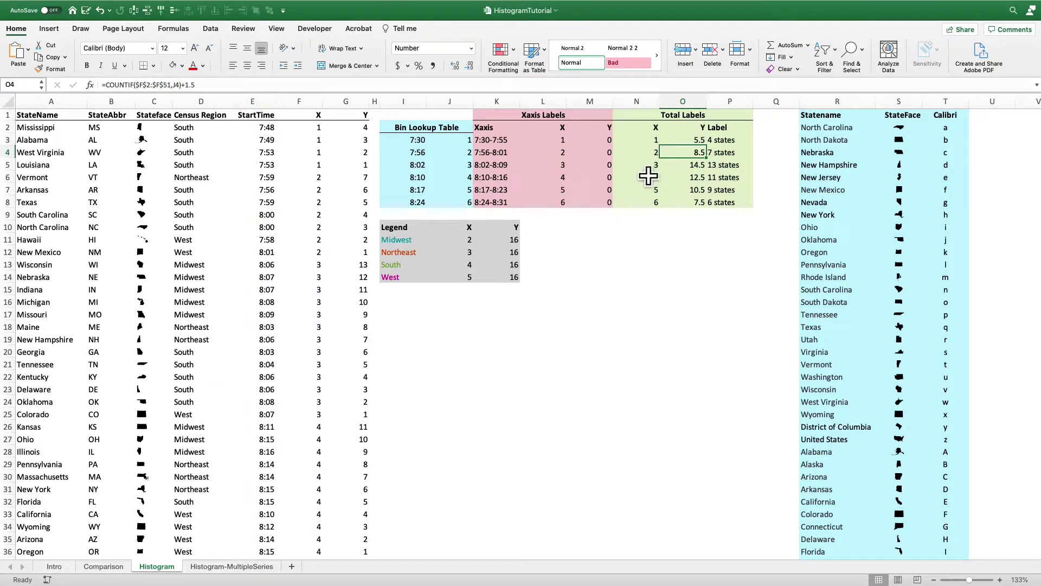
key(Up)
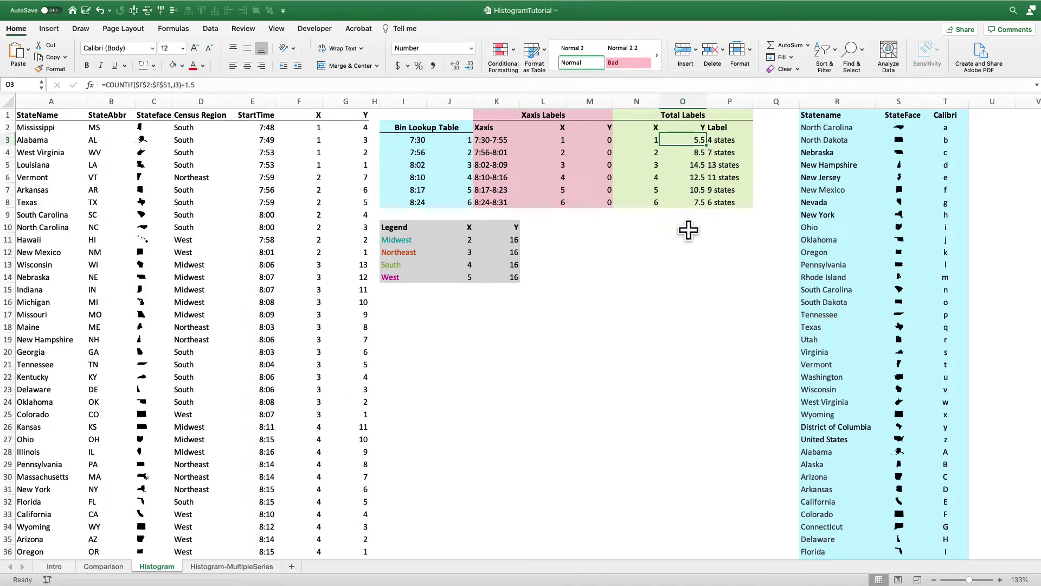
click(732, 144)
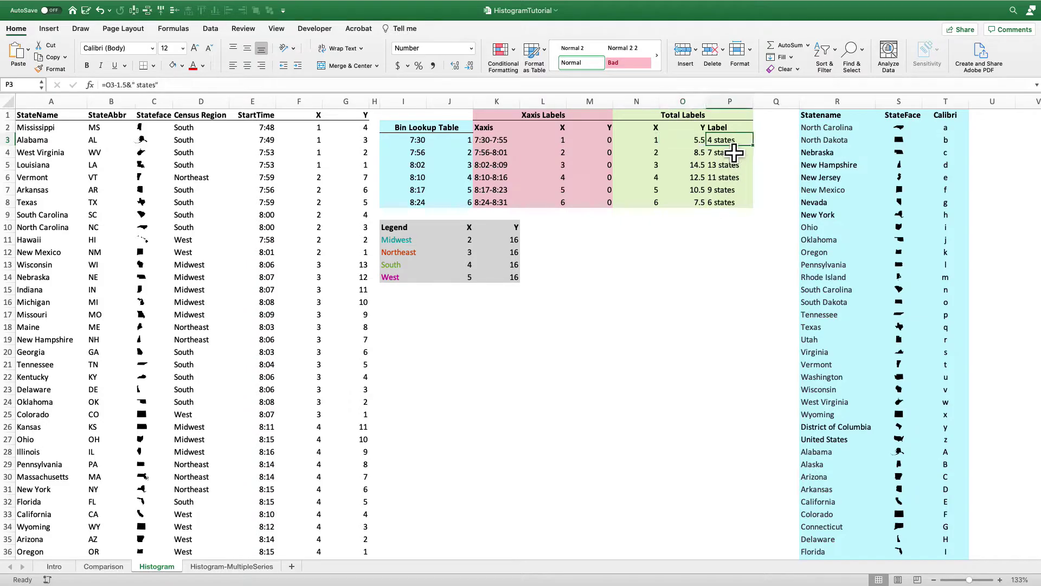
click(124, 89)
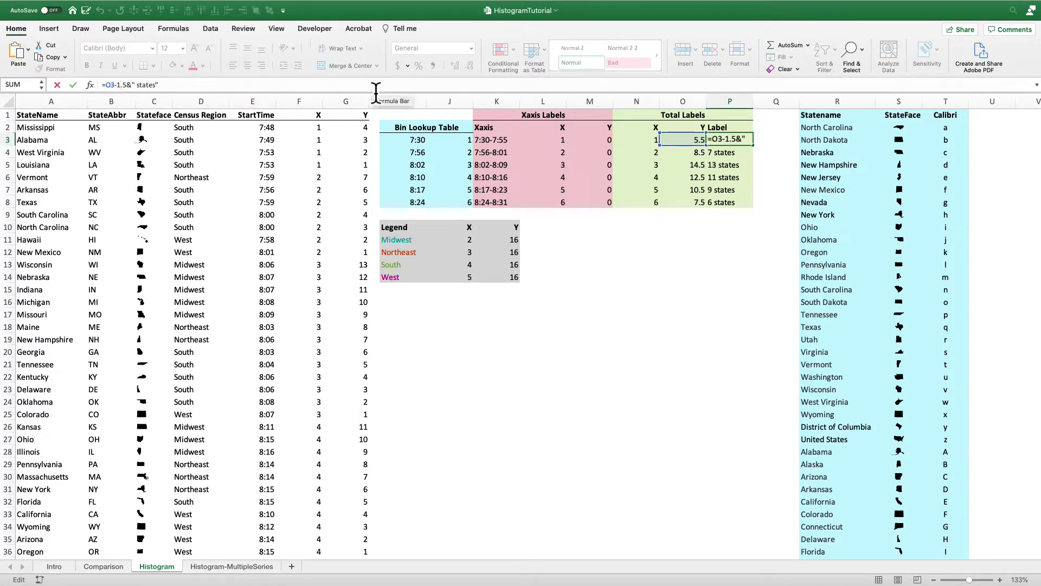
key(Return)
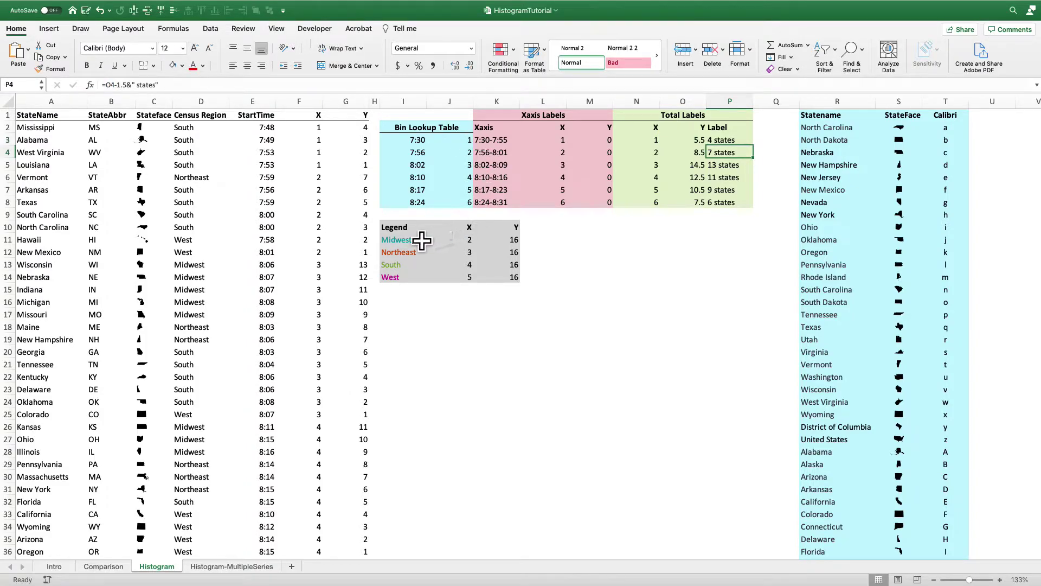
drag(420, 228, 512, 288)
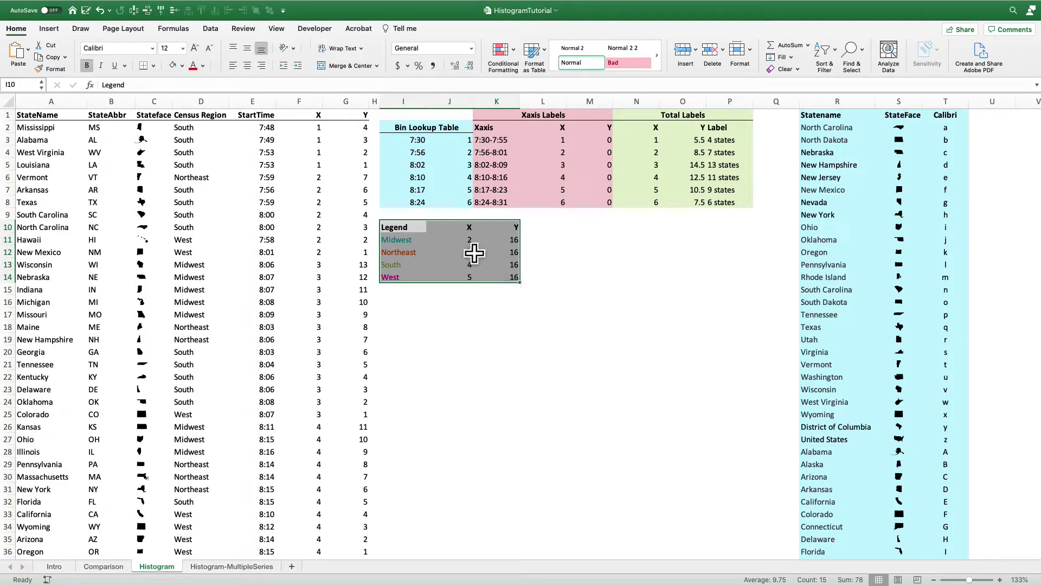
drag(466, 242, 474, 286)
drag(512, 240, 518, 288)
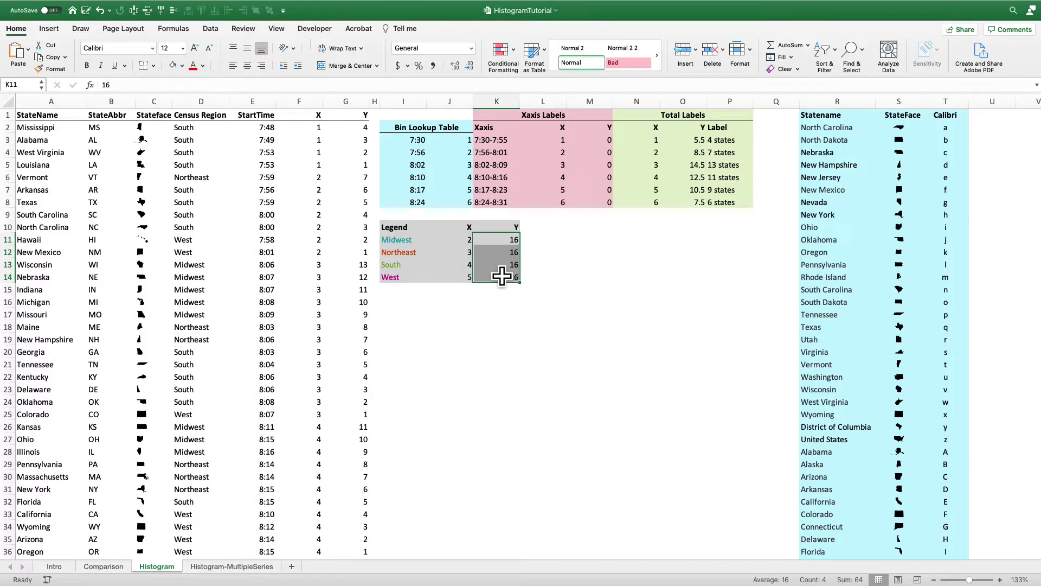
key(ctrl+Home)
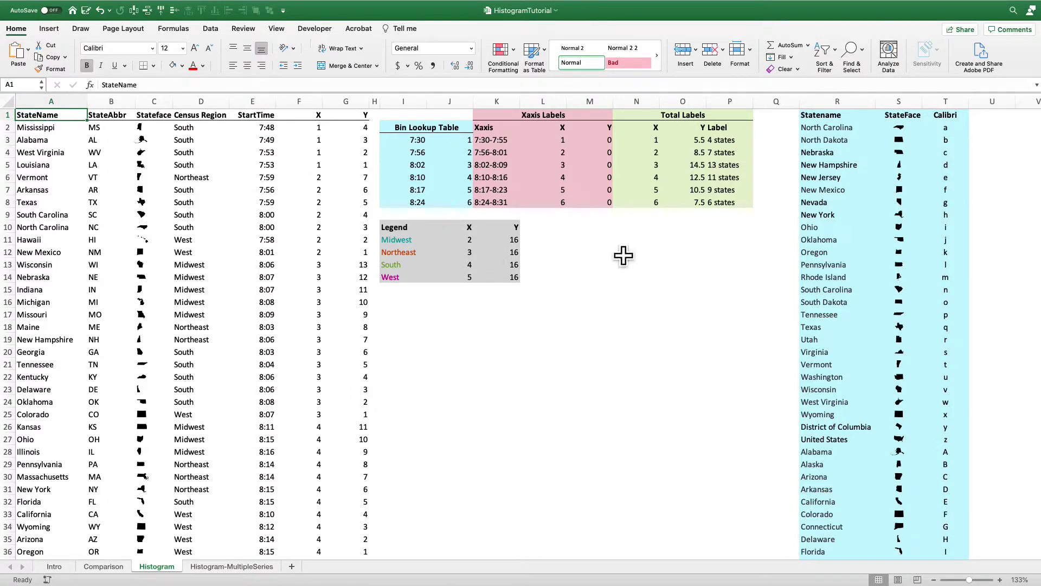
Insert a plain scatter chart from the Xaxis Labels X and Y values in L3:M8
drag(567, 143, 606, 215)
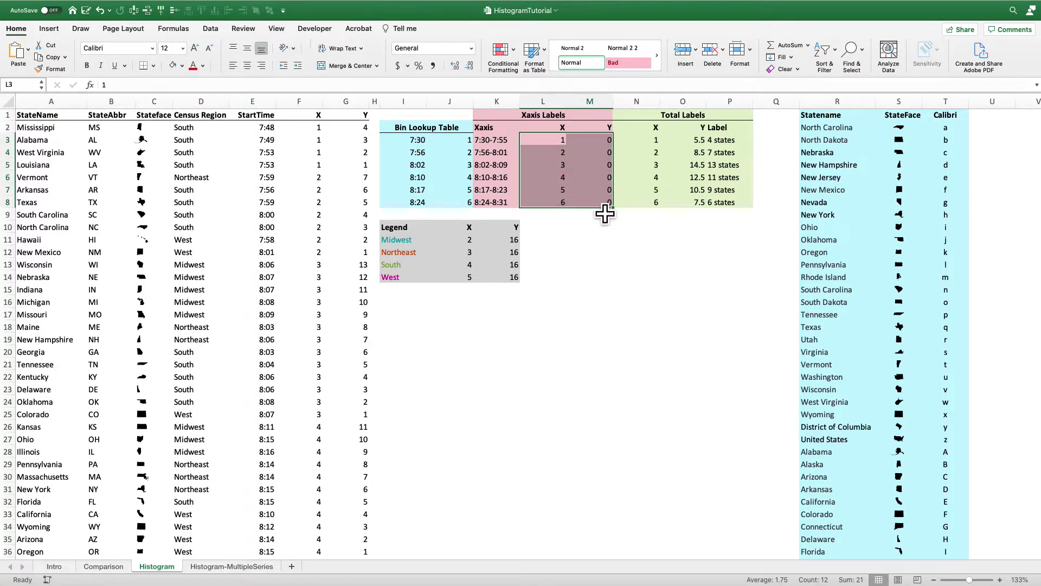
click(55, 31)
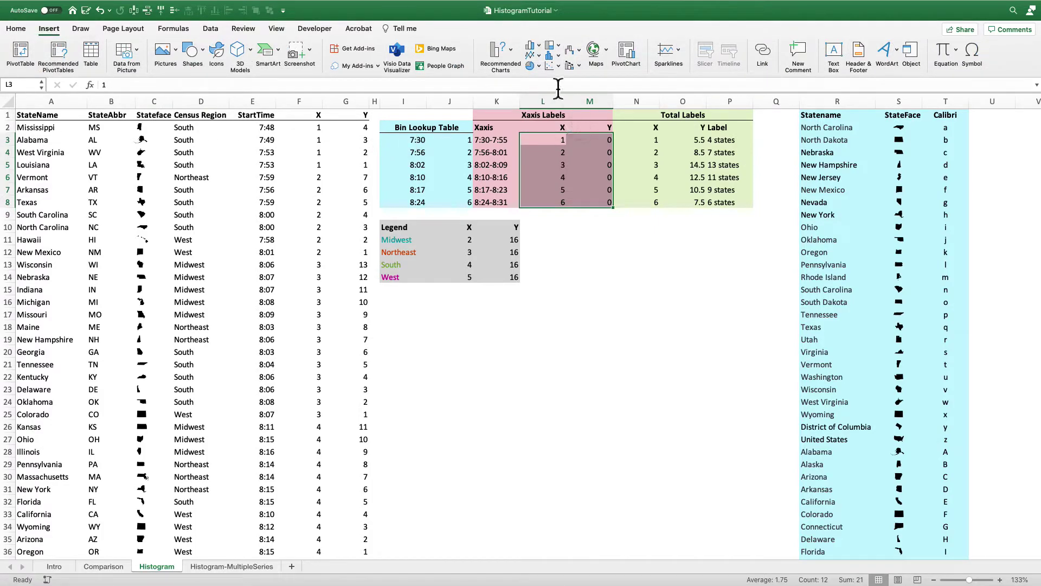
click(550, 68)
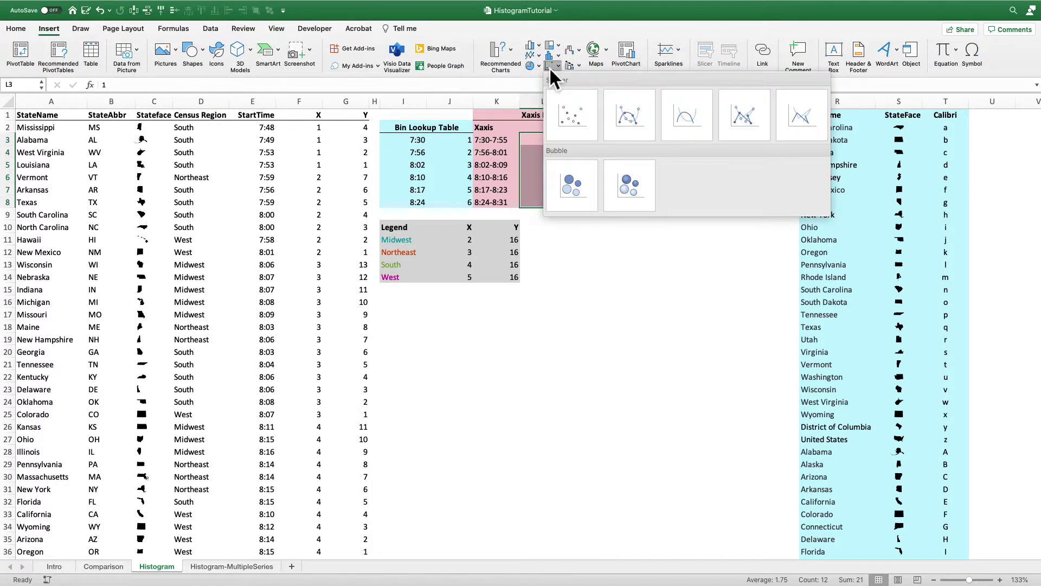
click(567, 113)
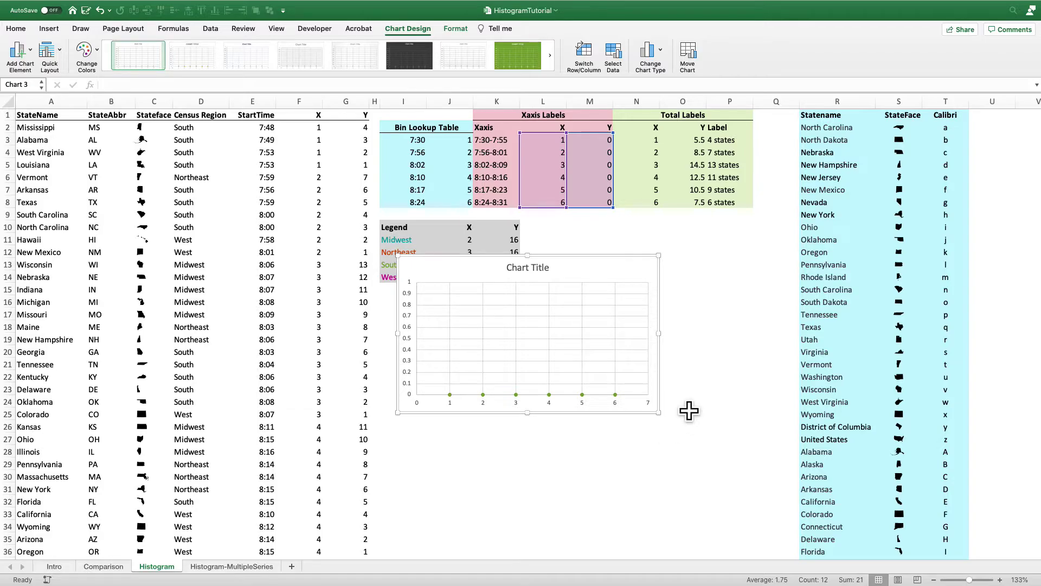
In Select Data, name the first series from the Xaxis Labels heading
right_click(568, 346)
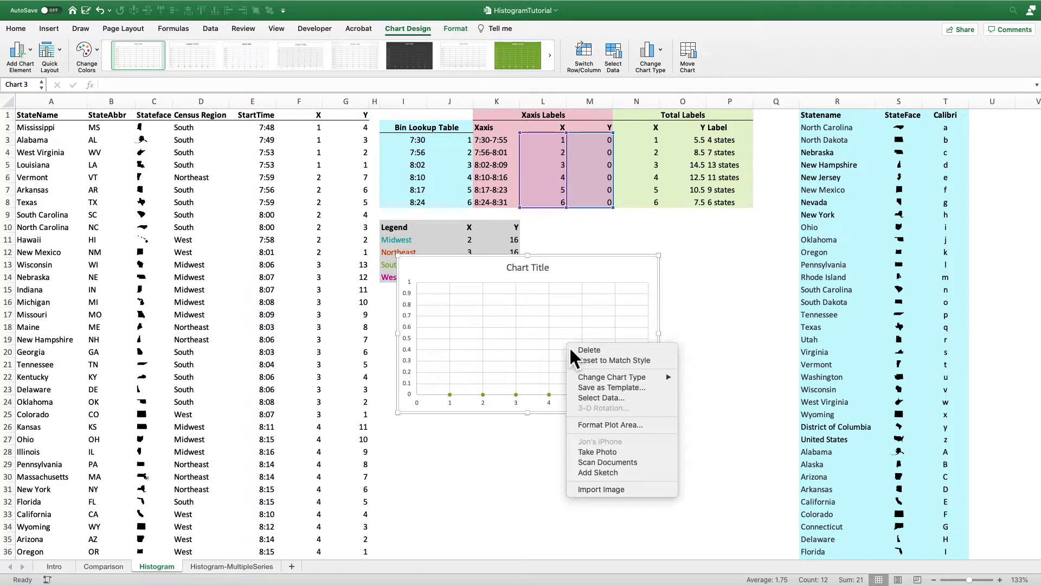
click(589, 398)
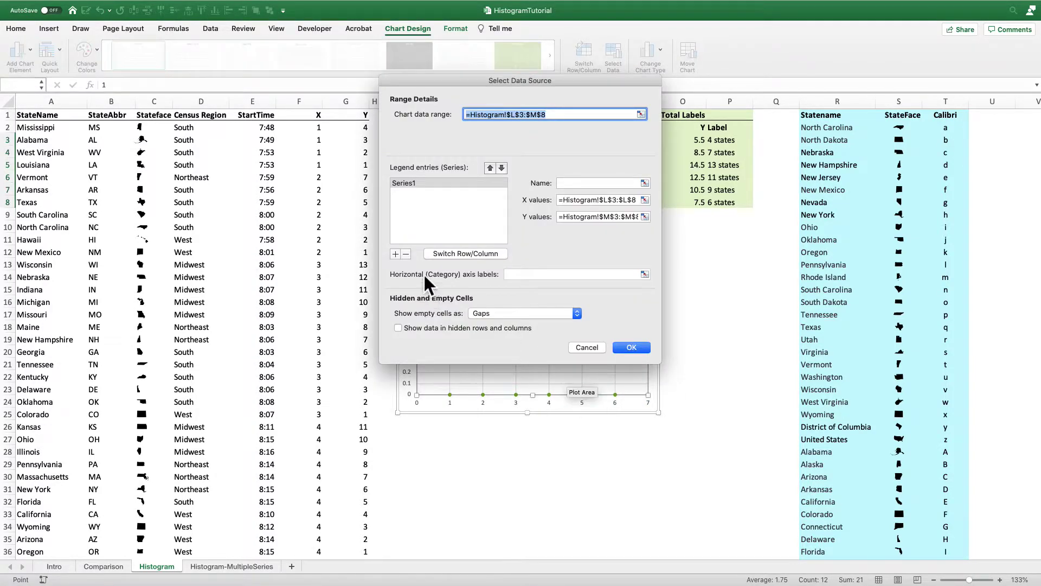
drag(519, 93, 211, 218)
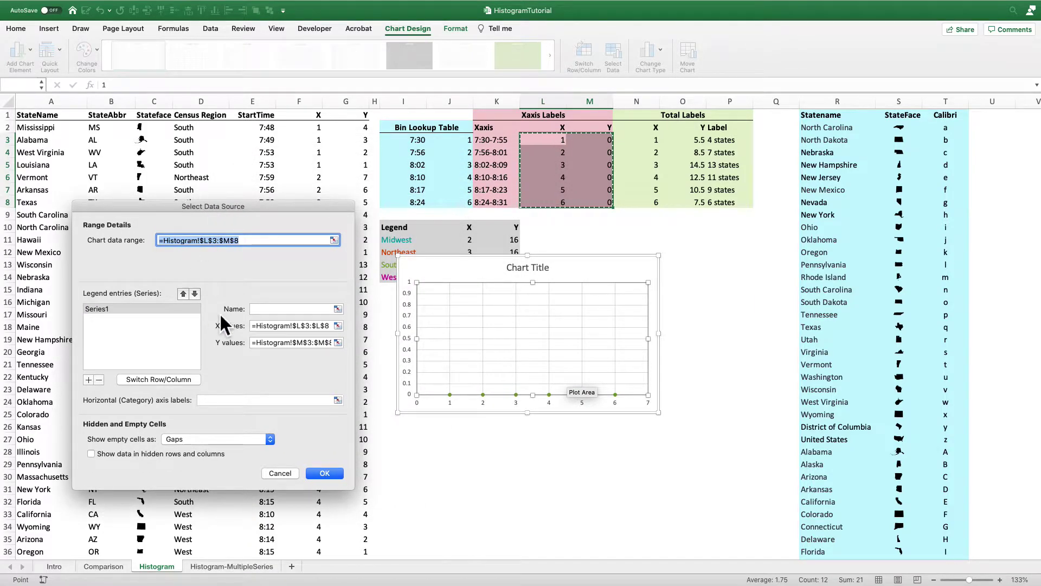
click(262, 310)
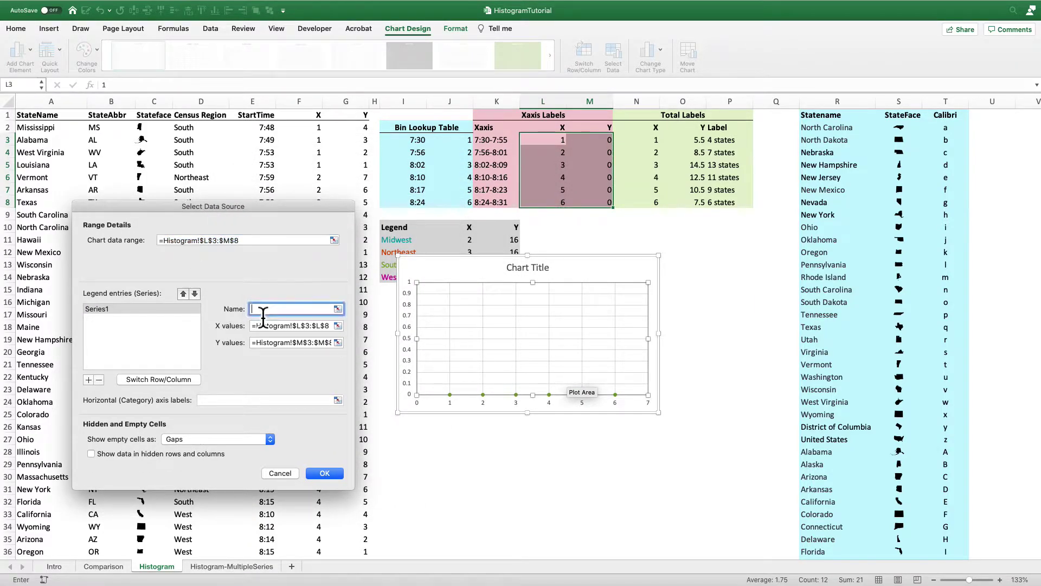
click(543, 115)
Add a StartTime series with X values F2:F51 and Y values G2:G51
click(88, 379)
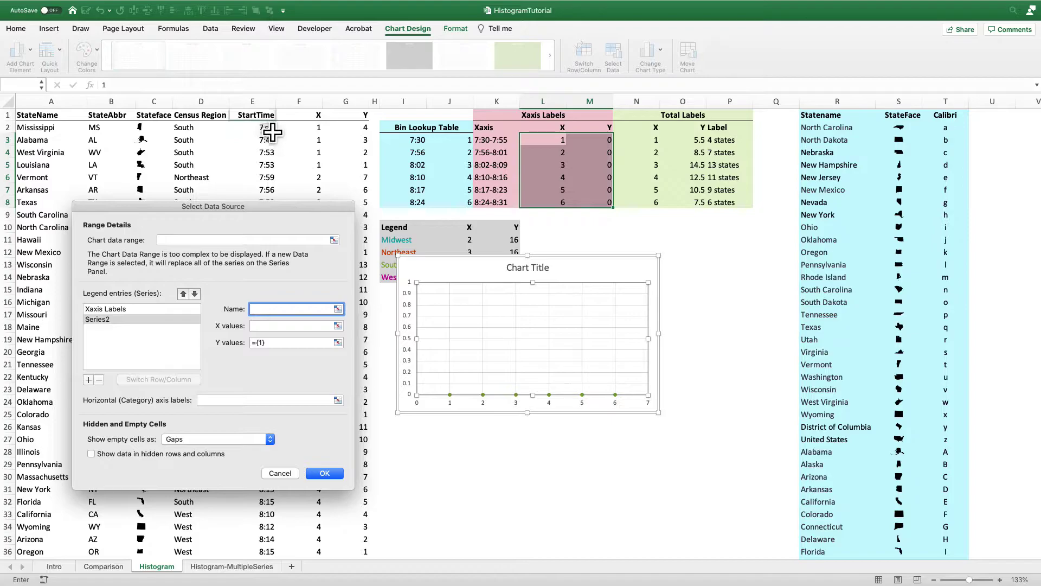
click(266, 115)
click(338, 325)
click(319, 127)
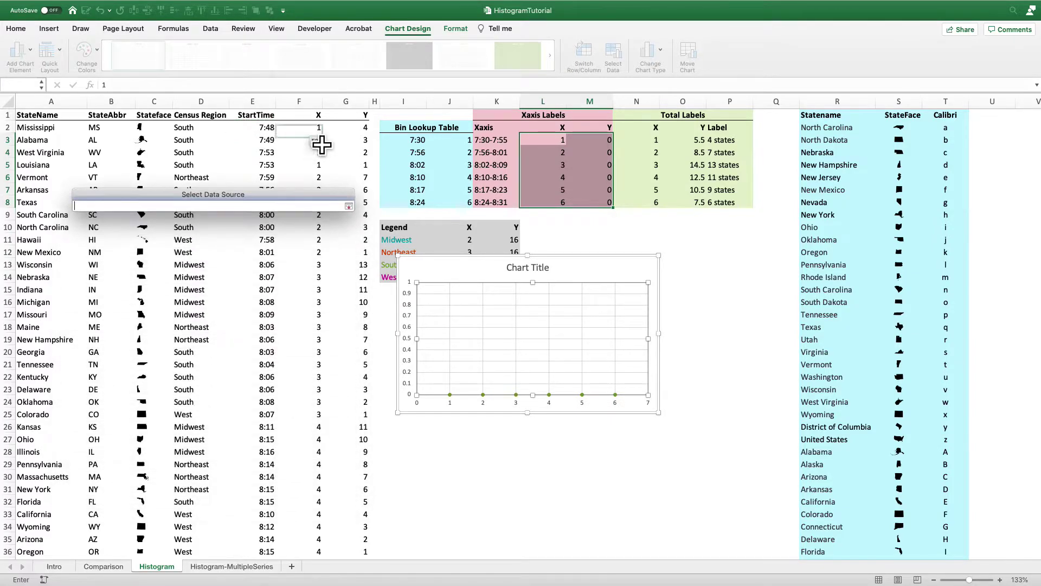
scroll(305, 297, down, 3)
scroll(306, 297, down, 6)
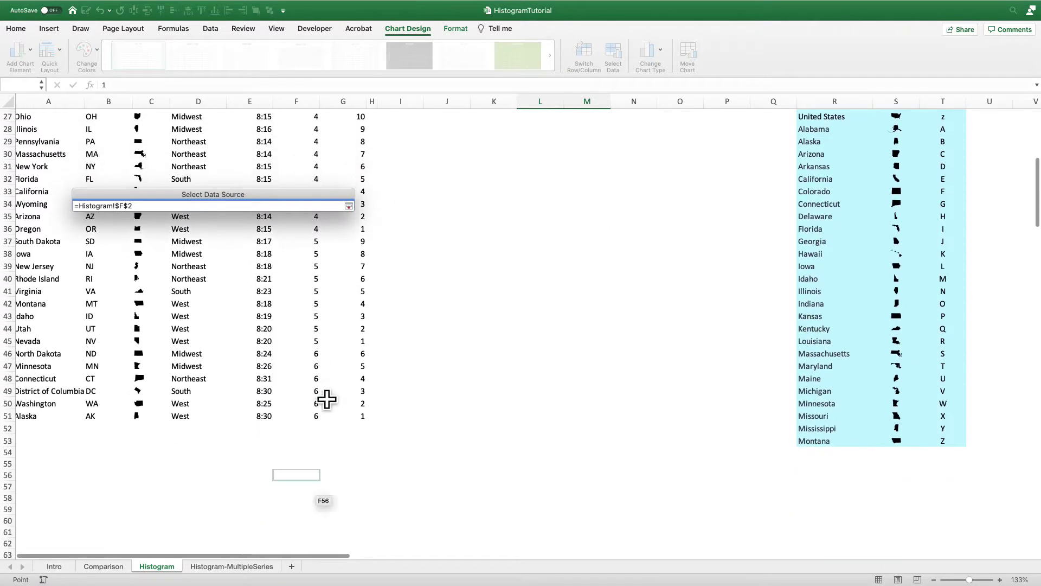
shift+click(316, 419)
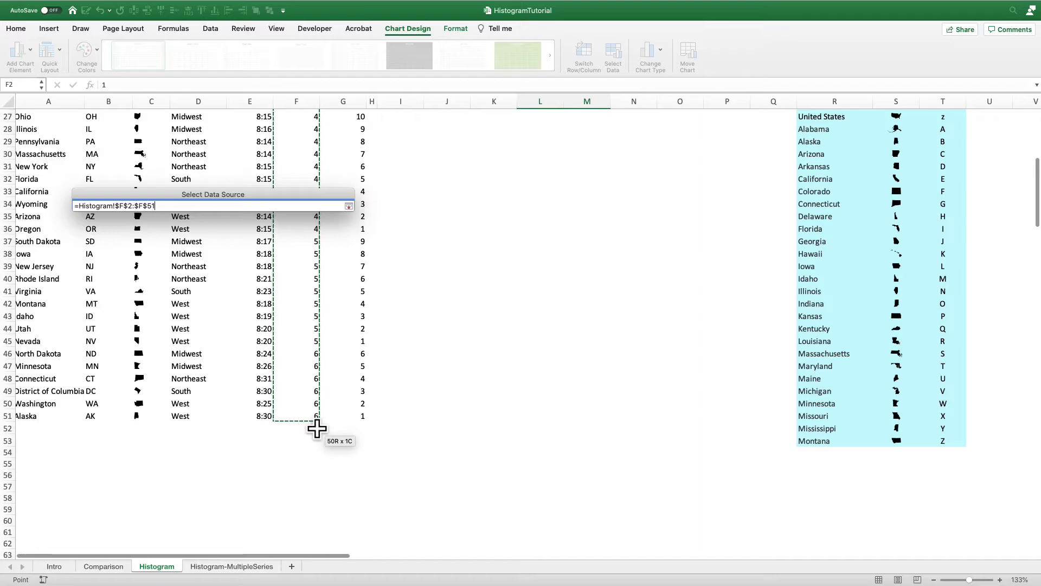
click(348, 207)
click(338, 342)
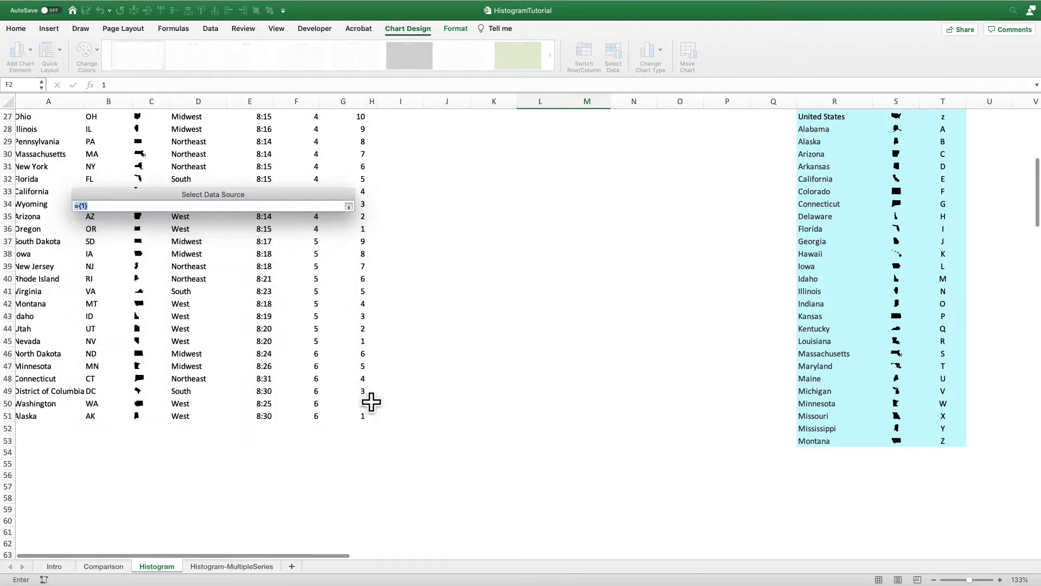
click(359, 416)
scroll(359, 206, up, 8)
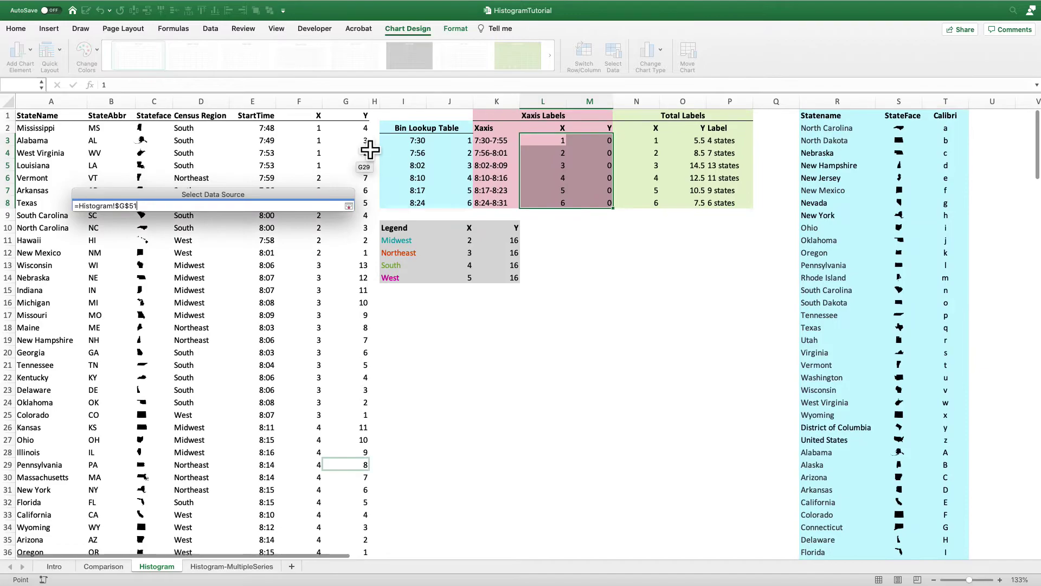
shift+click(360, 130)
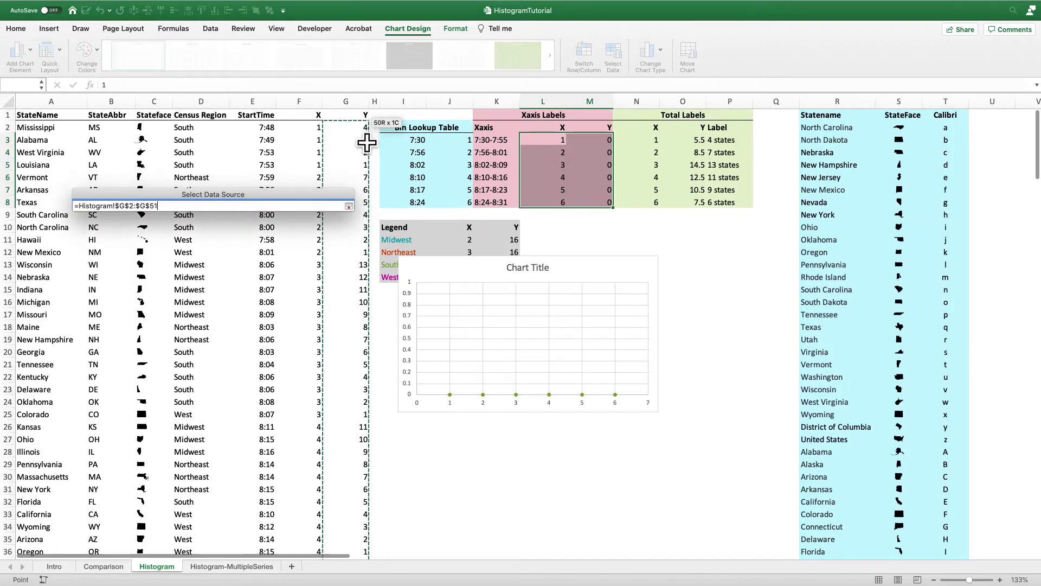
click(347, 206)
click(326, 473)
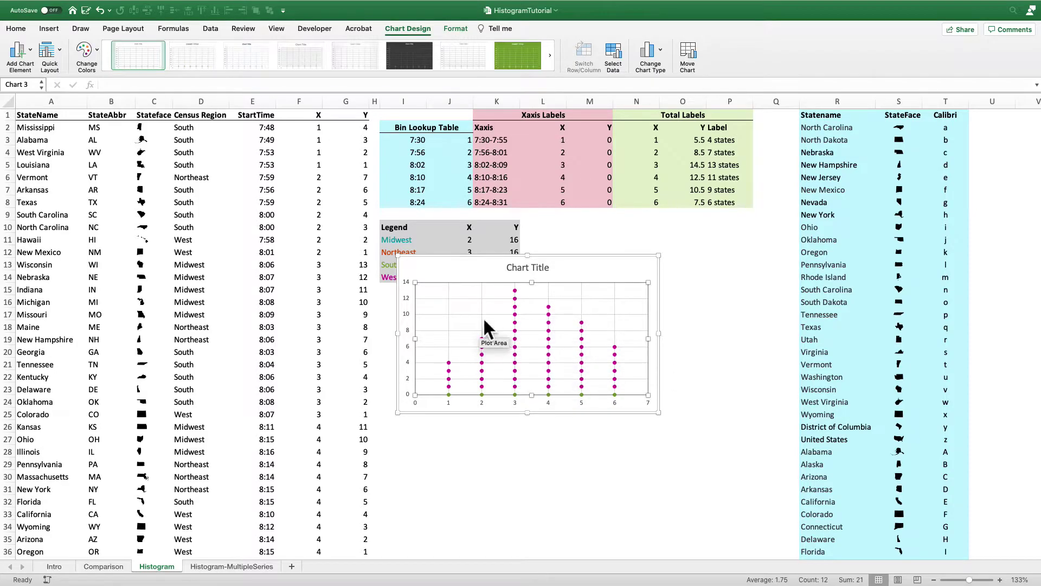
Add a Total Labels series with X values N3:N8 and Y values O3:O8
right_click(600, 291)
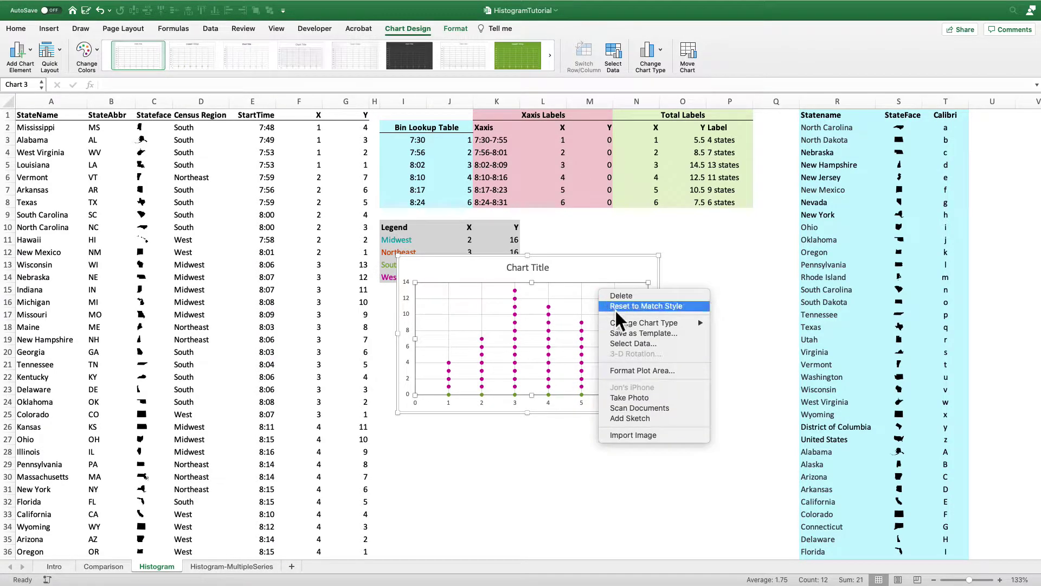
click(626, 341)
drag(456, 86, 206, 116)
click(145, 283)
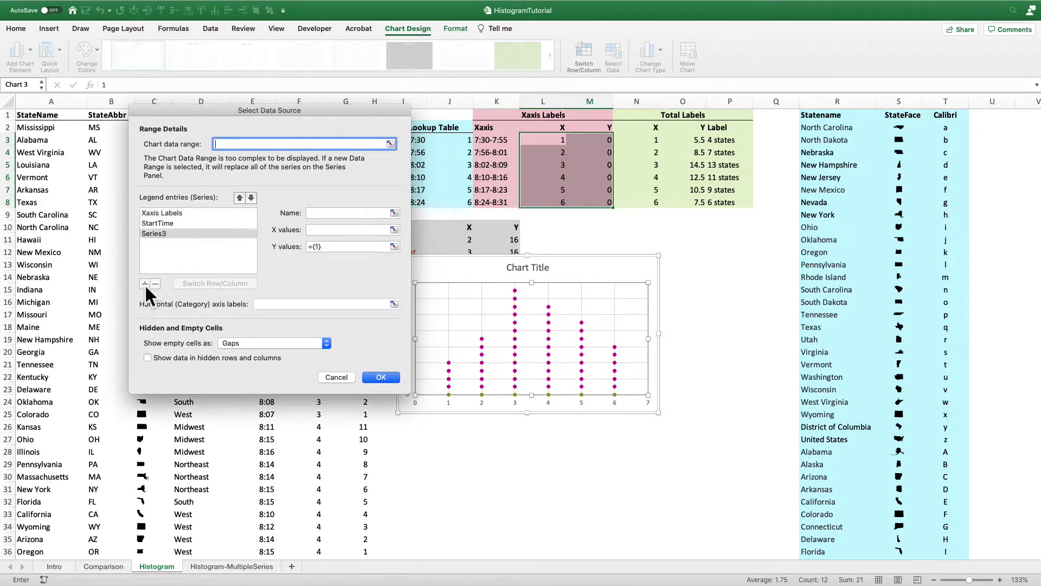
click(395, 213)
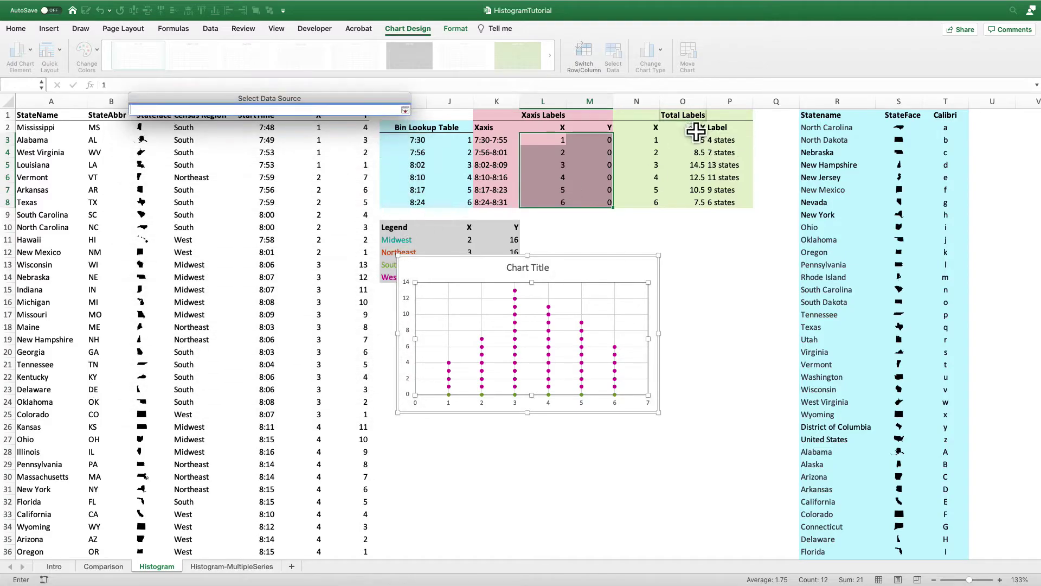
click(694, 115)
click(405, 110)
click(394, 229)
drag(656, 140, 659, 215)
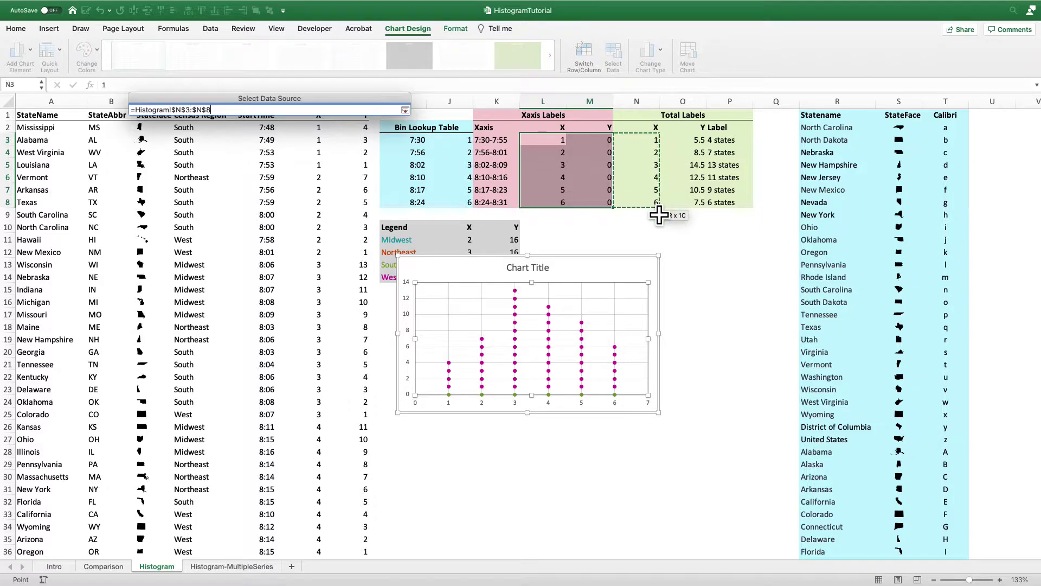
click(405, 110)
click(395, 246)
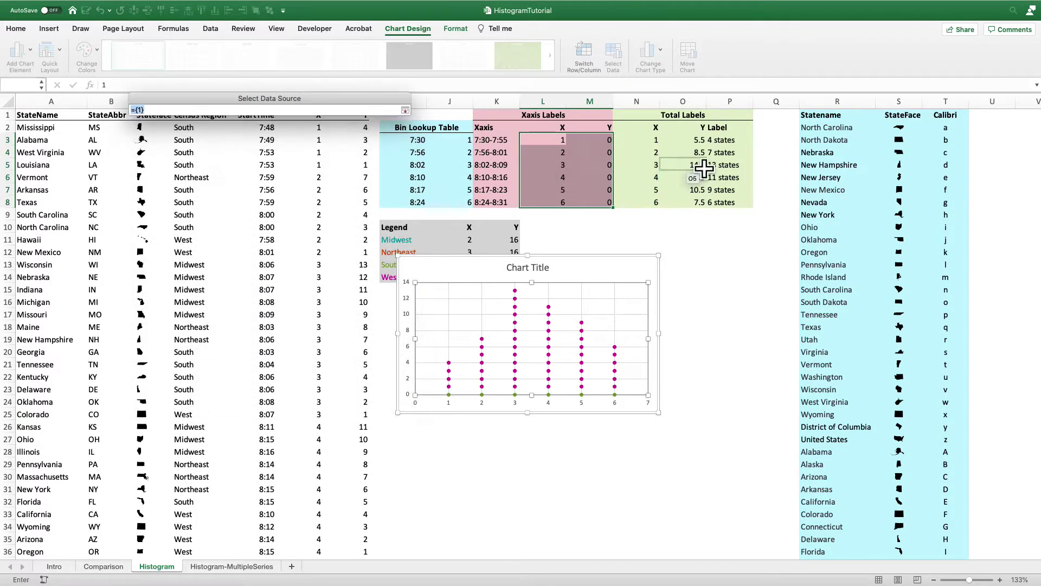
drag(697, 140, 696, 215)
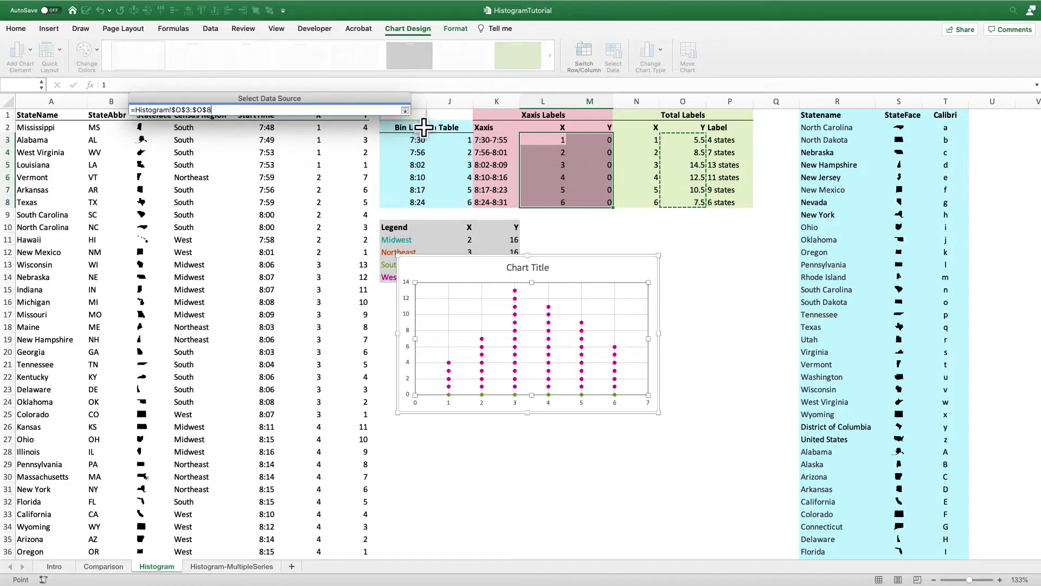
click(405, 111)
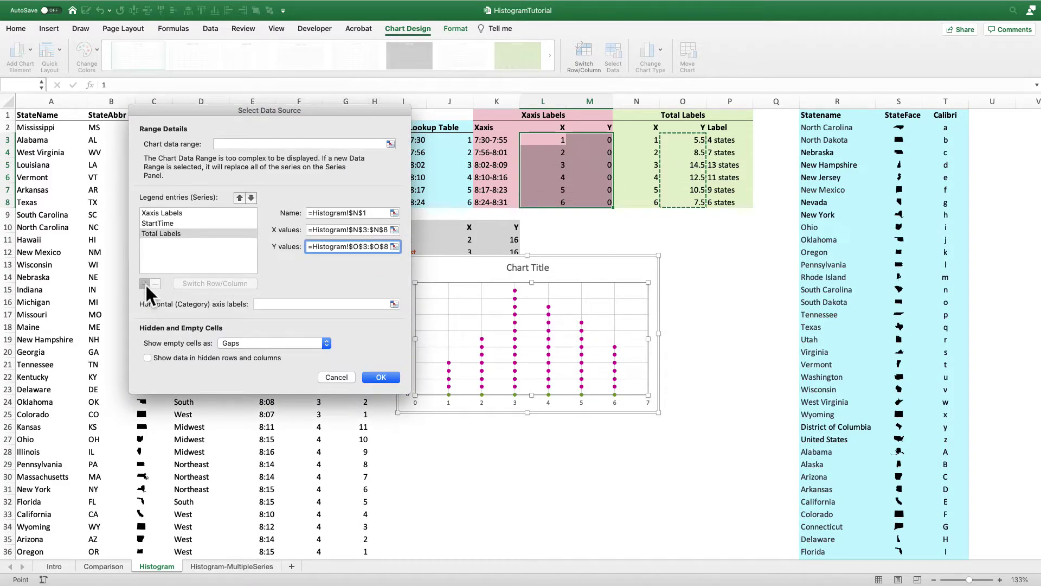
Add a fourth series named Legend and try picking J11:J14 as its X values
click(145, 283)
click(394, 213)
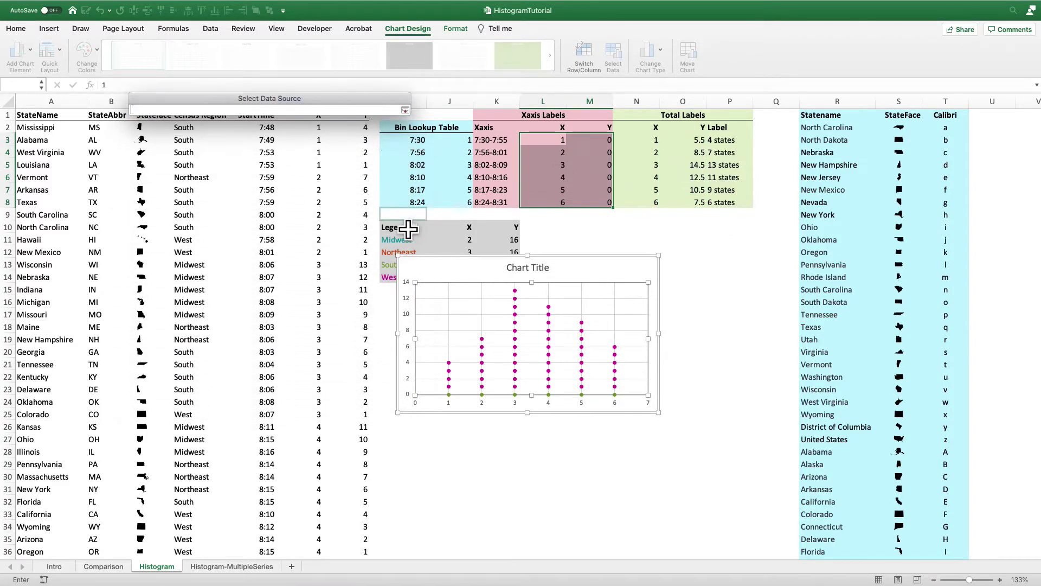
click(404, 227)
click(405, 110)
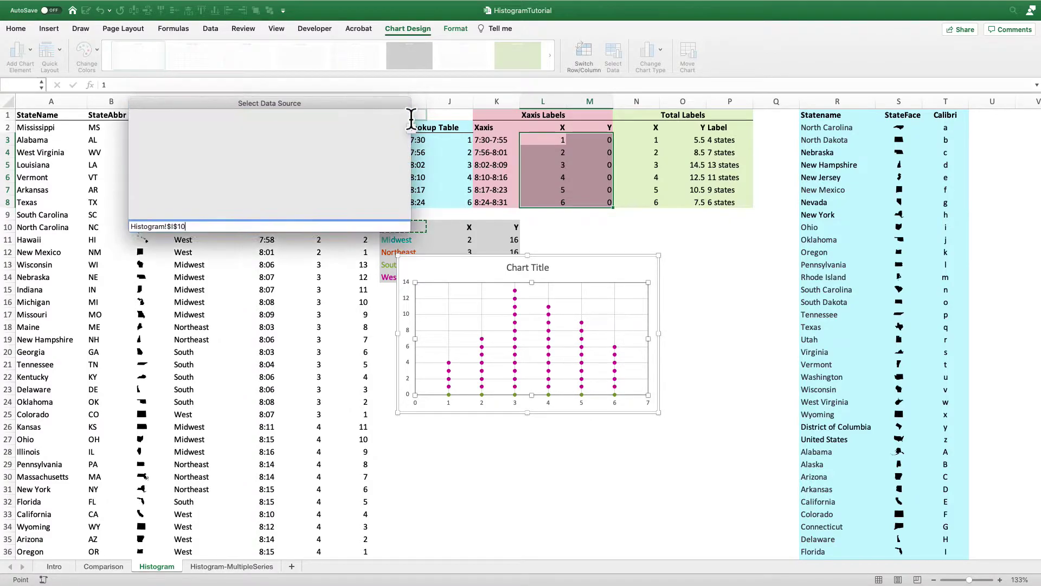
click(394, 229)
drag(455, 240, 462, 284)
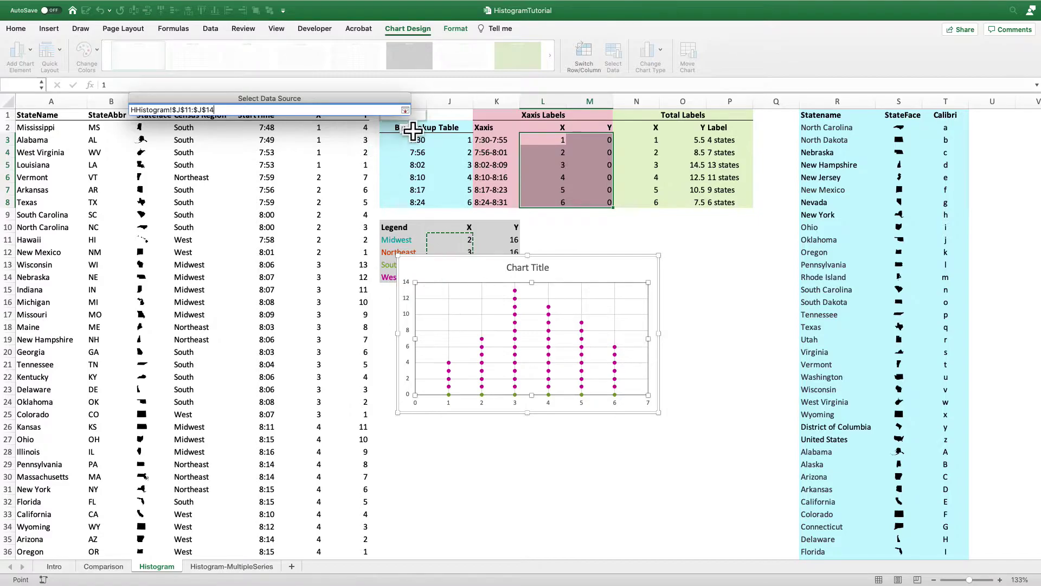
click(406, 111)
click(387, 212)
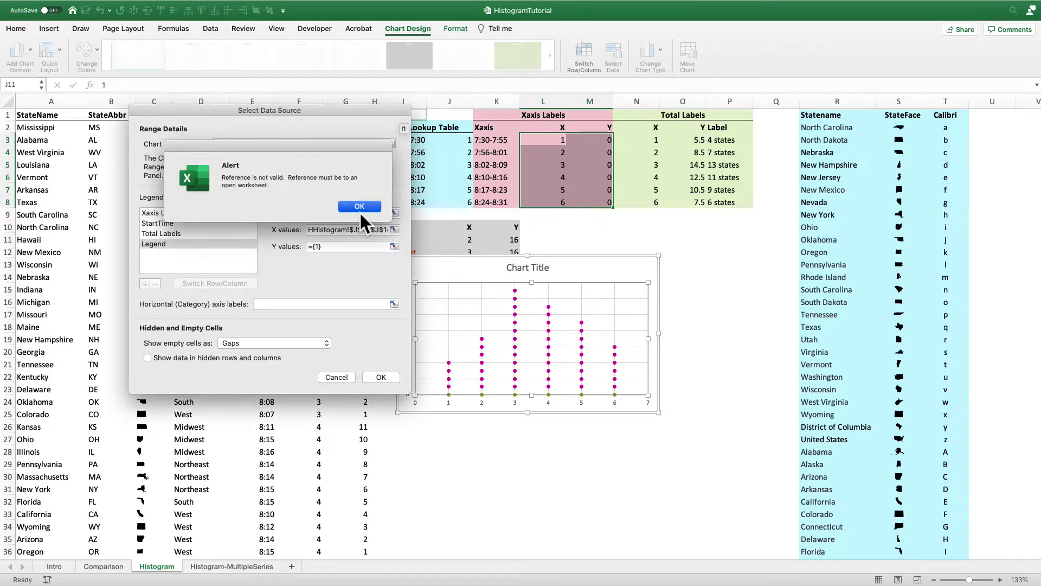
click(359, 211)
click(395, 229)
click(359, 207)
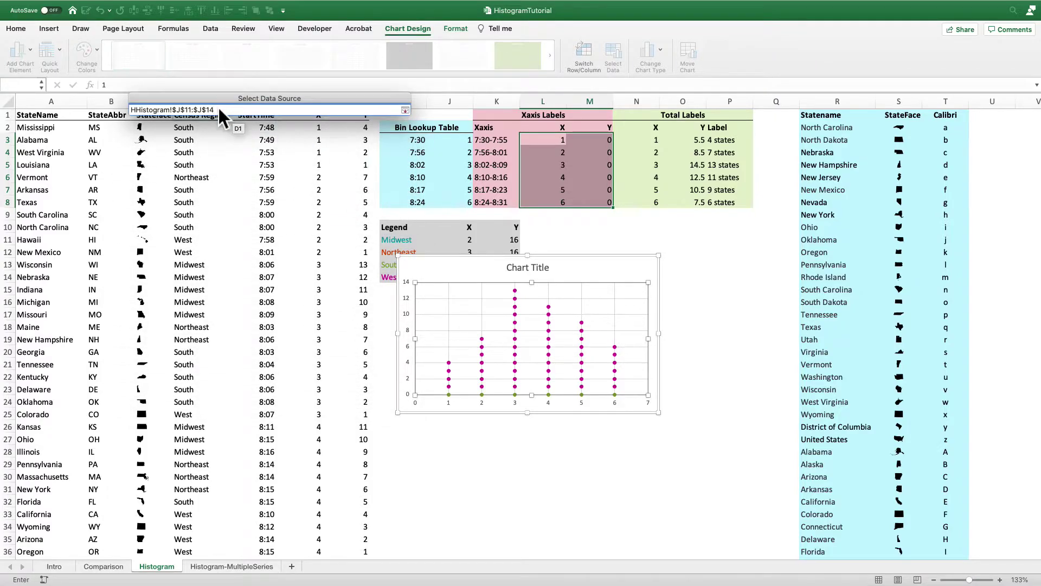
Fix the Legend series ranges to X J11:J14 and Y K11:K14, then confirm
drag(207, 111, 122, 112)
key(BackSpace)
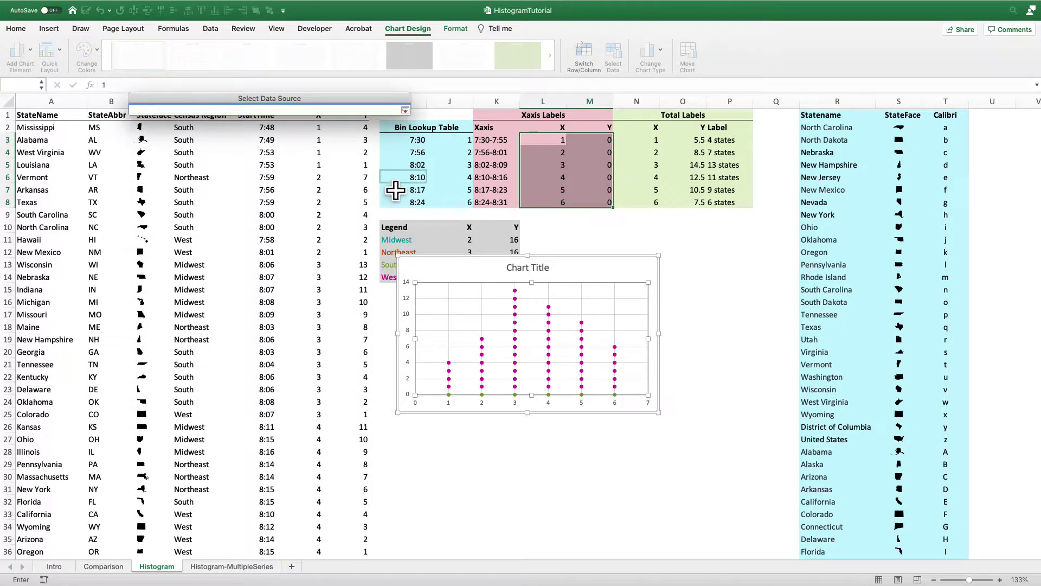
click(467, 239)
drag(467, 249, 464, 288)
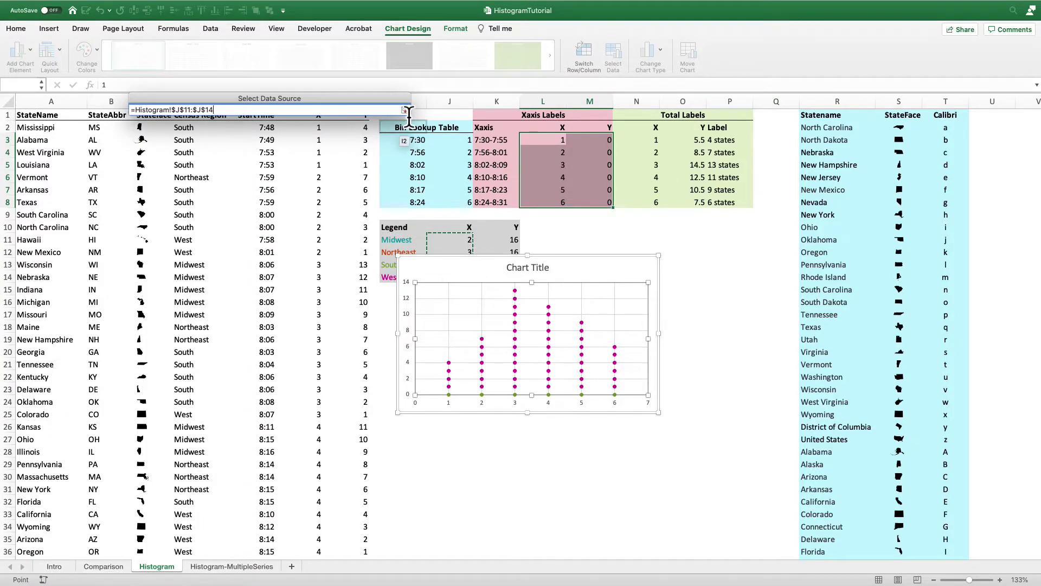
click(405, 110)
click(394, 246)
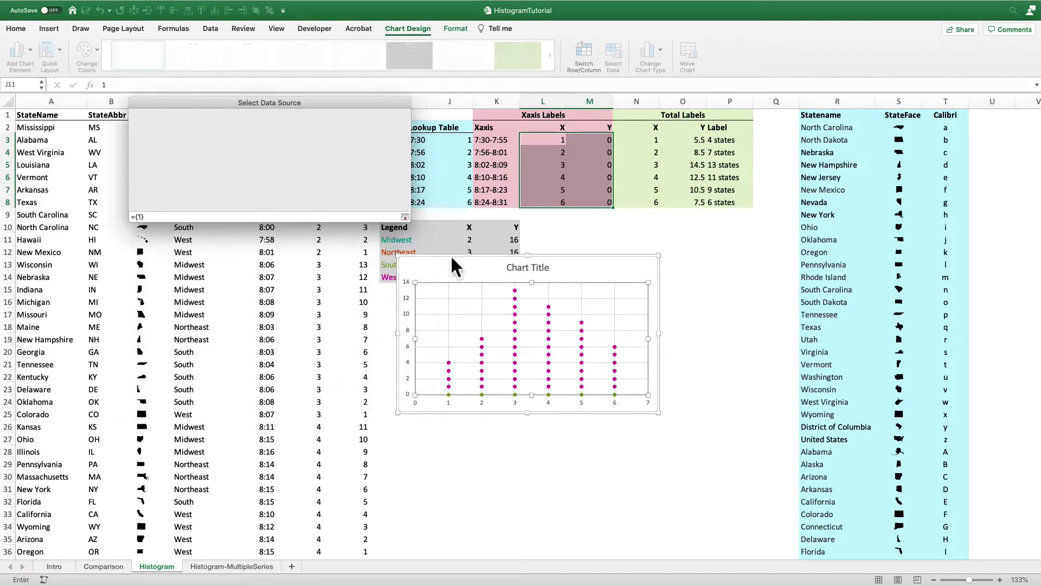
drag(496, 239, 504, 271)
click(405, 110)
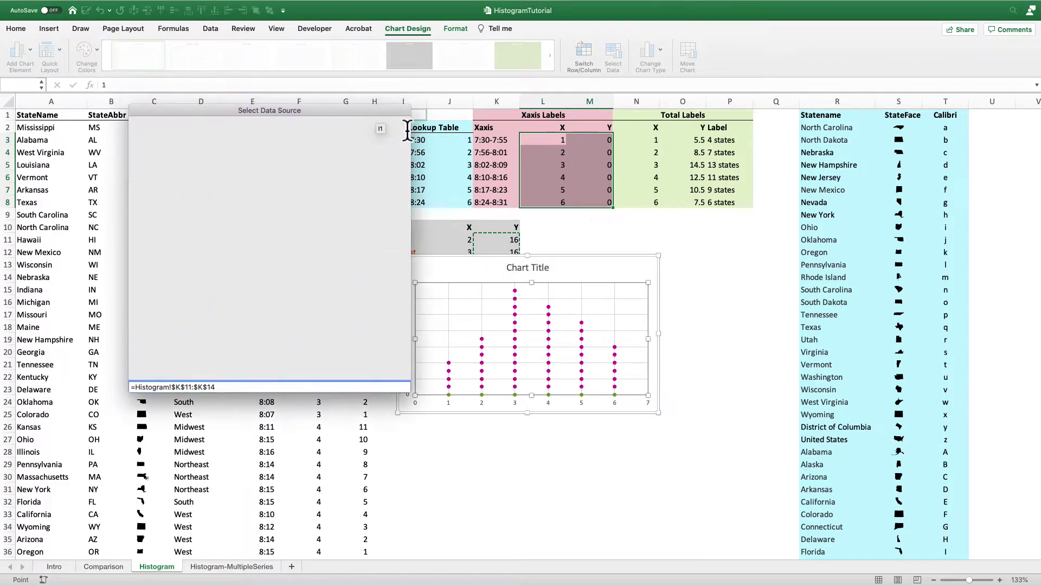
click(396, 376)
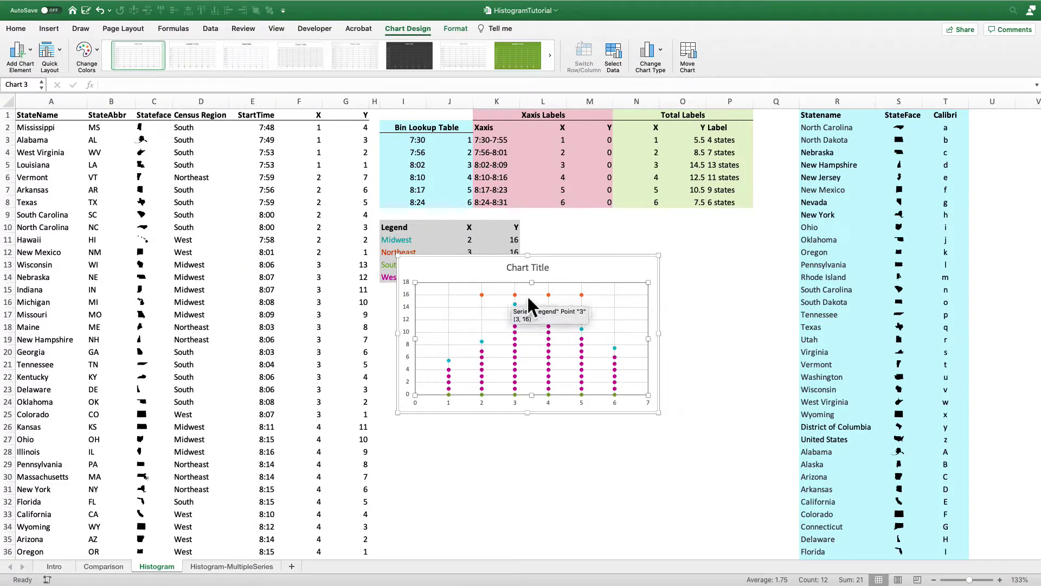
Move and enlarge the chart, and give the horizontal axis a solid dark grey line
drag(583, 269, 564, 297)
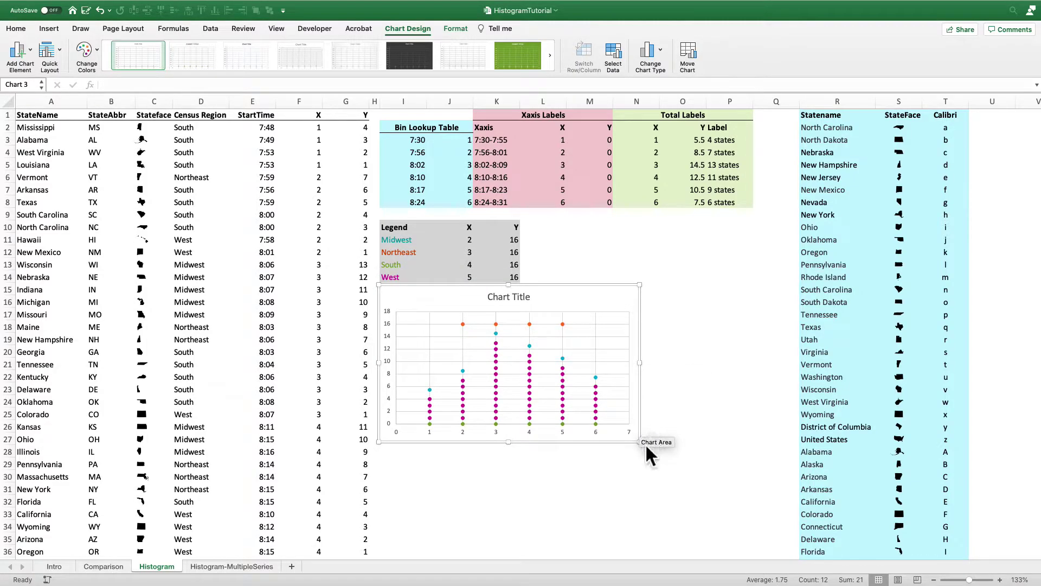
drag(643, 446, 721, 493)
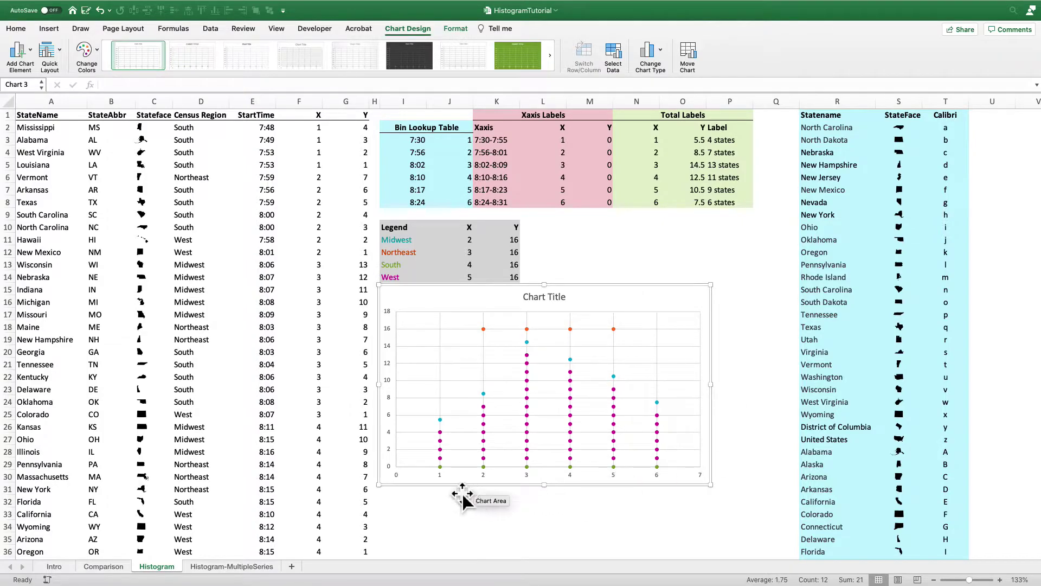
click(616, 475)
right_click(617, 474)
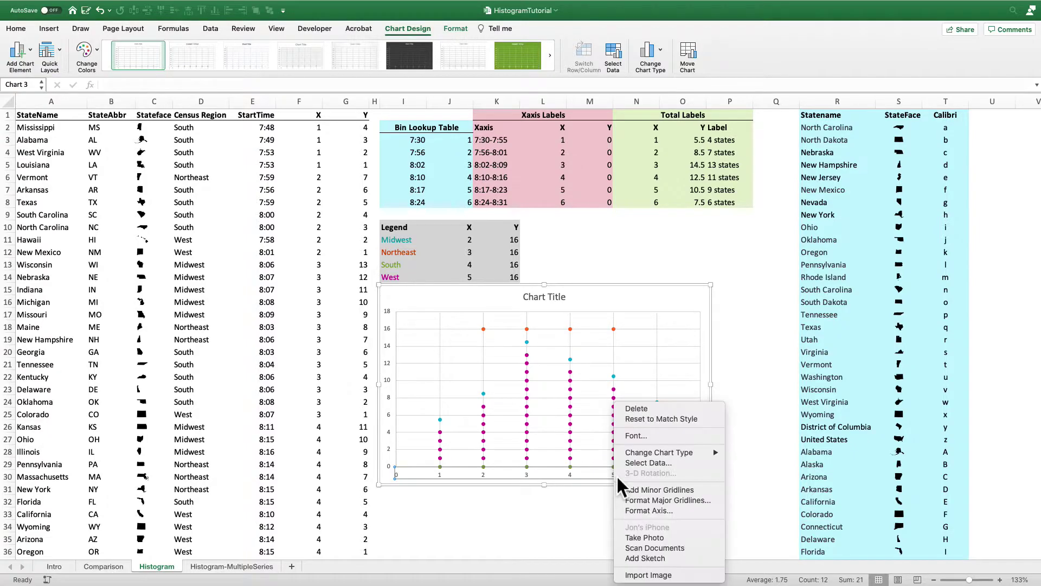
click(640, 510)
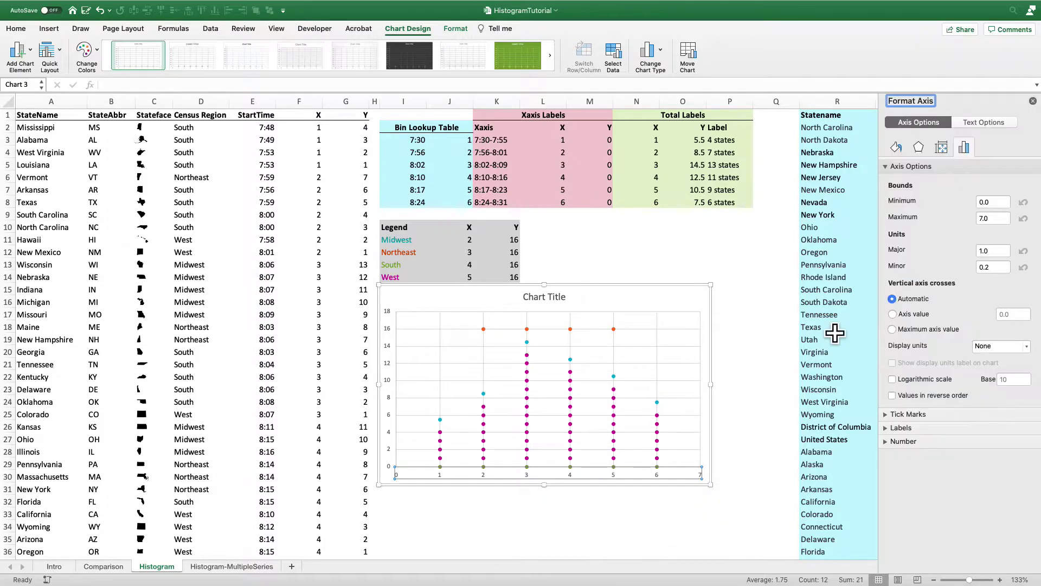
click(897, 147)
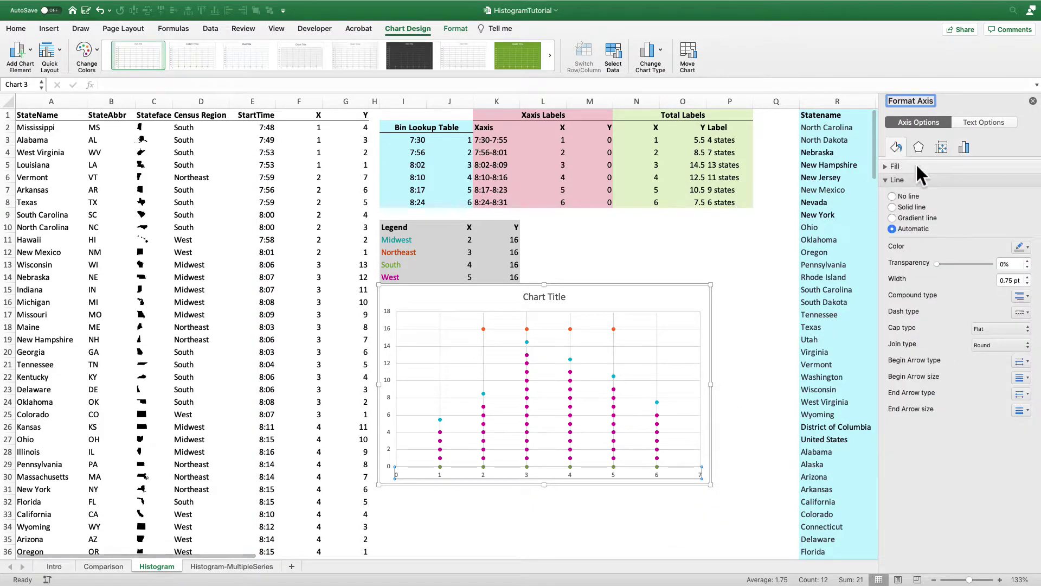
click(910, 206)
click(1021, 248)
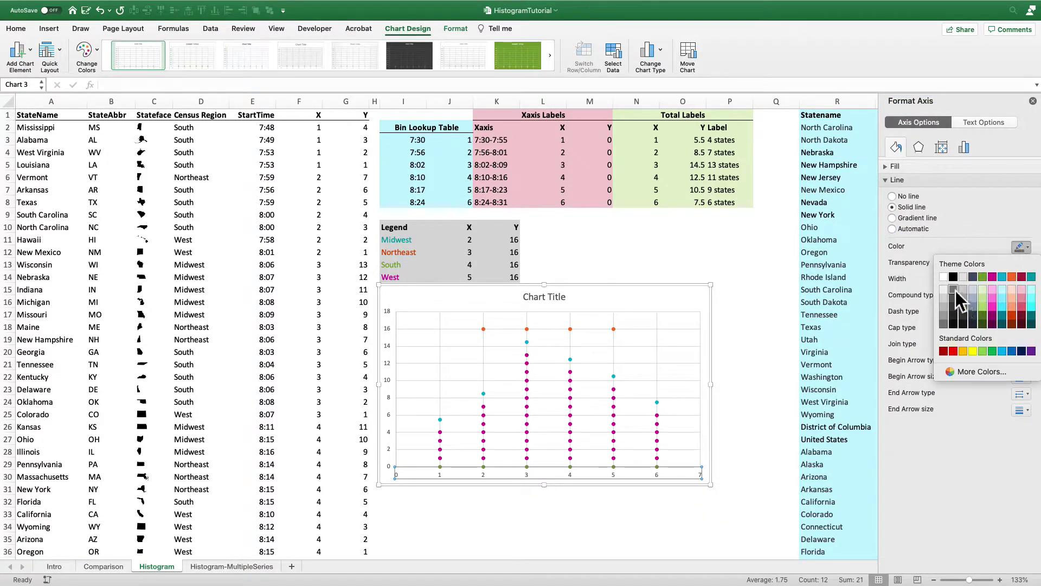
click(954, 290)
Set the horizontal axis label position to None
click(963, 147)
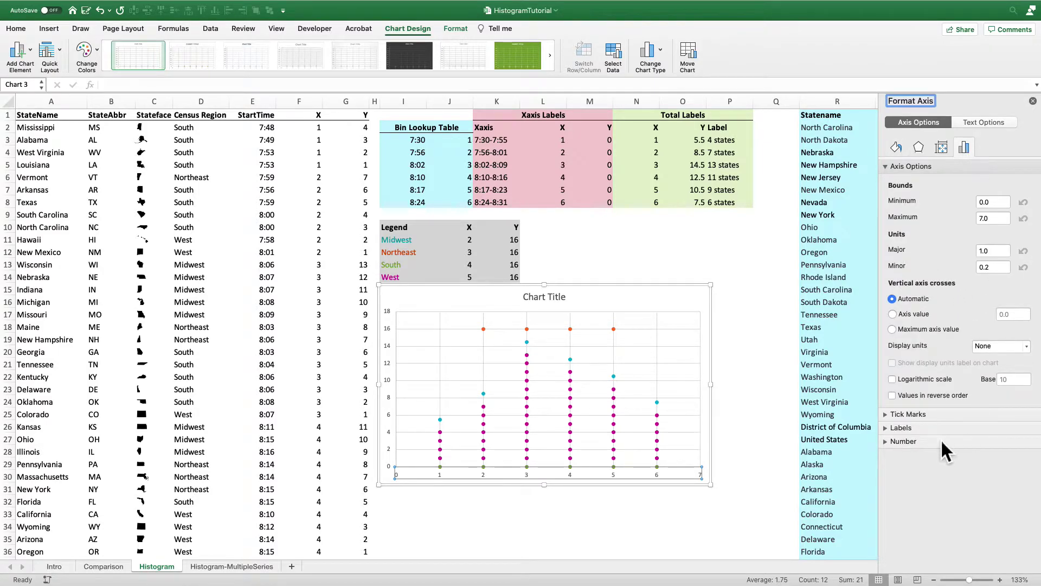
click(926, 427)
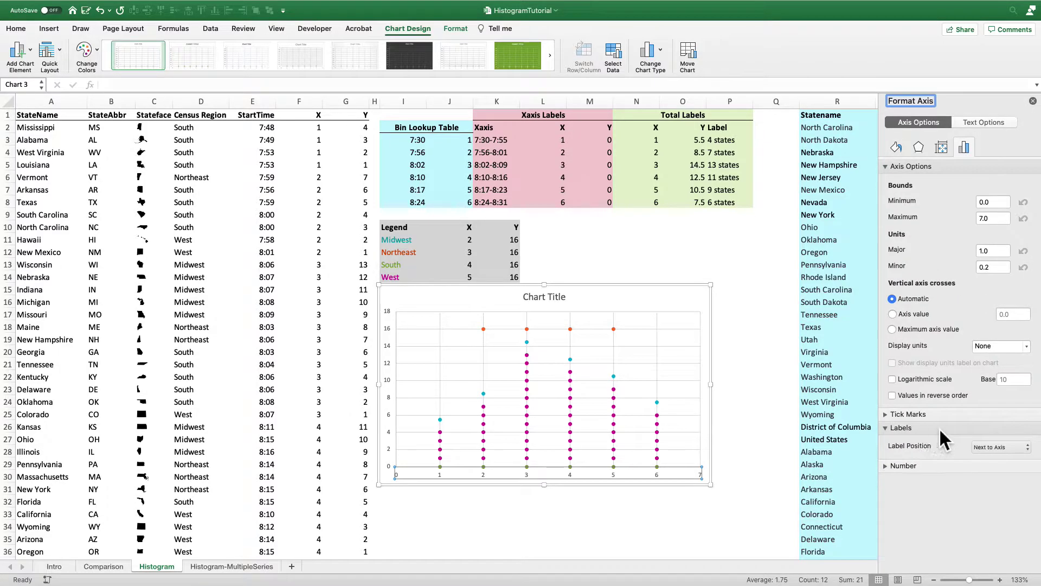
click(1000, 448)
click(999, 477)
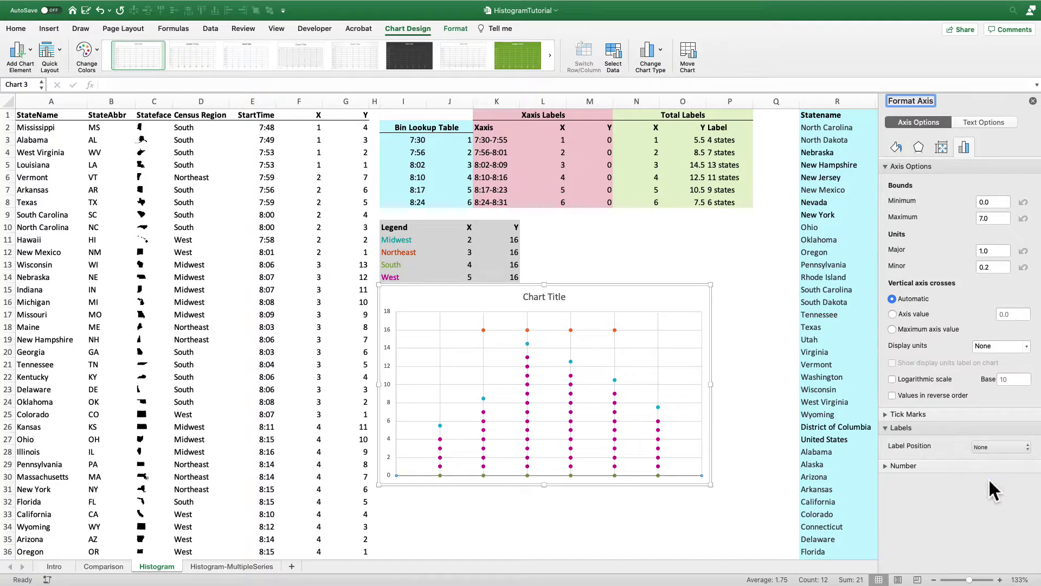
Add data labels to the zero-level Xaxis Labels series
click(616, 476)
right_click(617, 479)
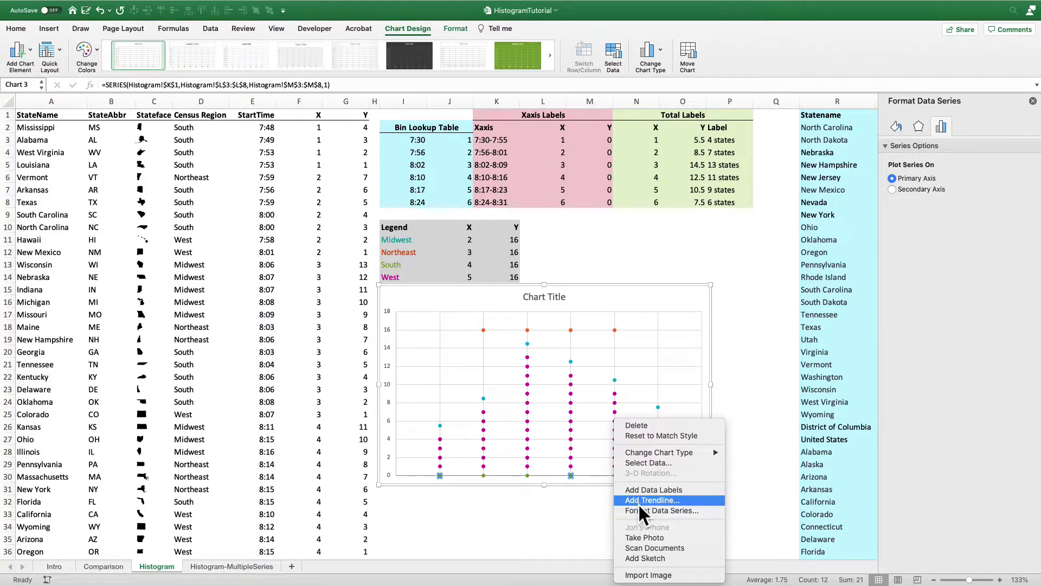
click(636, 490)
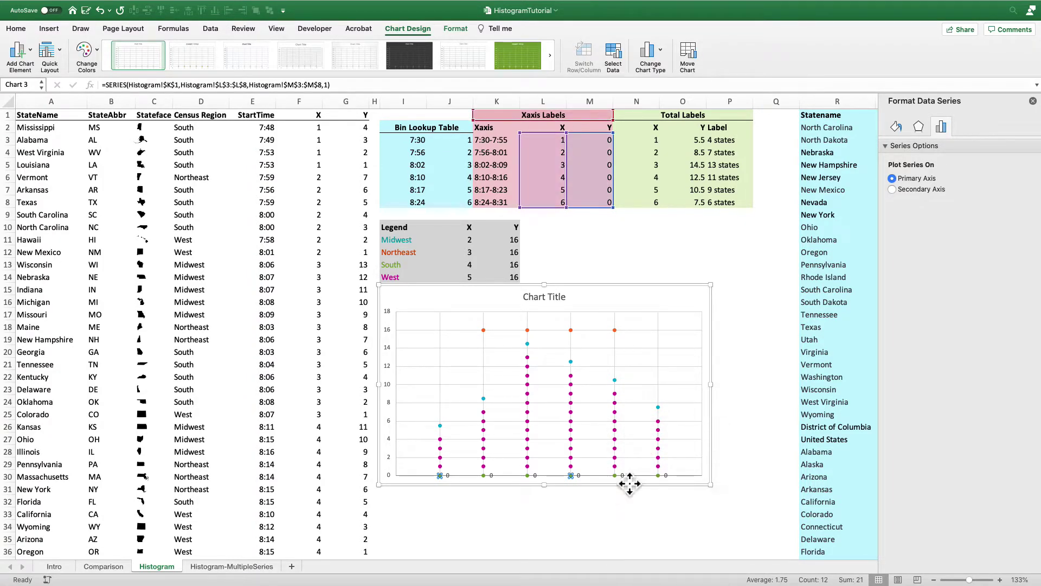
click(623, 477)
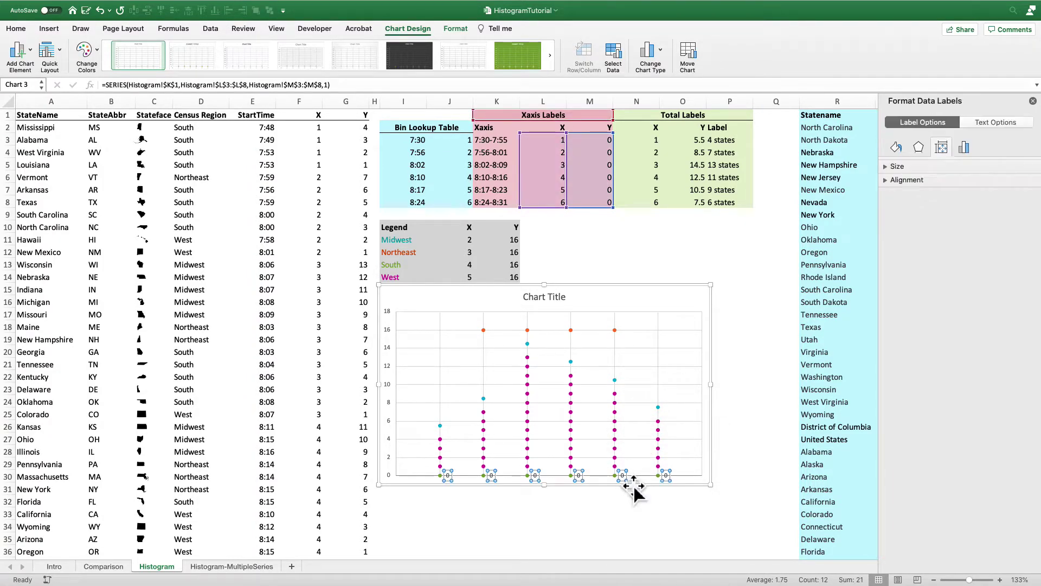
Show K3:K8 bin ranges below the points without Y values, and enlarge the plot area
click(963, 148)
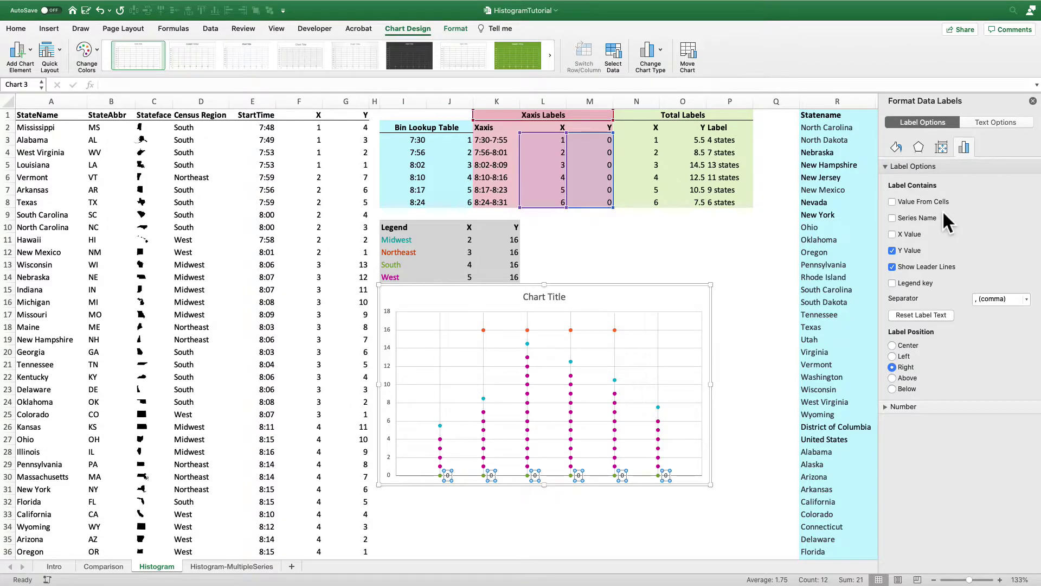
click(896, 203)
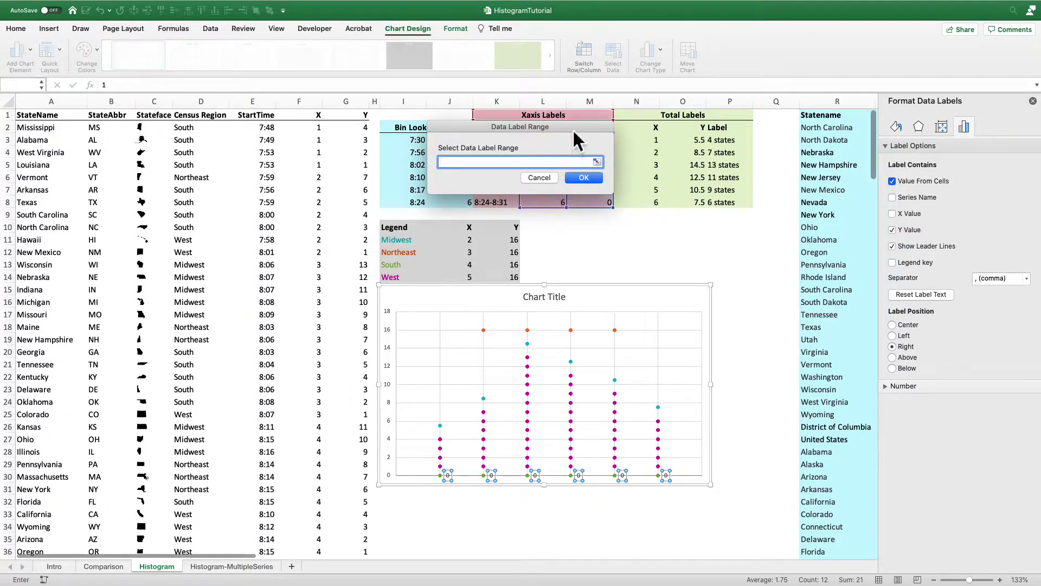
drag(349, 130, 322, 132)
drag(488, 140, 495, 203)
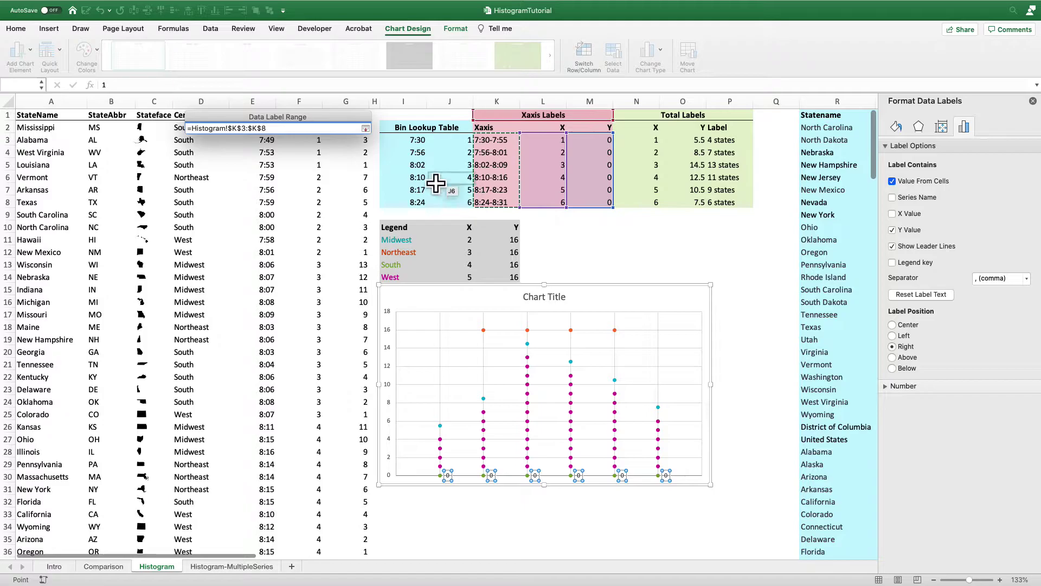
click(365, 128)
click(343, 181)
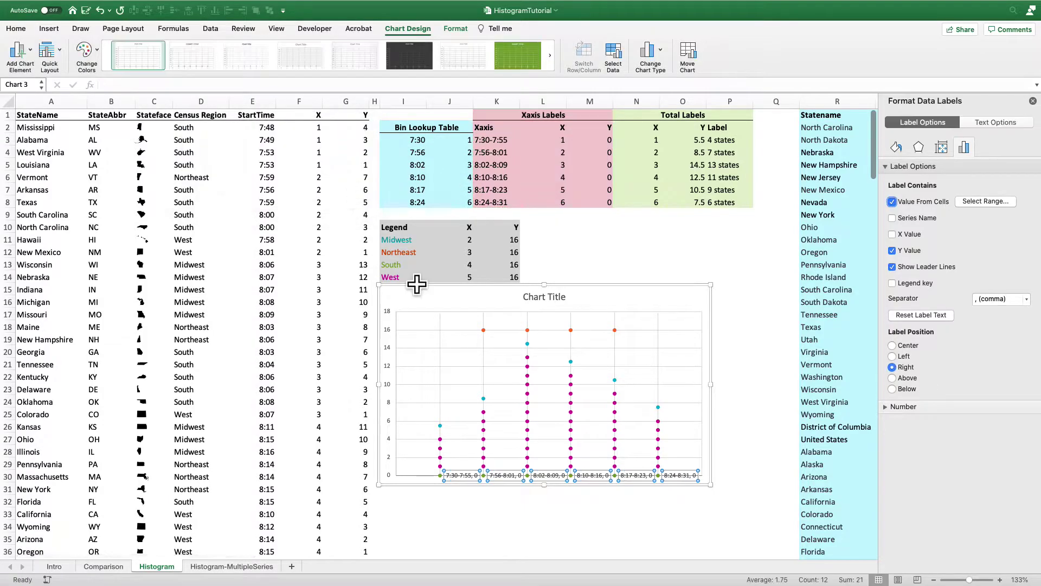
click(893, 251)
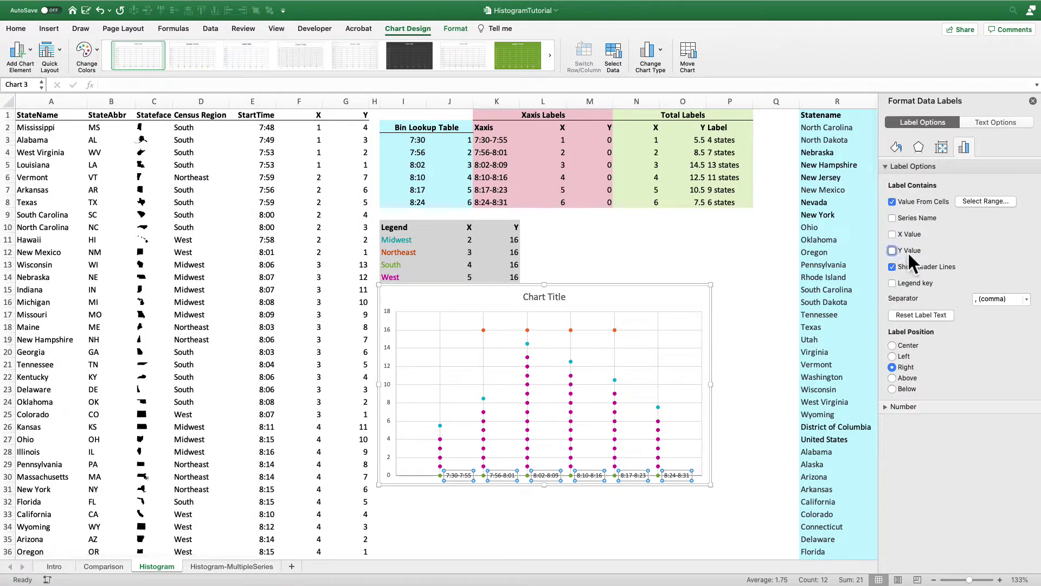
click(892, 390)
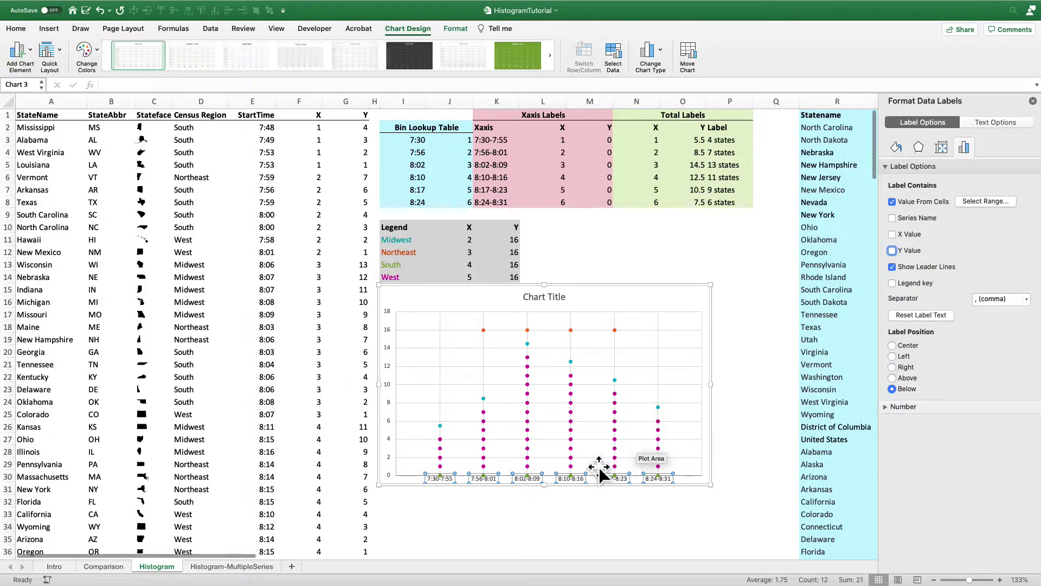
click(561, 460)
mouse_move(561, 476)
mouse_down()
mouse_move(561, 468)
mouse_move(562, 477)
mouse_up()
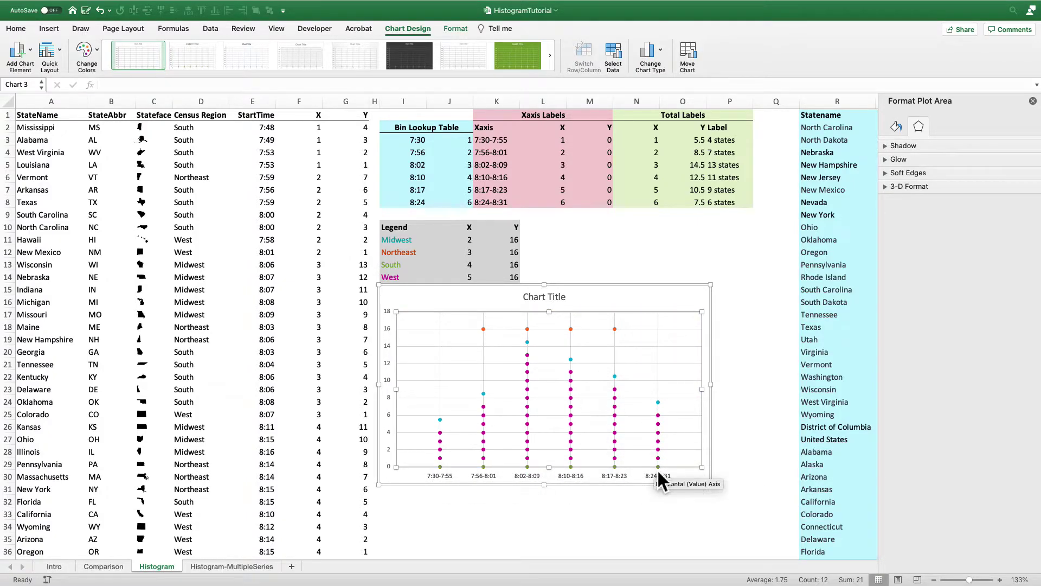
Label the StartTime dots with state names from A2:A51, centred, without Y values
click(617, 443)
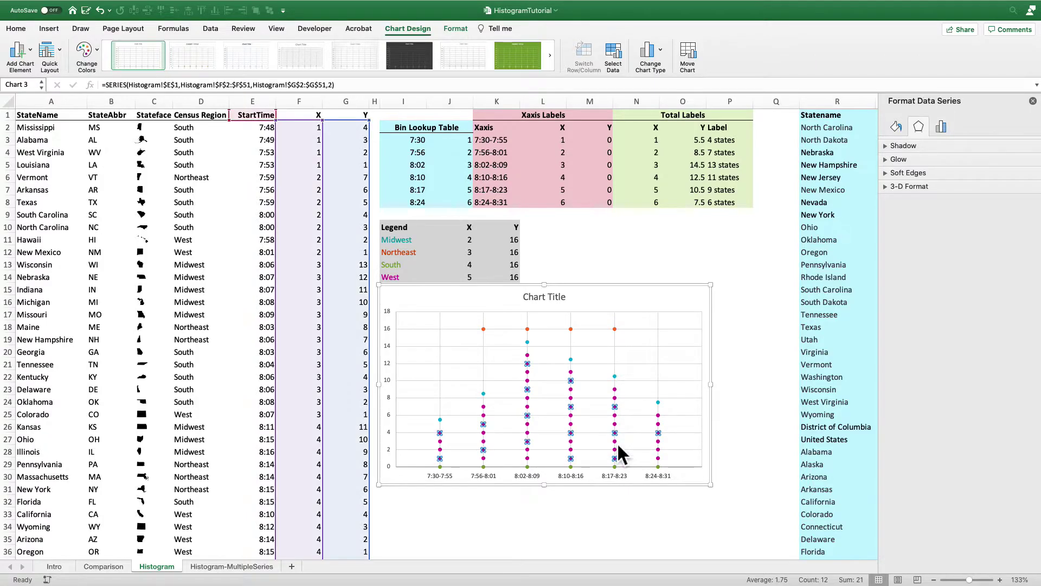
right_click(621, 452)
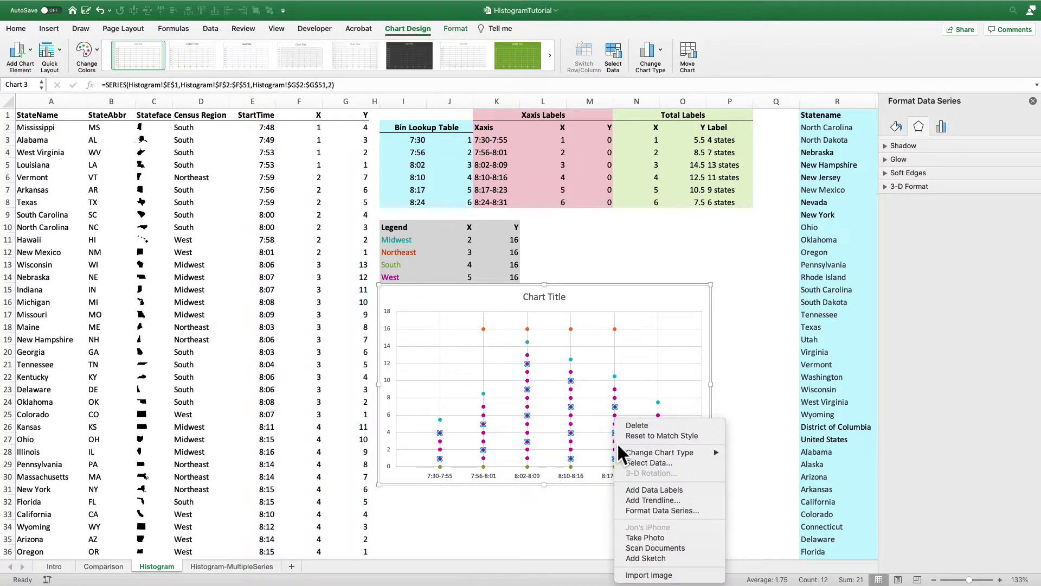
click(637, 489)
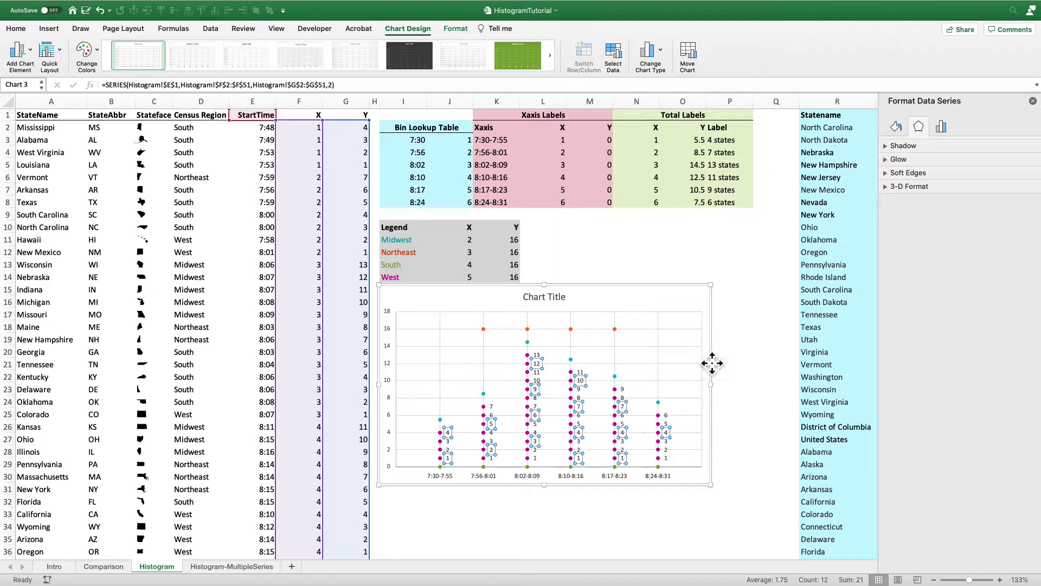
click(964, 146)
click(949, 166)
click(907, 202)
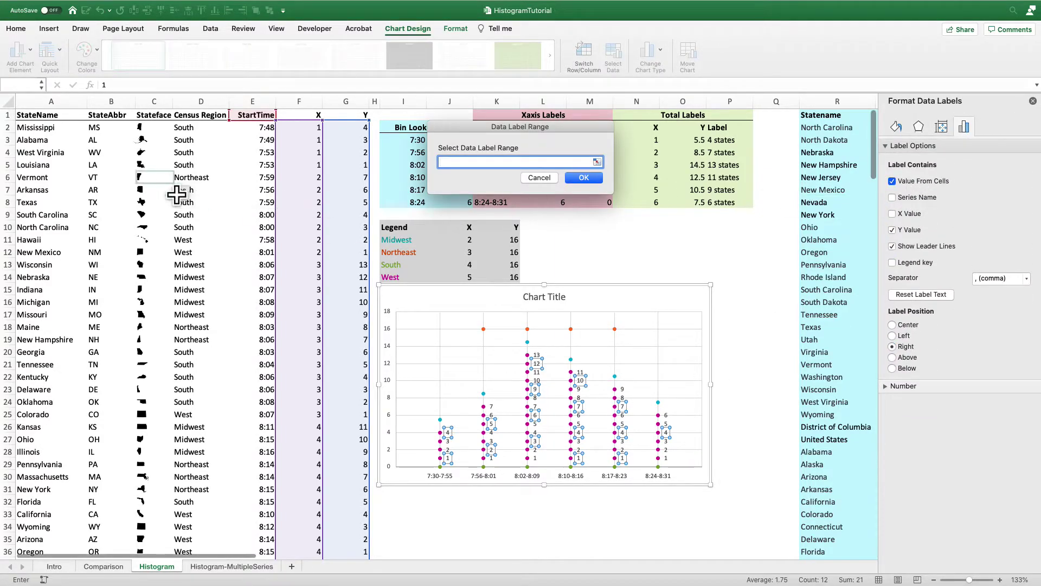
click(50, 129)
drag(55, 143, 51, 512)
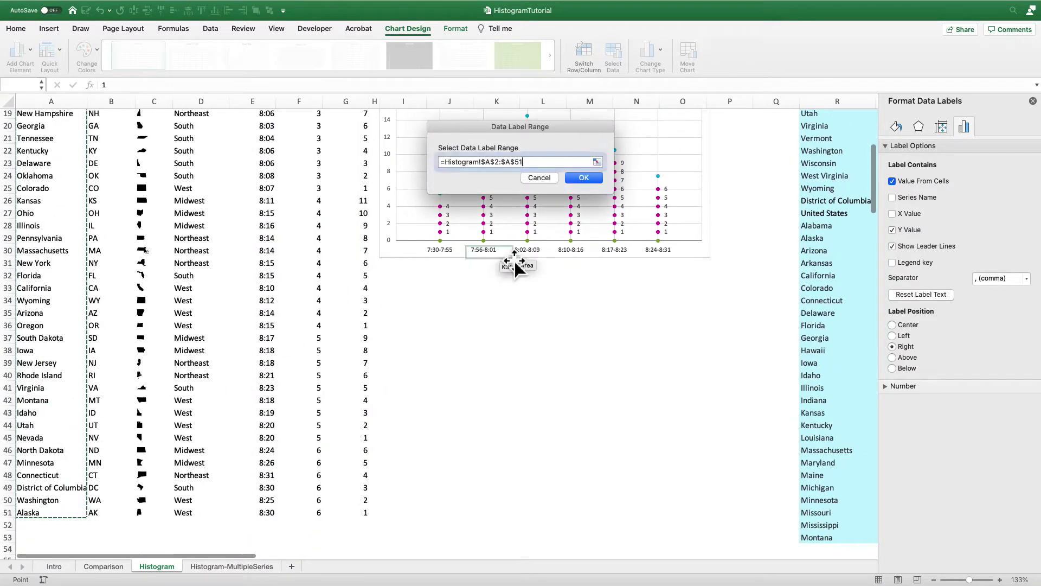
click(583, 177)
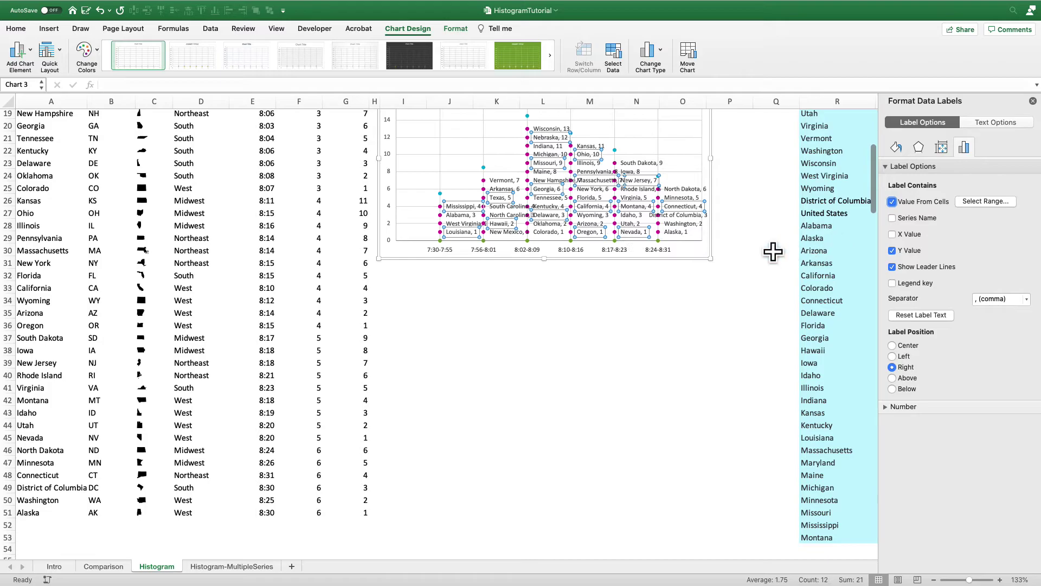
scroll(755, 244, up, 6)
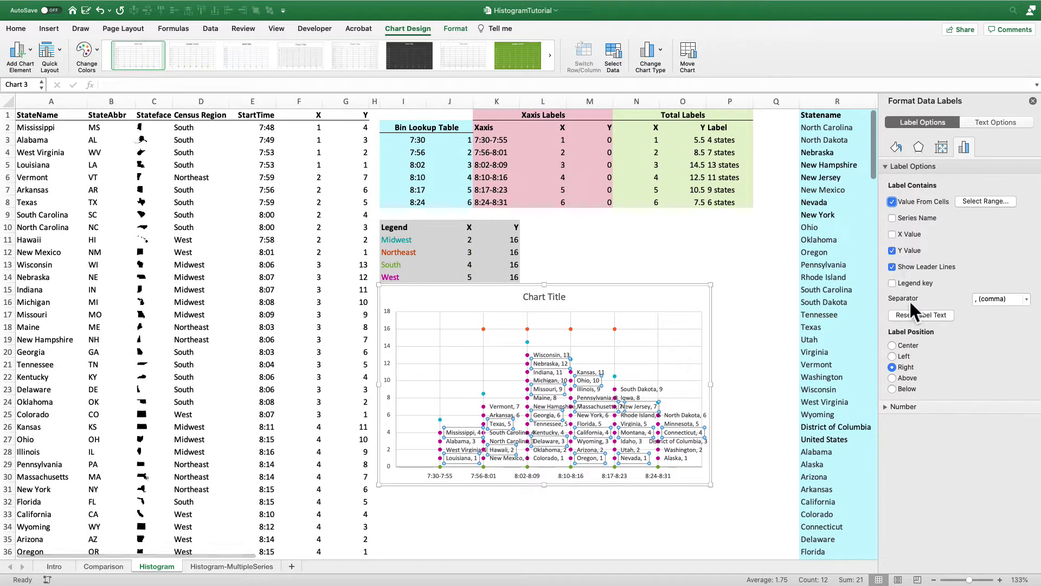
click(893, 251)
click(893, 345)
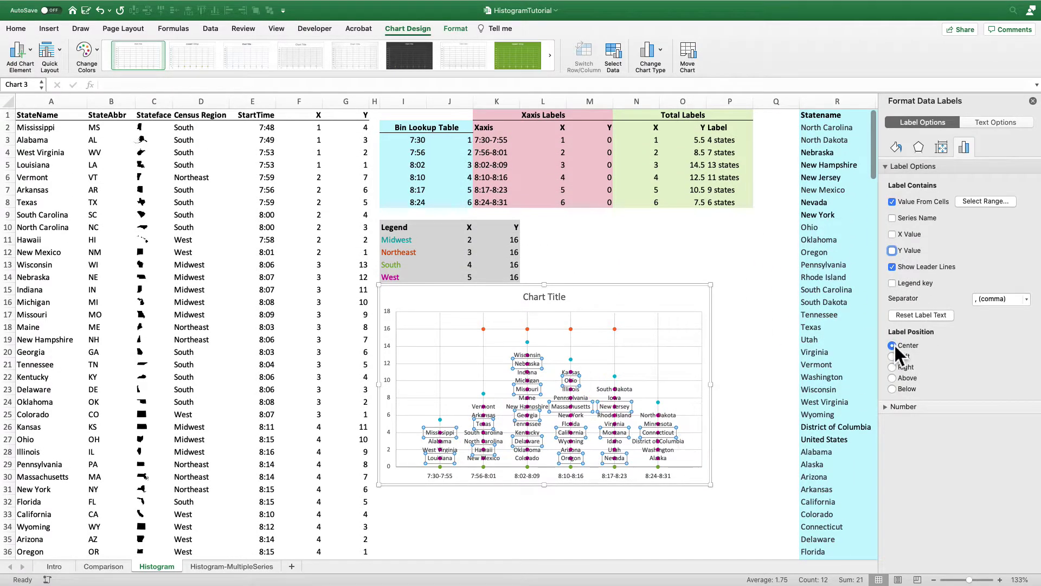
Label the totals series with centred 'N states' text from the Y Label cells, hiding Y values
click(617, 379)
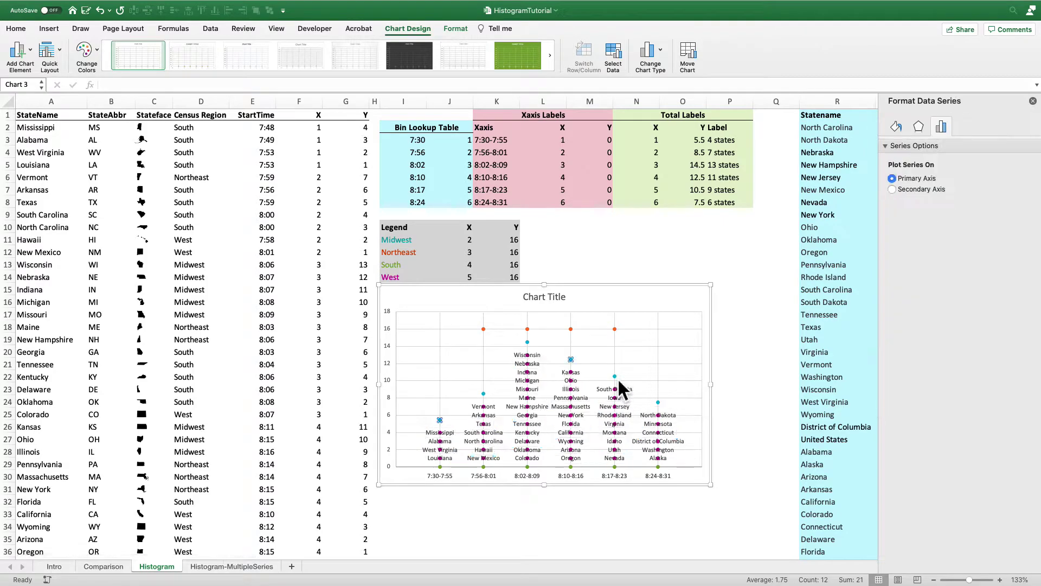
right_click(617, 378)
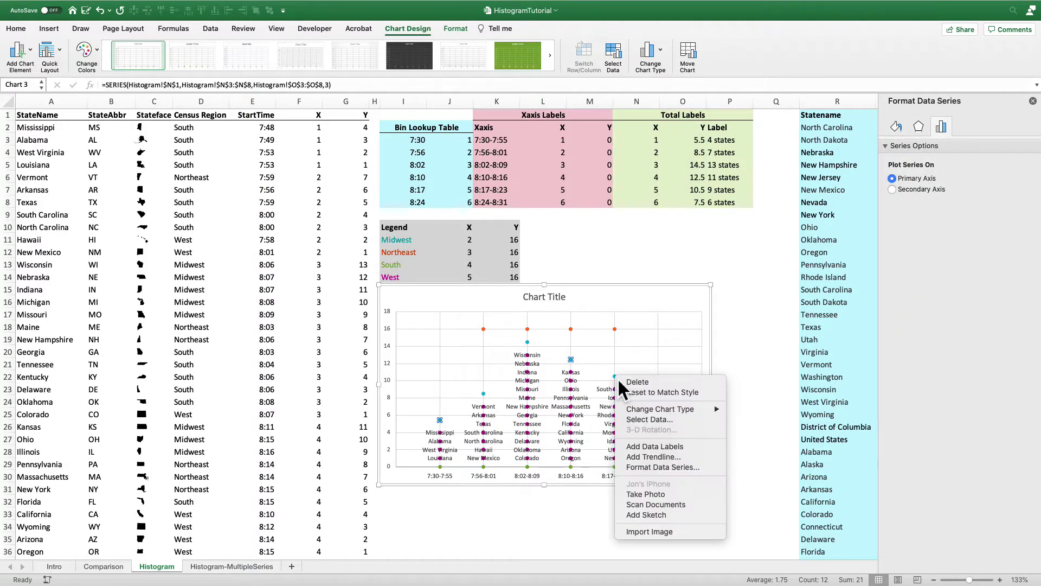
click(653, 447)
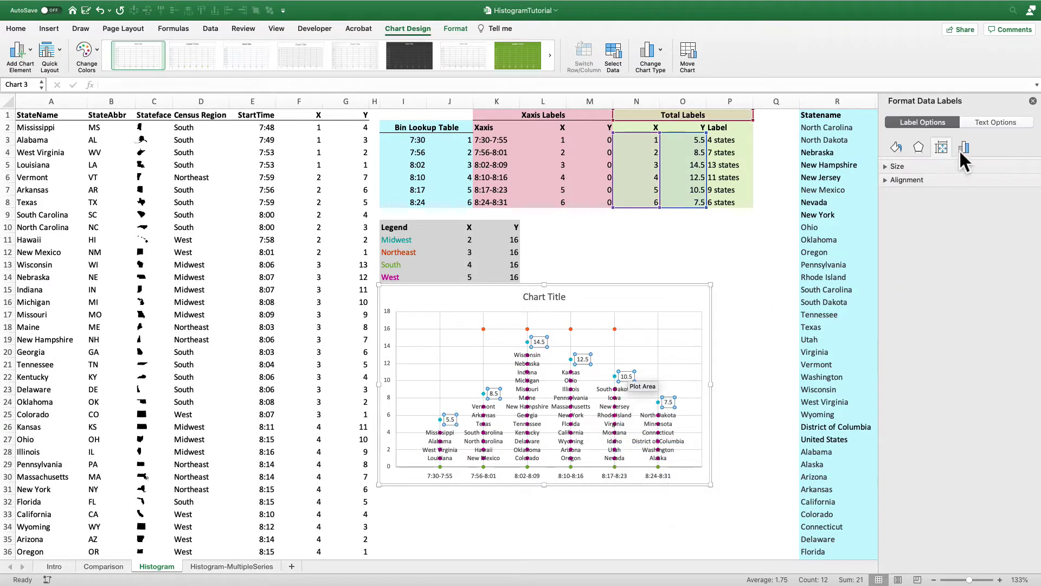
click(961, 148)
click(919, 201)
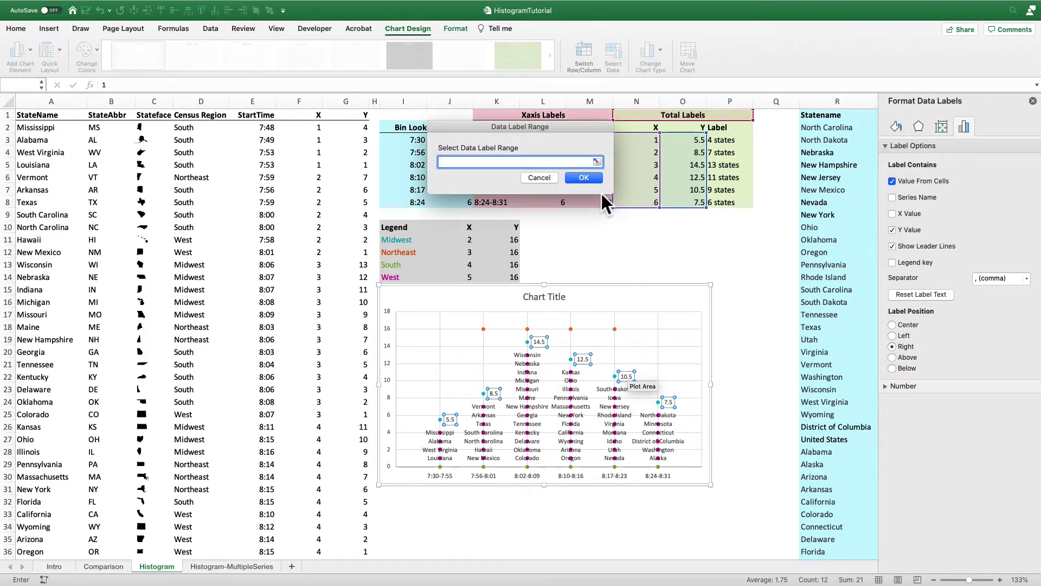
drag(727, 143, 727, 204)
click(583, 178)
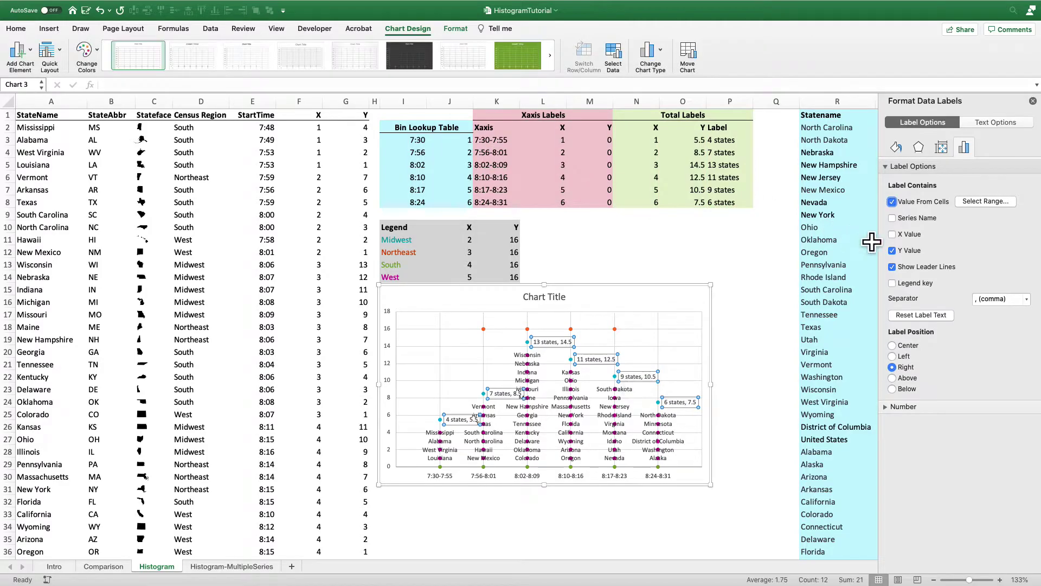
click(894, 250)
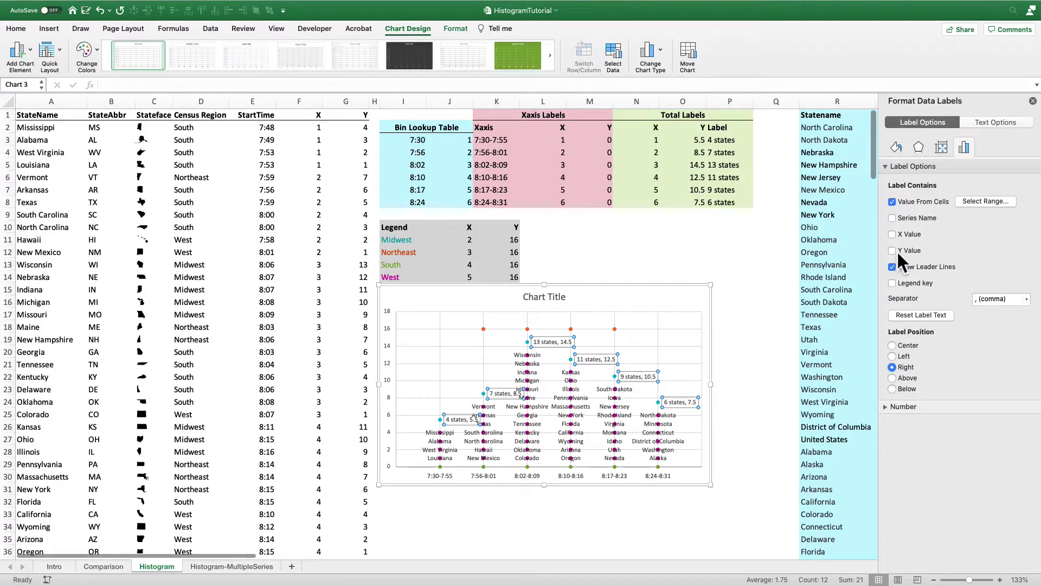
click(893, 346)
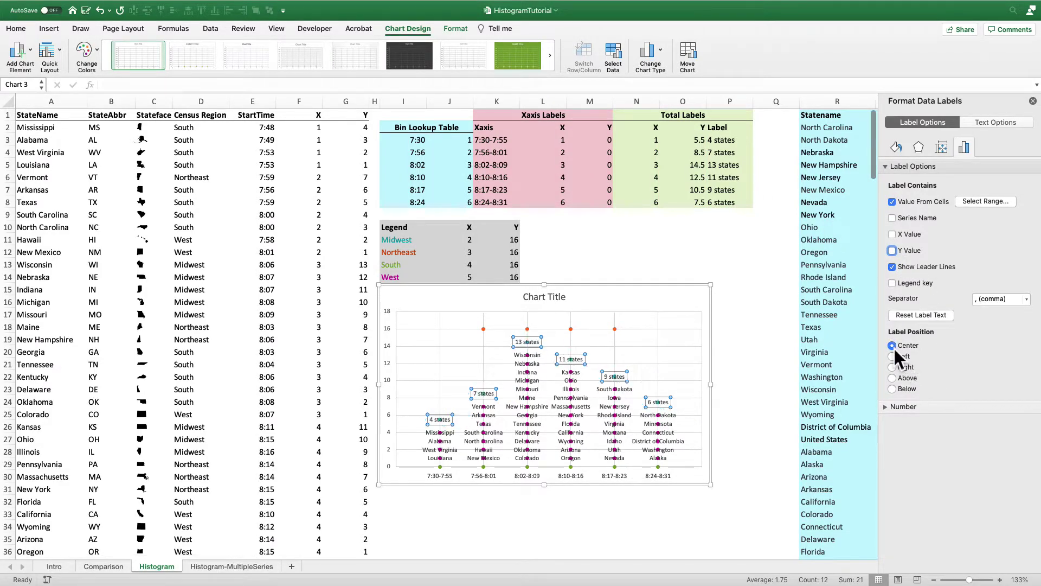
Label the region series points Midwest through West from cells I11:I14, hiding the 16 values
click(575, 335)
right_click(575, 335)
click(601, 404)
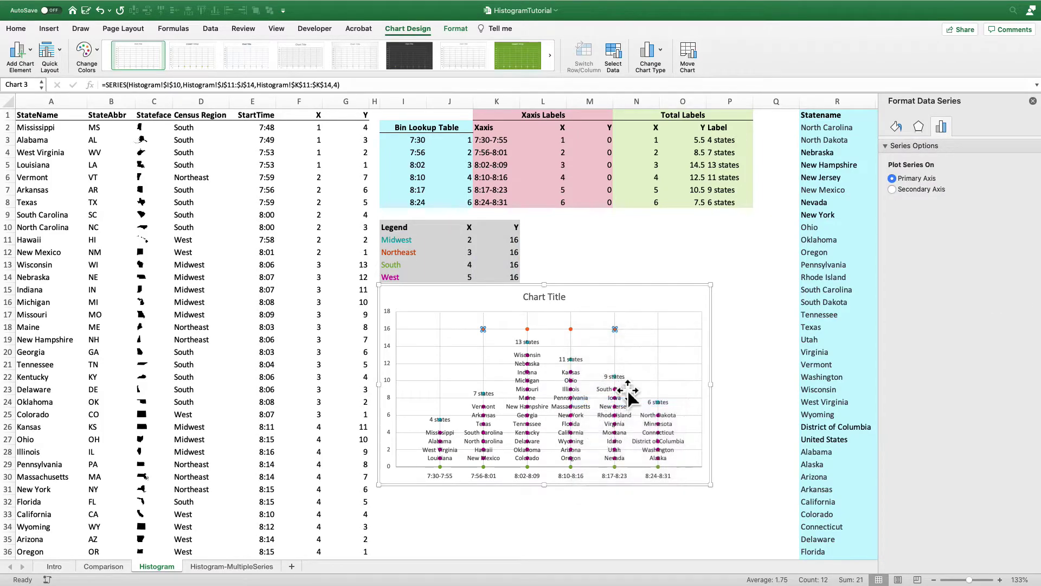
click(623, 328)
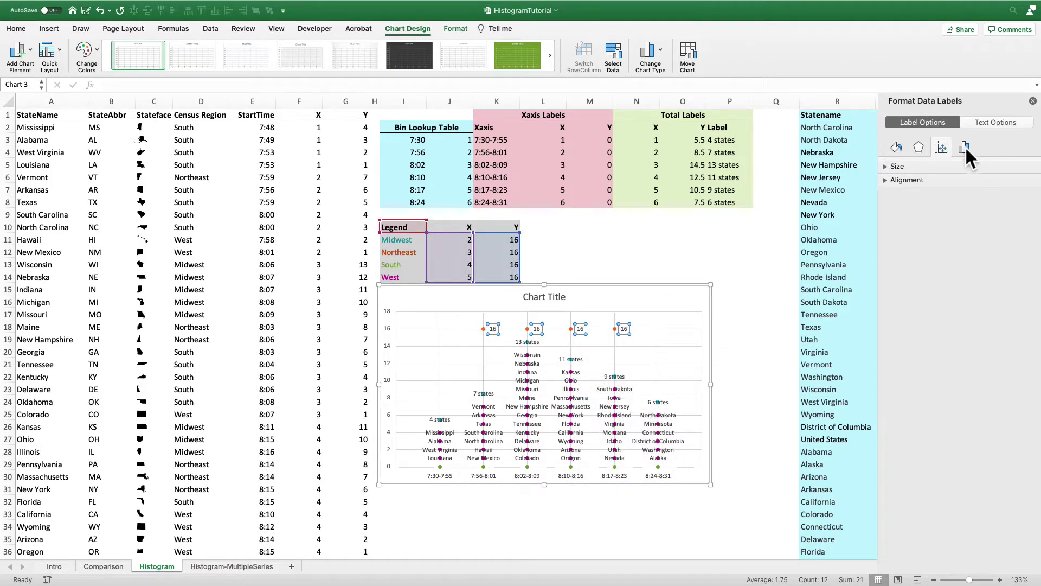
click(964, 147)
click(913, 202)
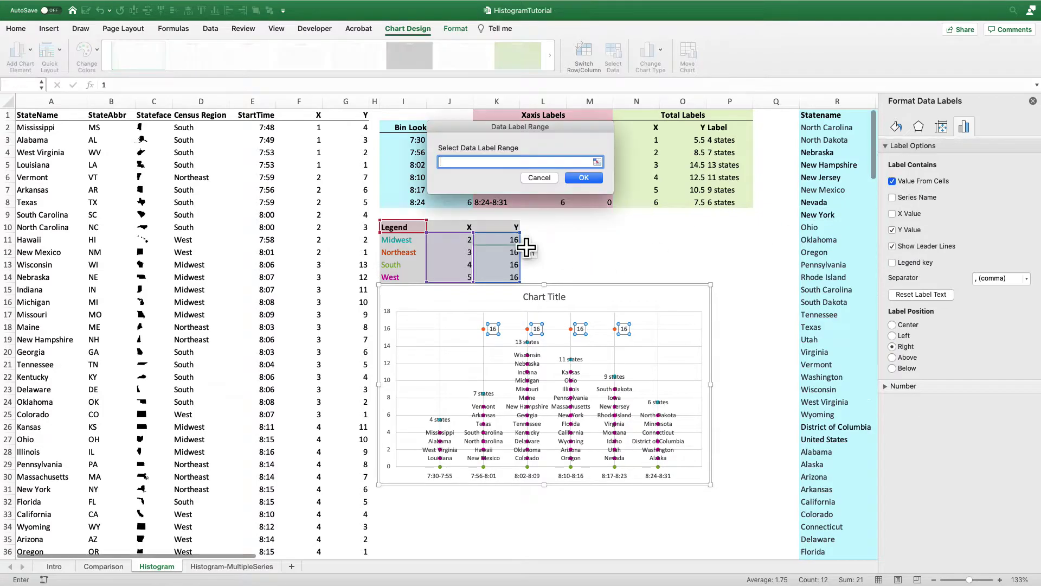
drag(395, 240, 415, 289)
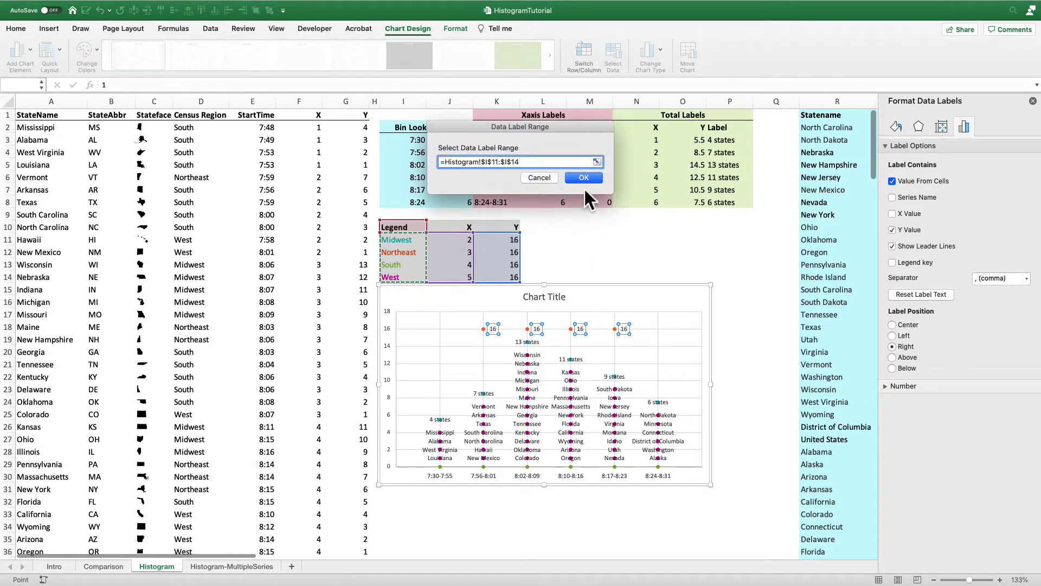
click(583, 178)
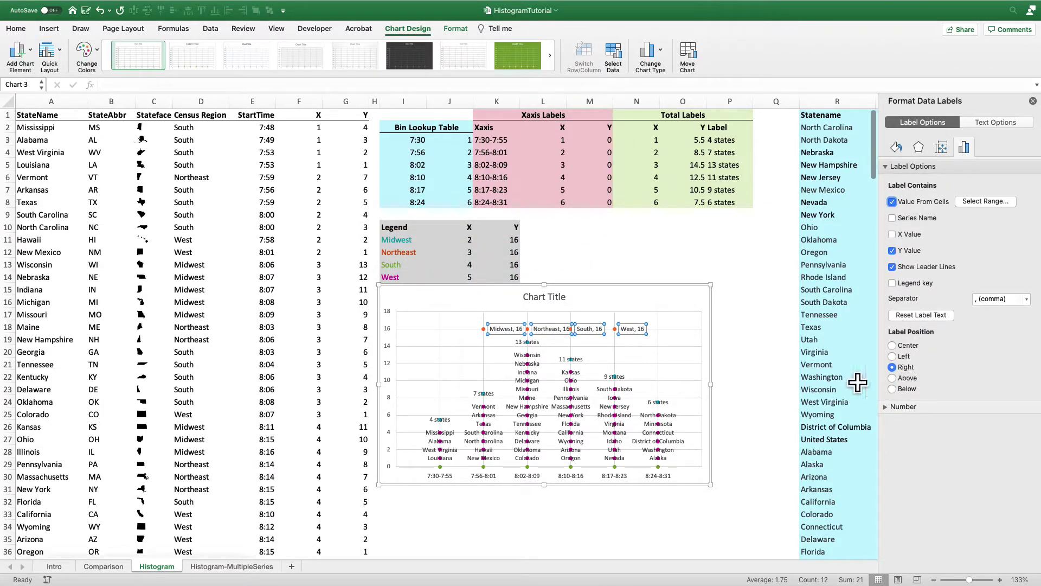
click(892, 250)
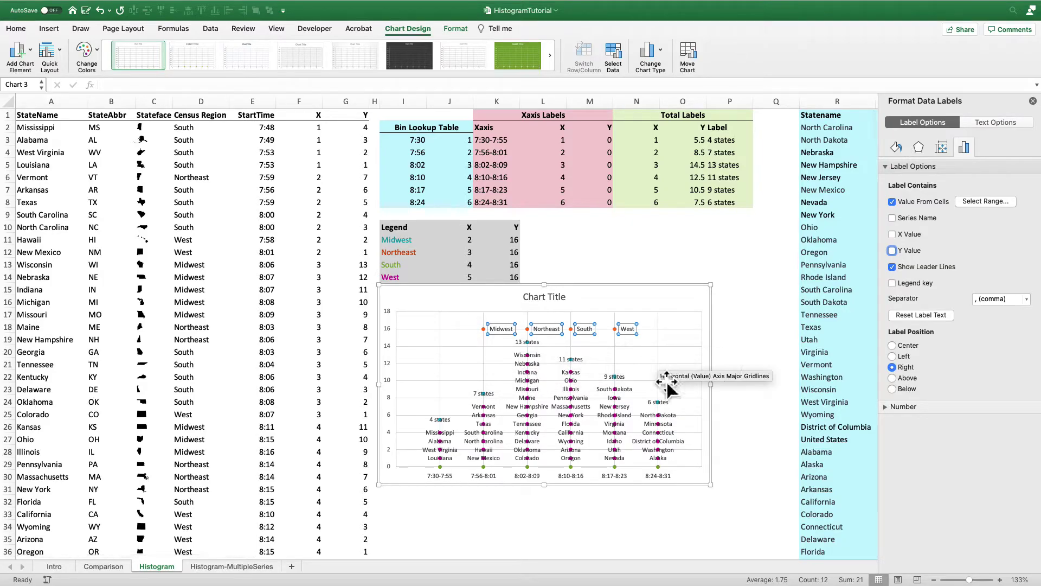
Set markers to None for the Xaxis Labels, StartTime and Total Labels series
click(668, 298)
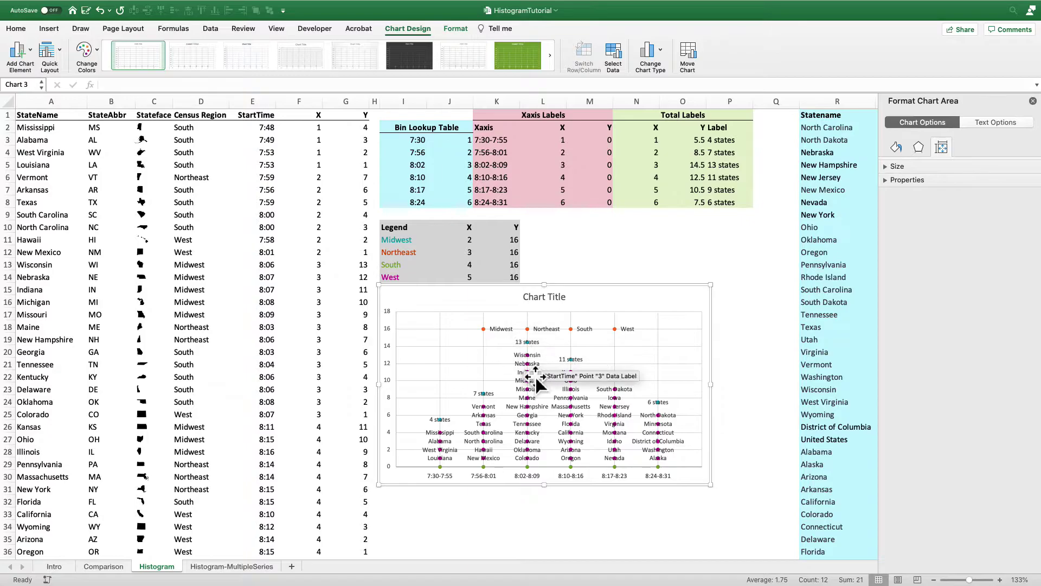
click(460, 28)
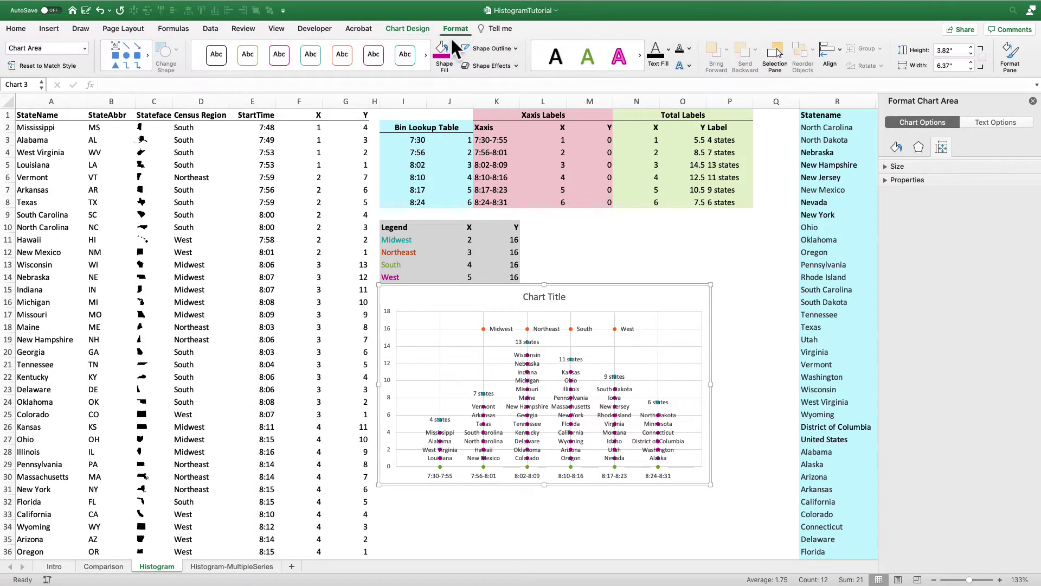
click(85, 48)
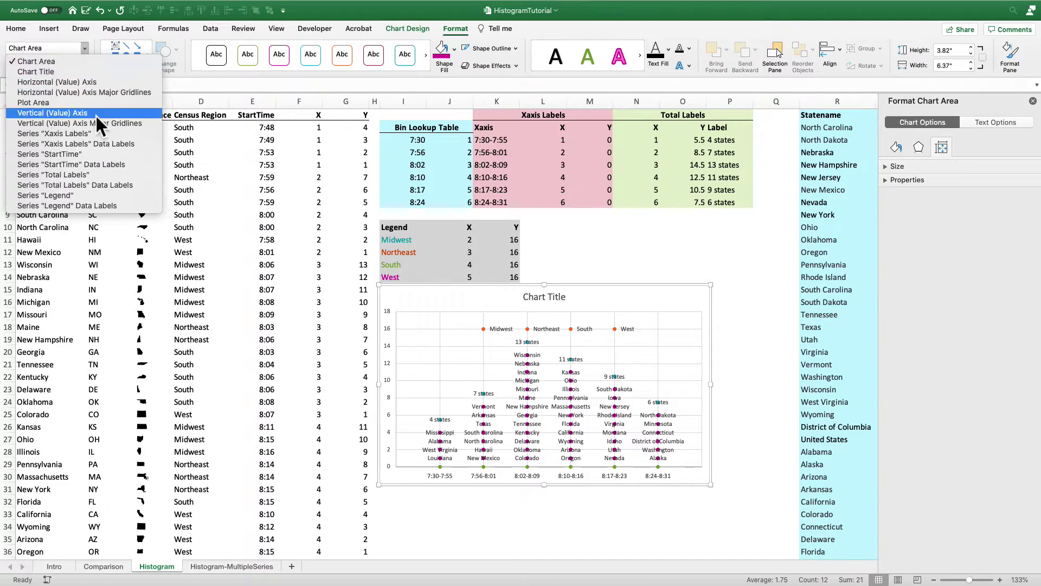
click(96, 133)
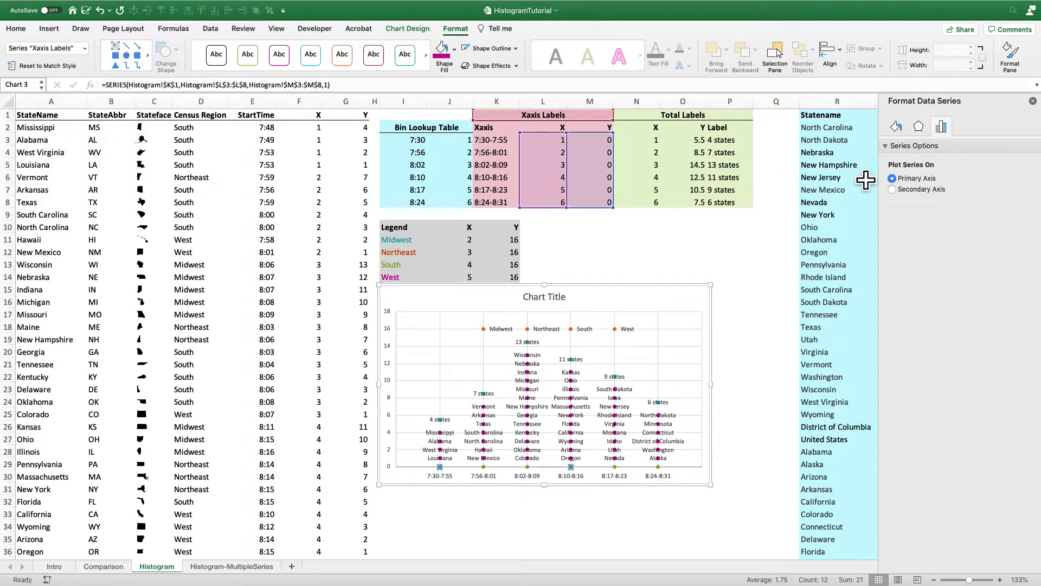
click(900, 126)
click(930, 150)
click(894, 194)
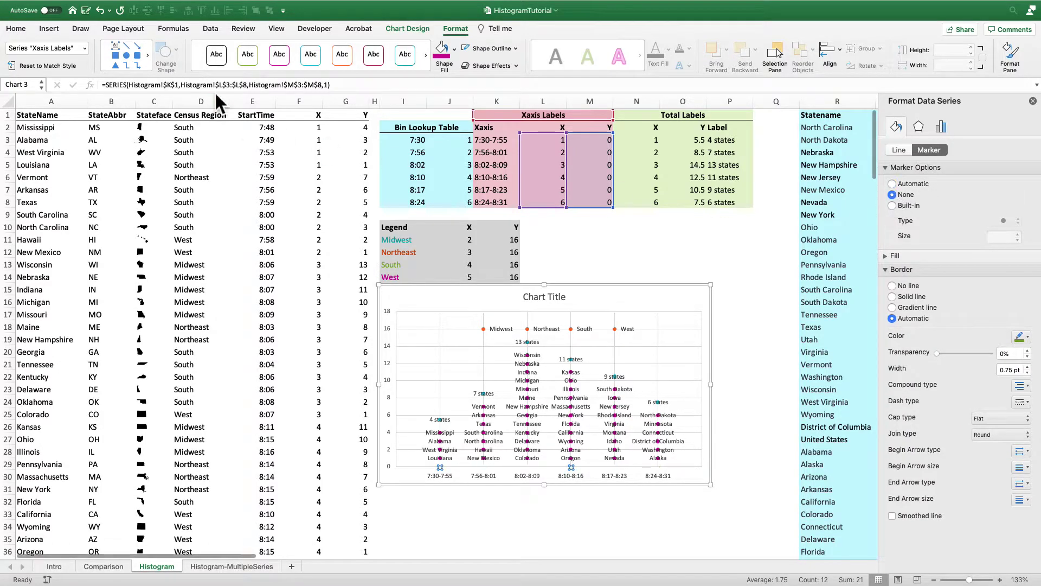
click(84, 49)
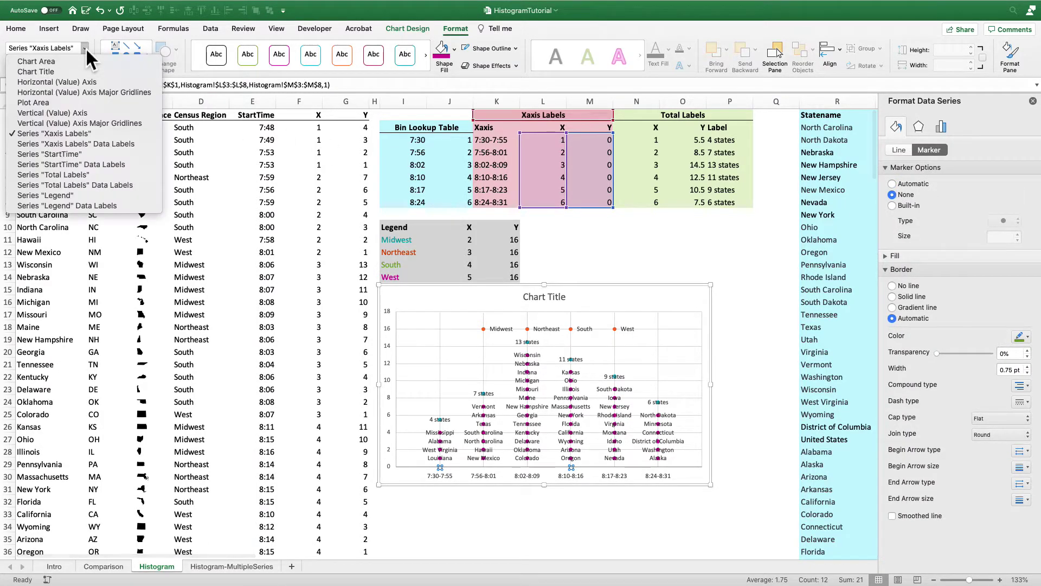
click(80, 155)
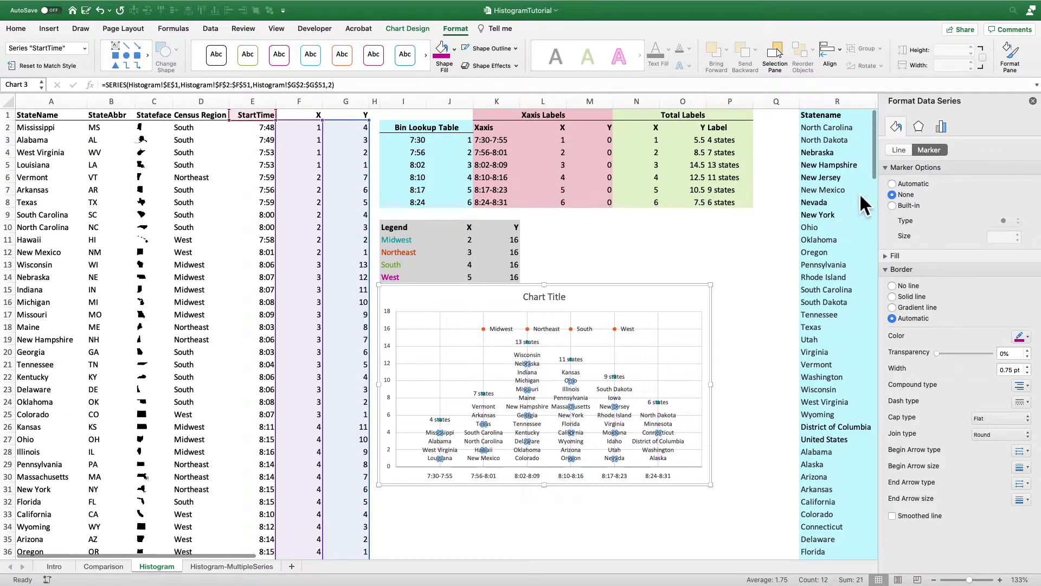
click(85, 48)
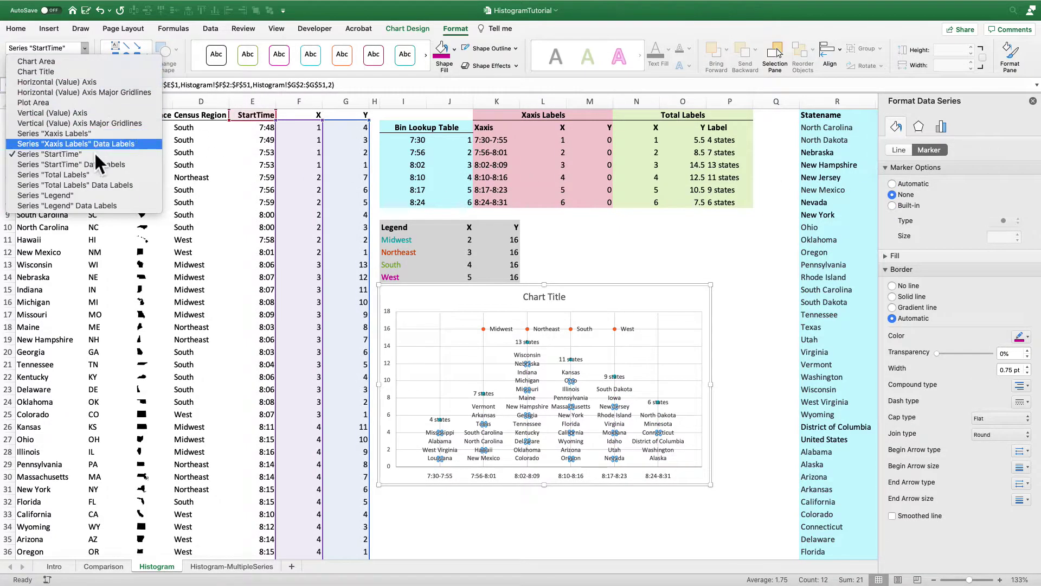
click(98, 174)
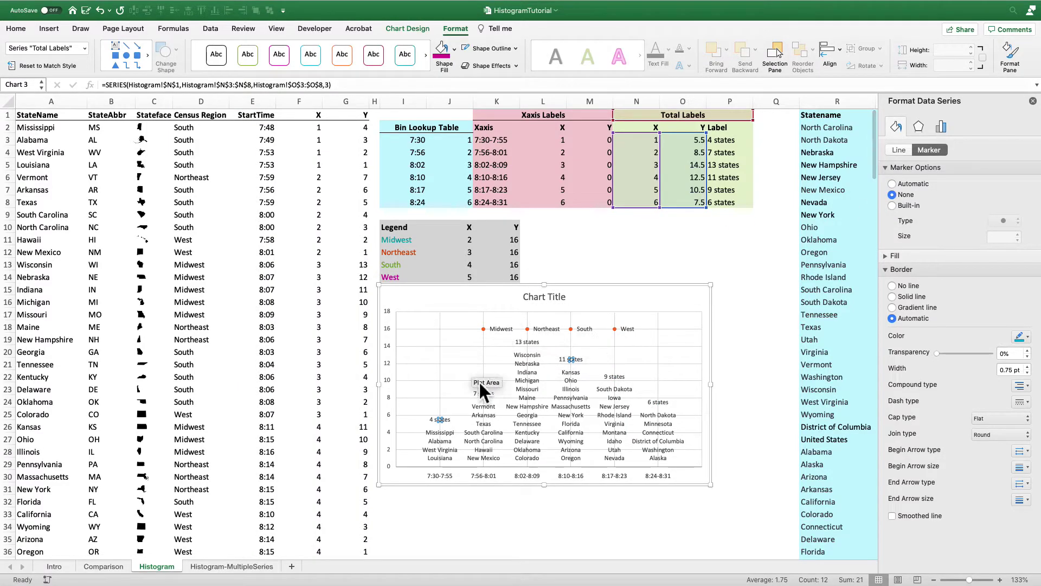
click(498, 311)
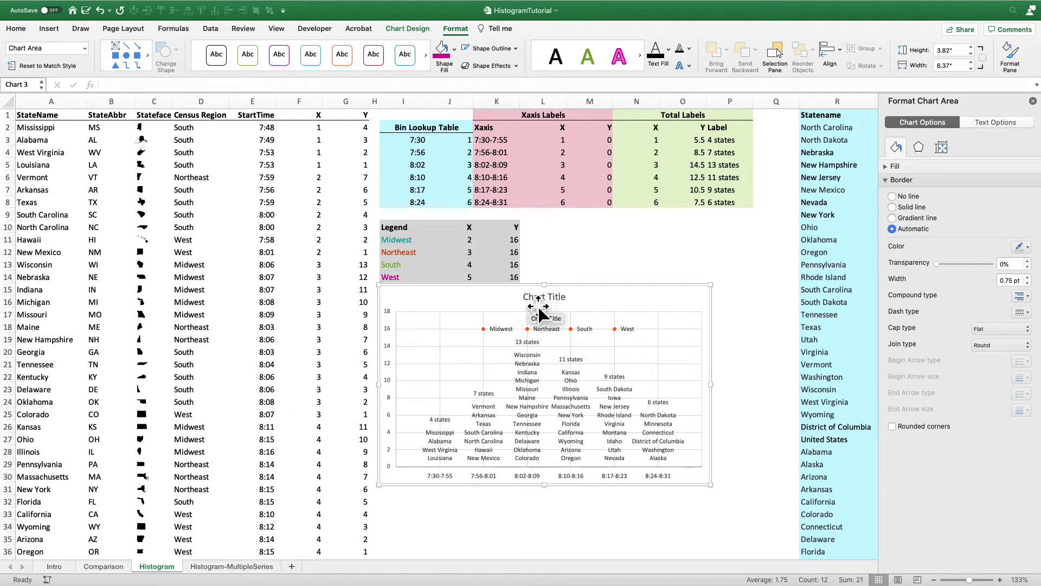
Set the vertical value axis bounds to minimum 0 and maximum 16.5
click(388, 330)
click(964, 149)
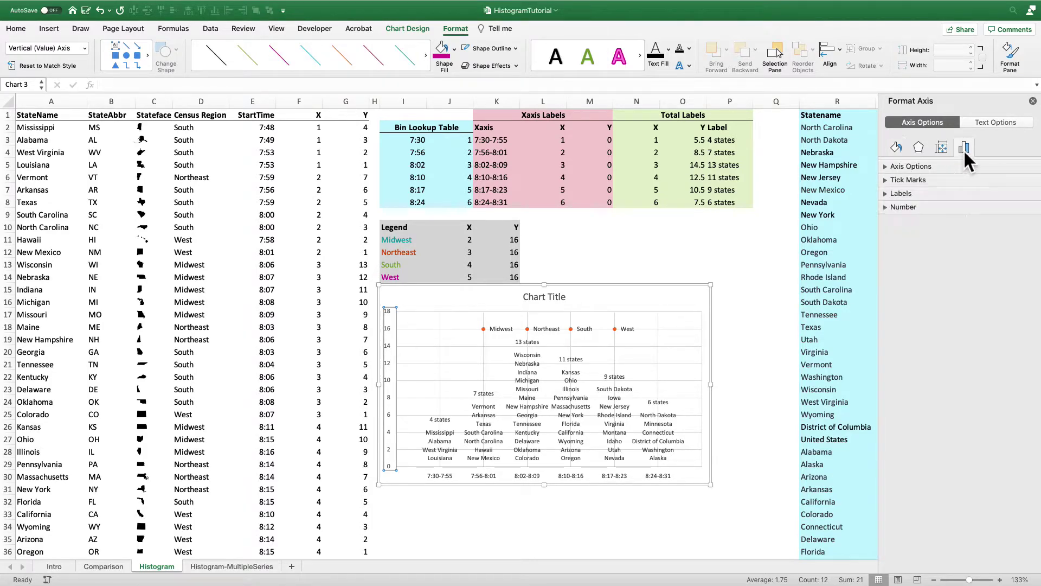
click(960, 169)
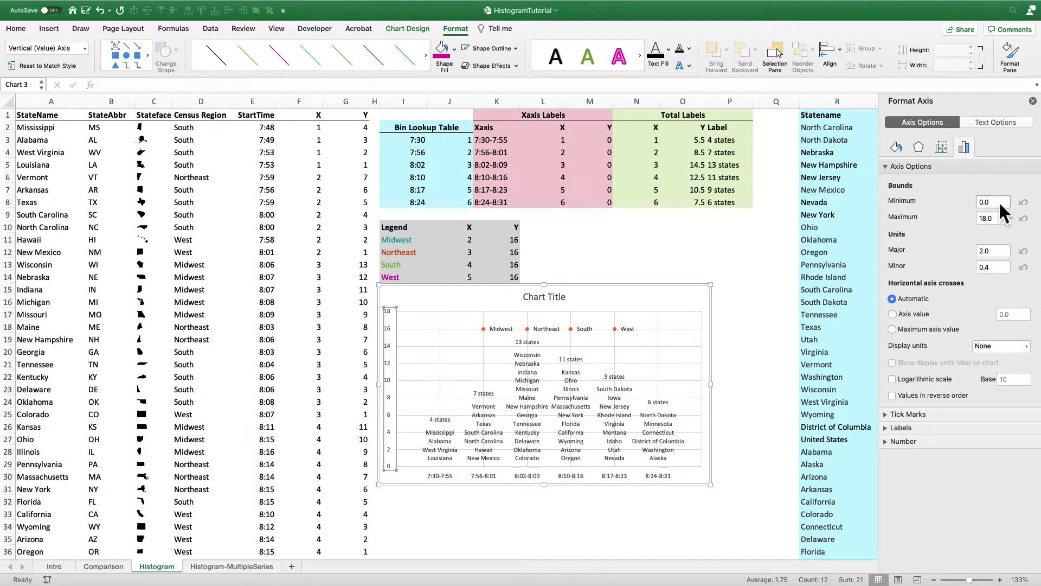
key(Tab)
text(16.5)
key(Return)
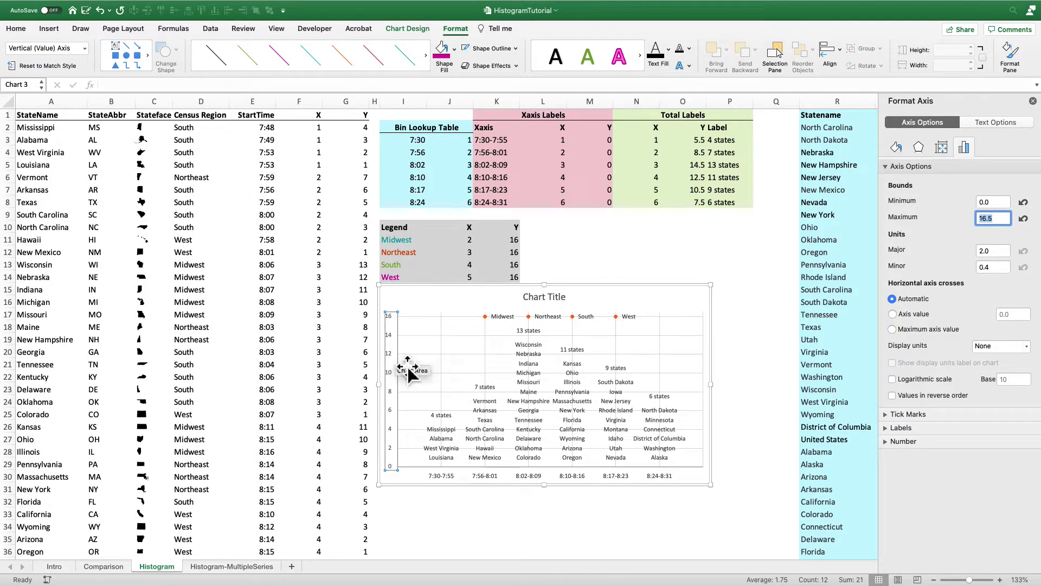
Delete the chart's gridlines and the vertical value axis
click(411, 338)
click(389, 336)
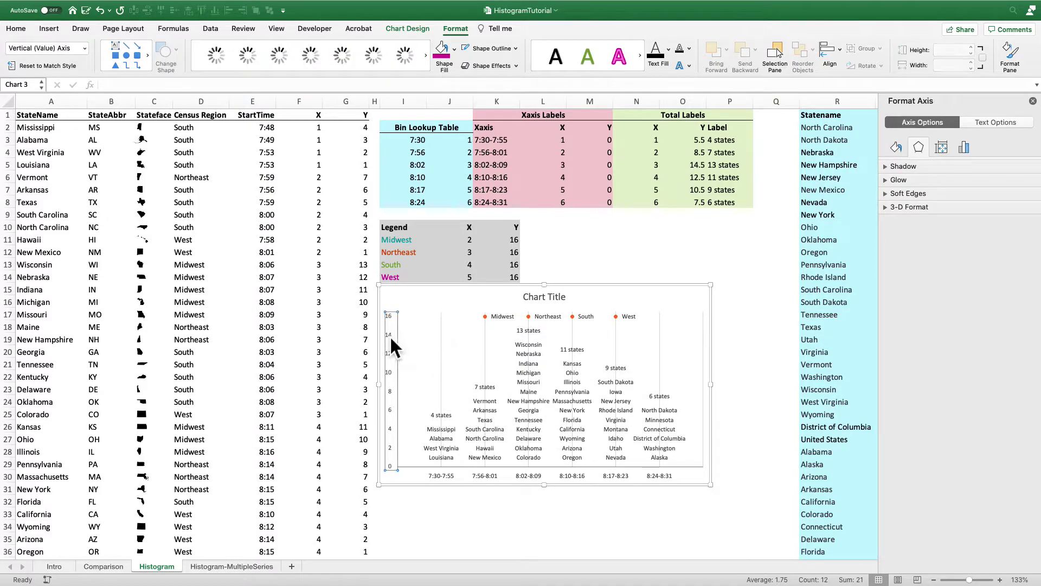
click(443, 347)
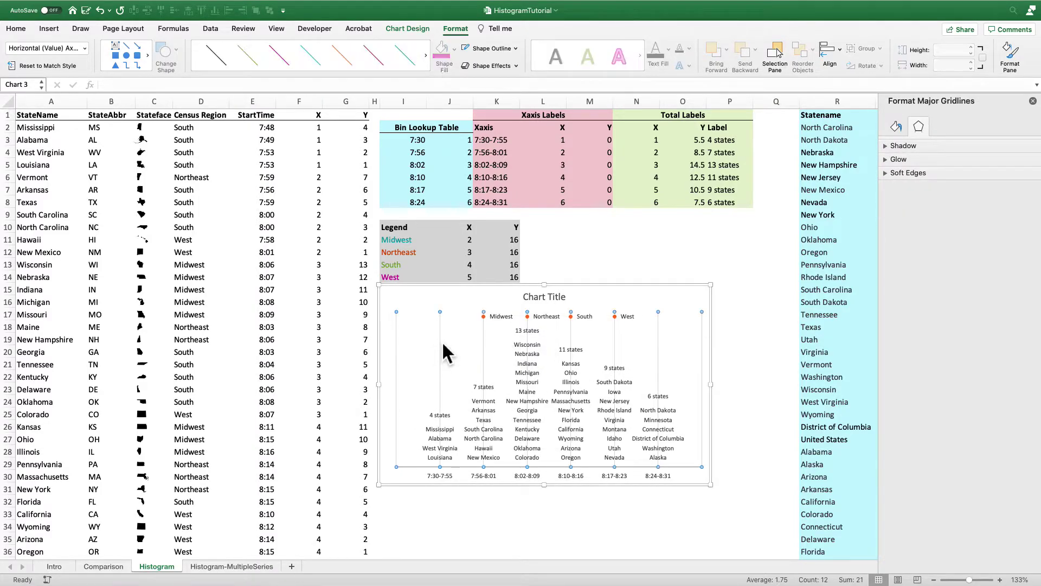
click(443, 351)
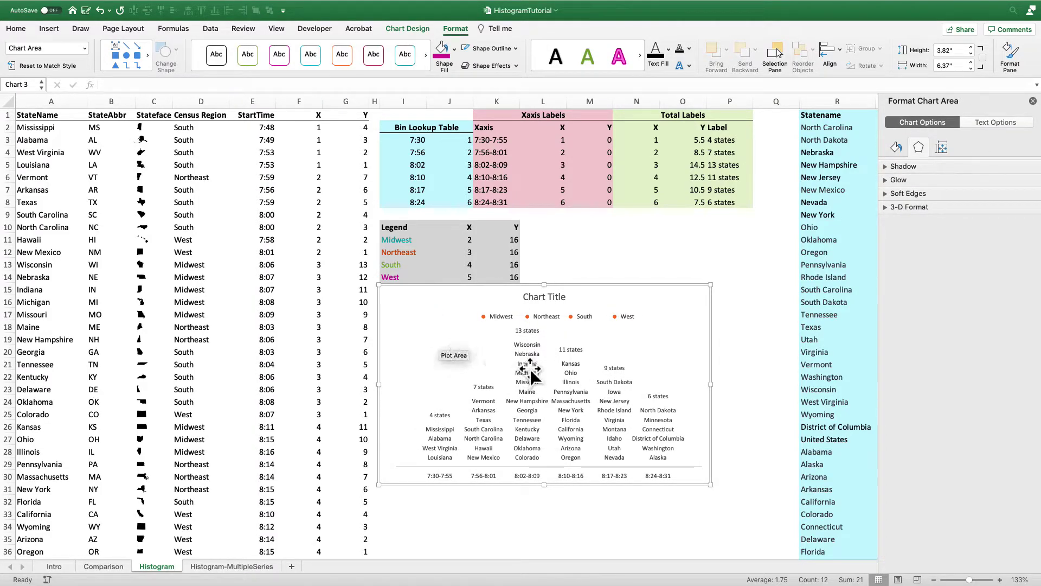
Format the 'N states' total labels as bold 11 pt text
click(483, 386)
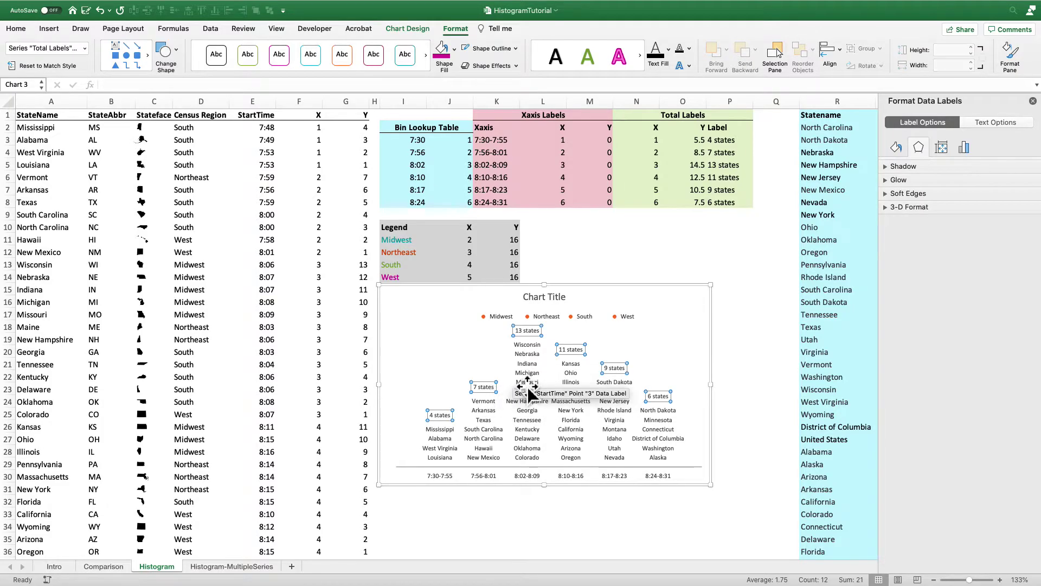
click(17, 29)
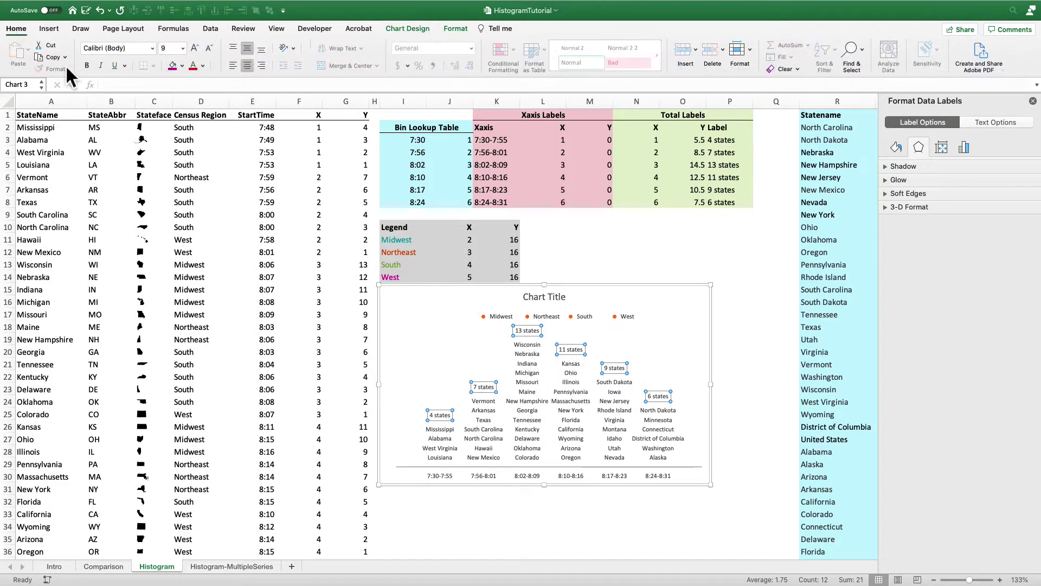
click(86, 67)
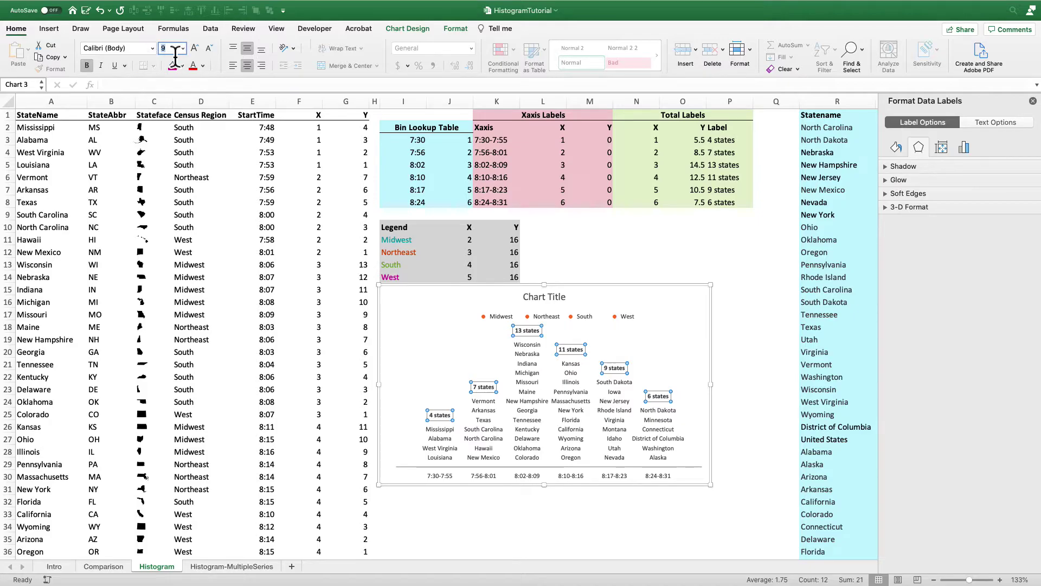
click(164, 47)
text(11)
key(Return)
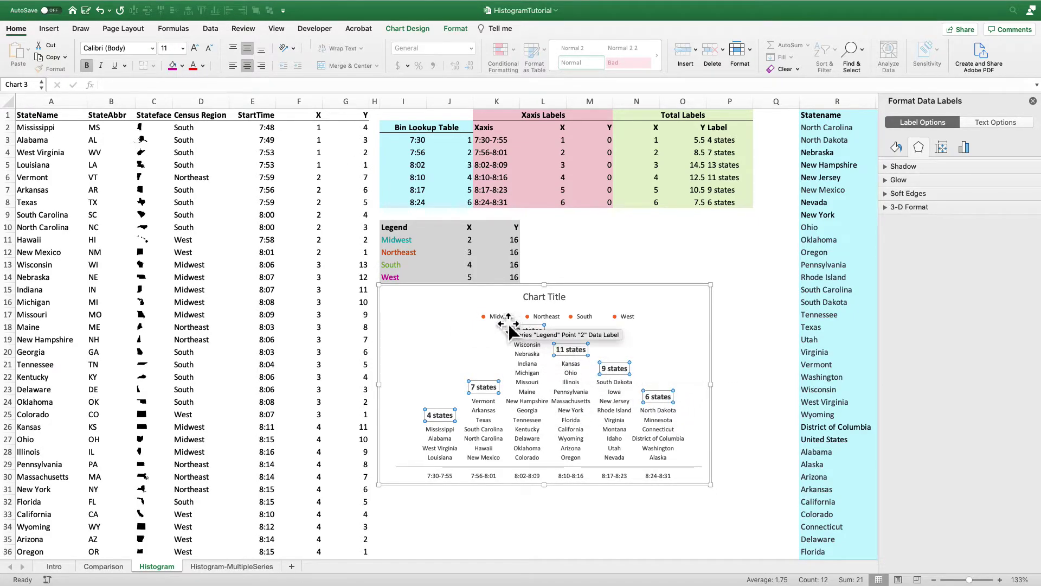
click(613, 295)
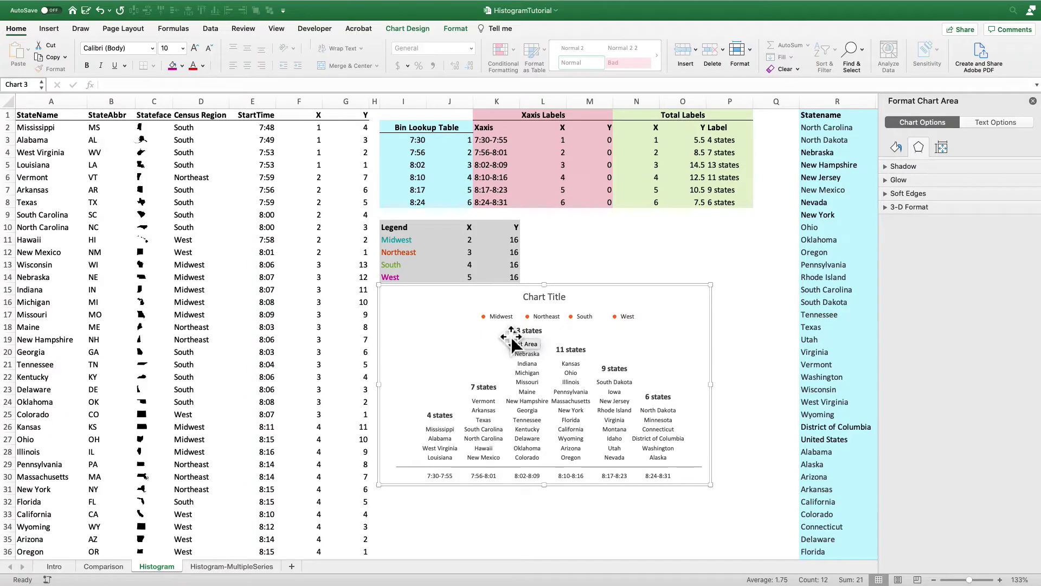
Give the Legend series built-in square markers of size 8 with no border
click(484, 317)
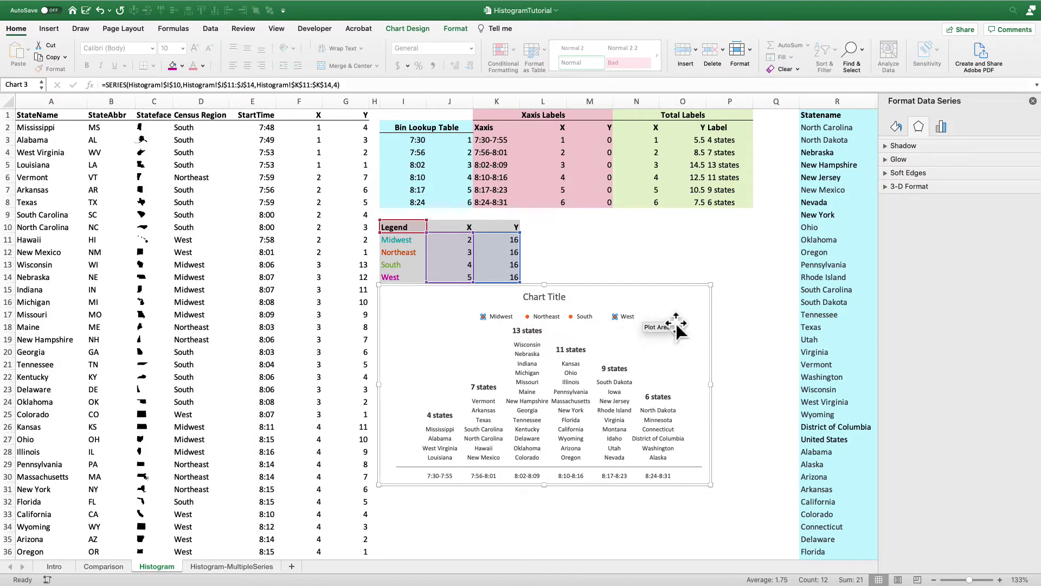
click(941, 125)
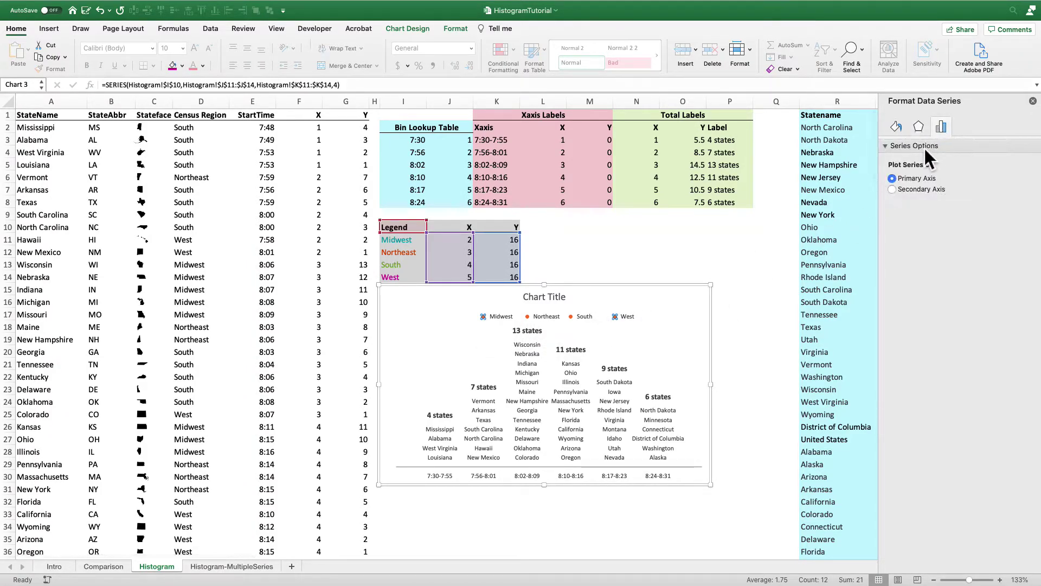
click(897, 123)
click(930, 148)
click(916, 168)
click(892, 205)
click(1013, 221)
click(1004, 157)
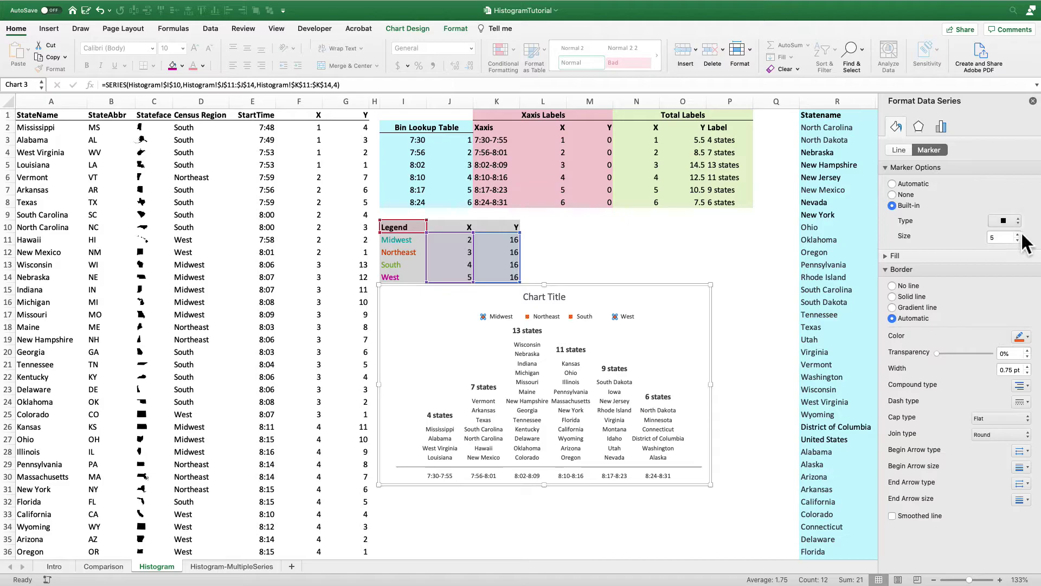
click(1022, 235)
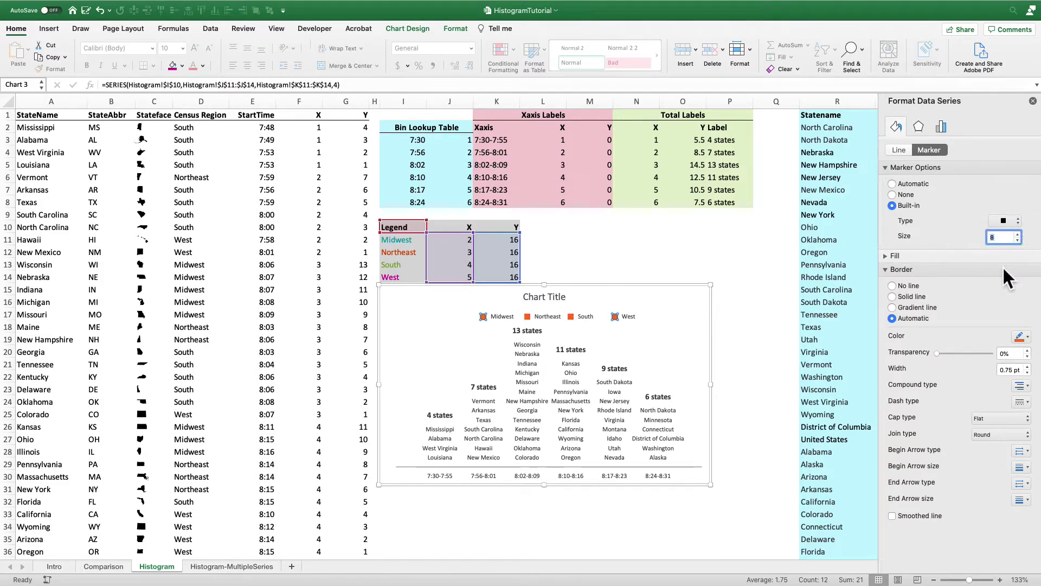
click(893, 286)
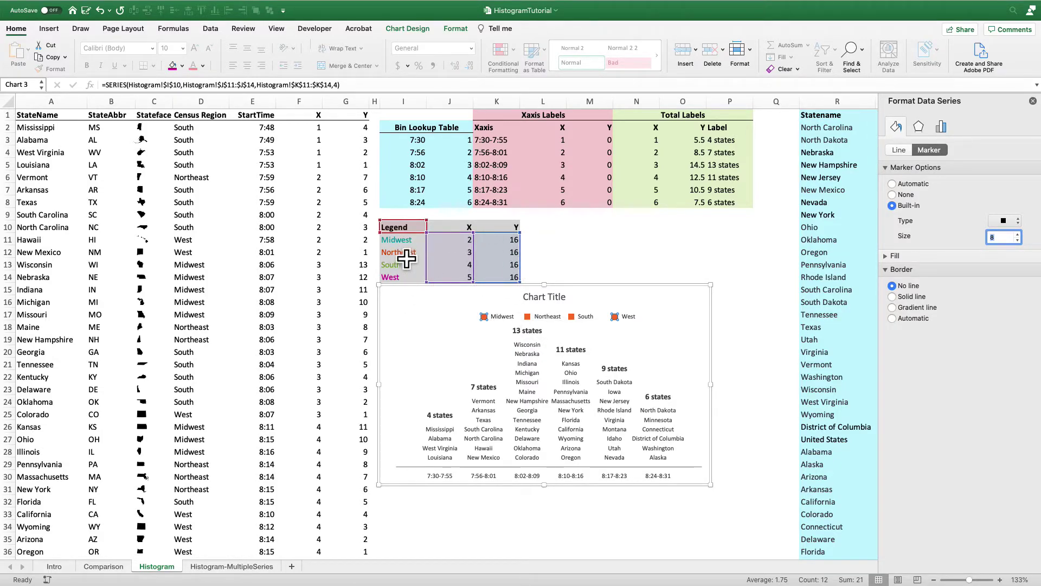
Fill the Midwest marker teal, South green and West magenta
click(486, 318)
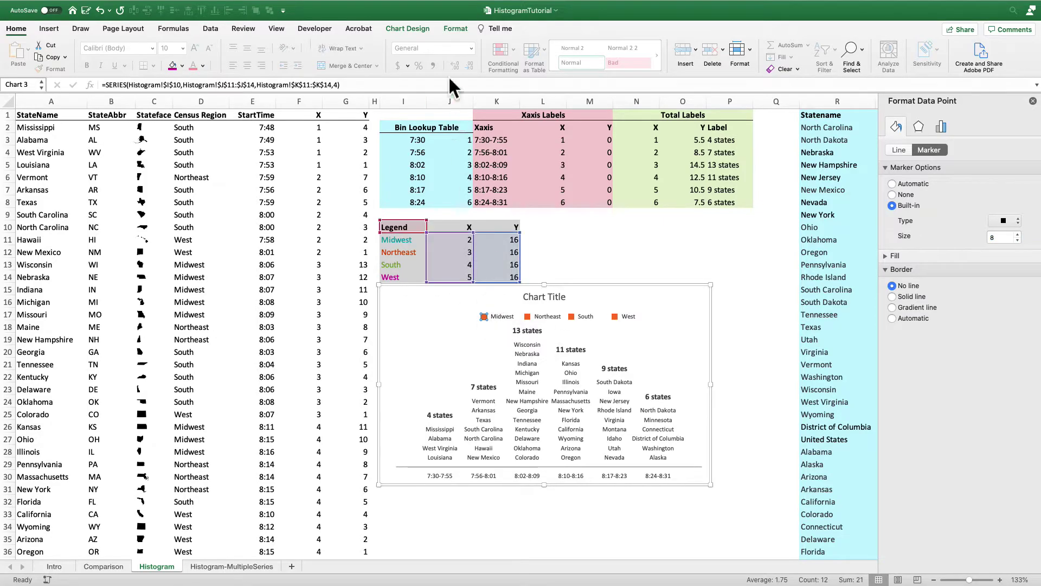
click(460, 32)
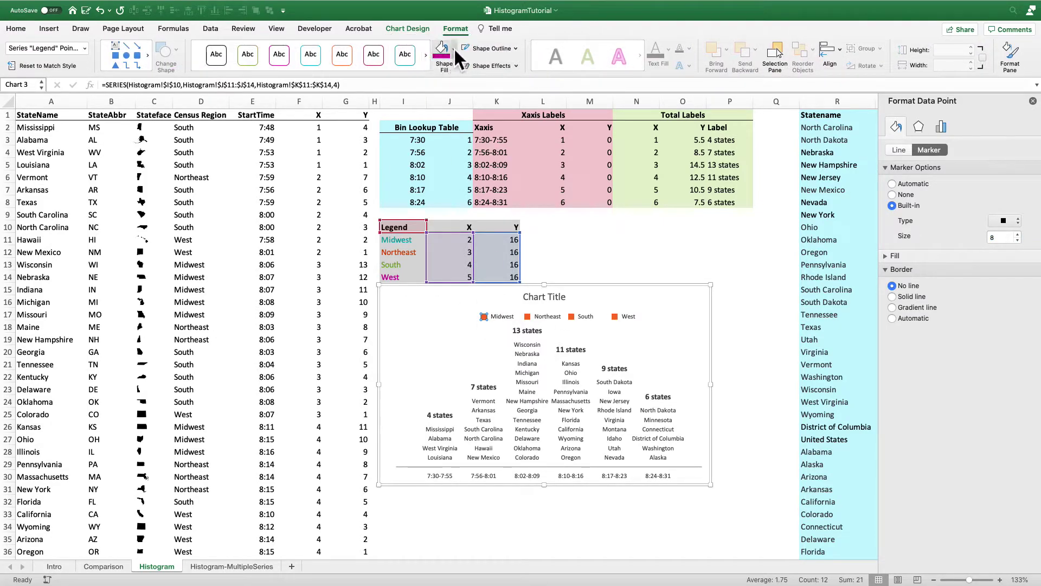
click(454, 47)
click(501, 114)
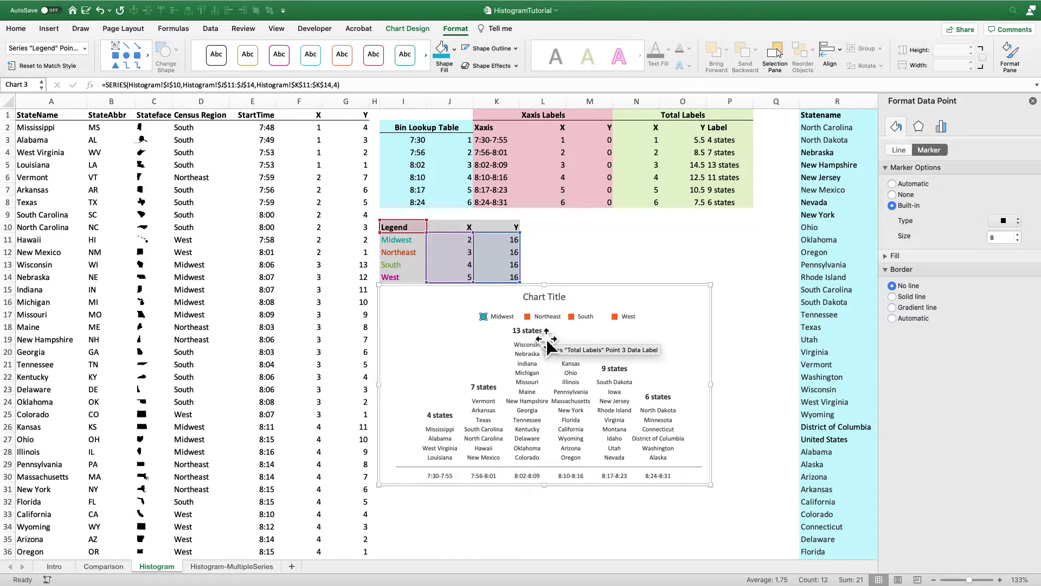
click(572, 316)
click(455, 49)
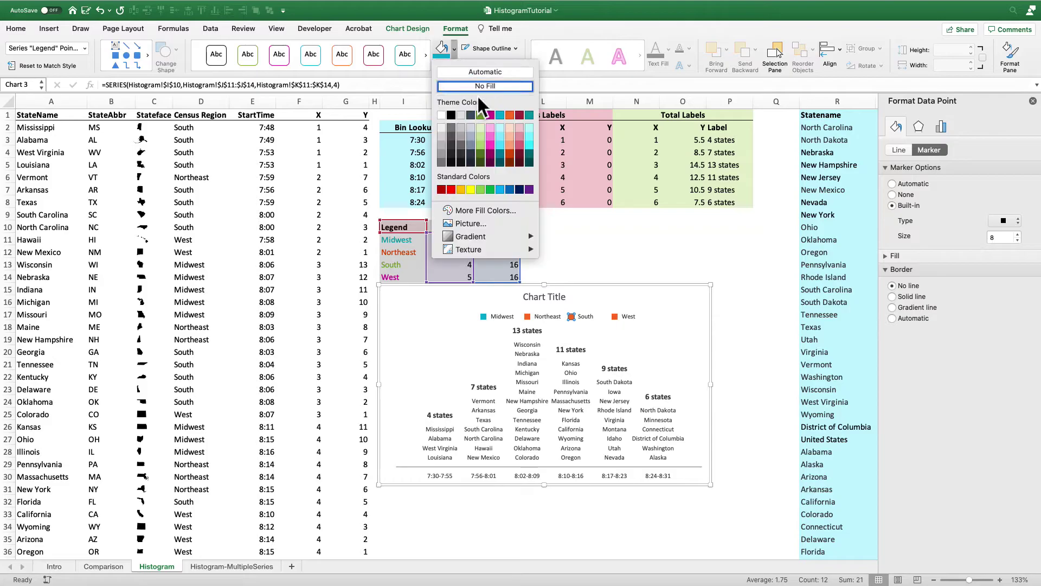
click(484, 114)
click(616, 316)
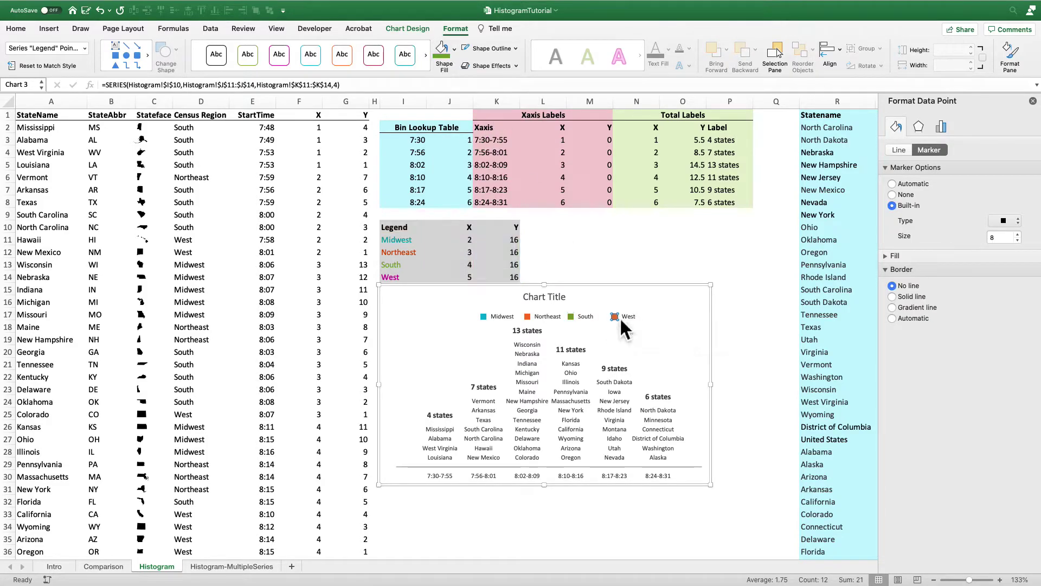
click(455, 49)
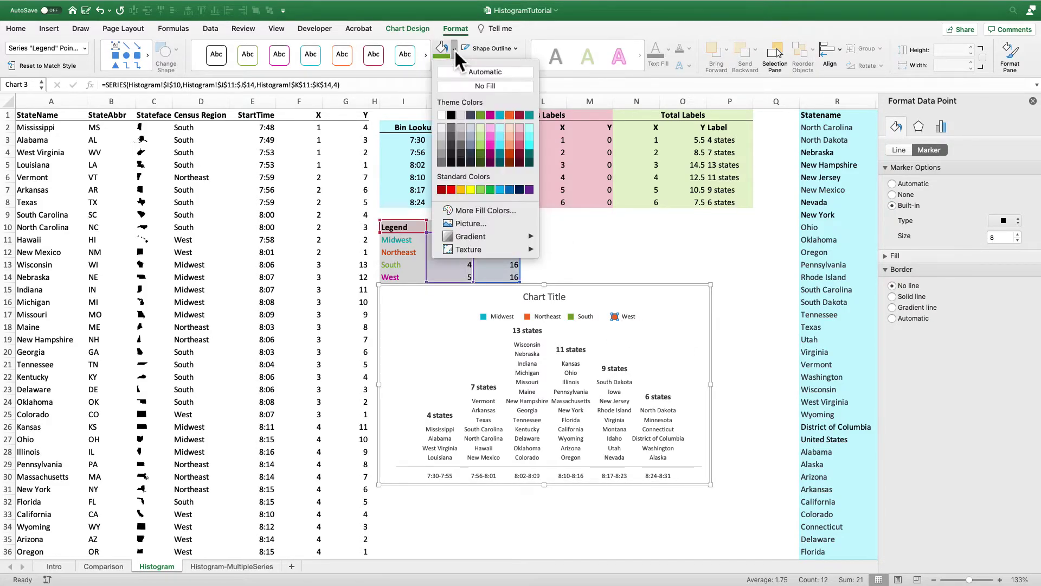
click(490, 114)
Colour the Louisiana, West Virginia, Alabama and Mississippi state labels green
click(660, 294)
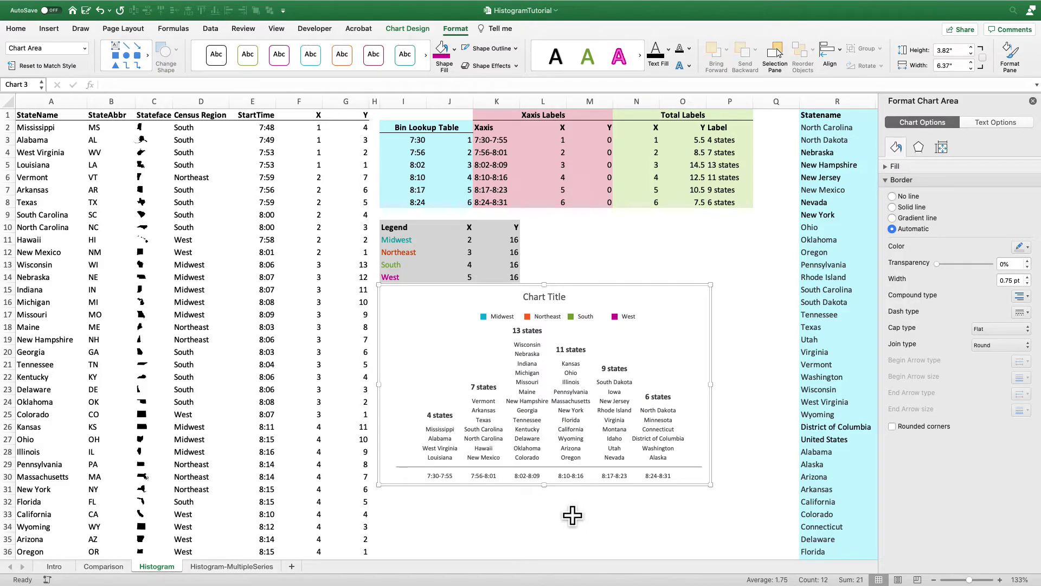
click(455, 467)
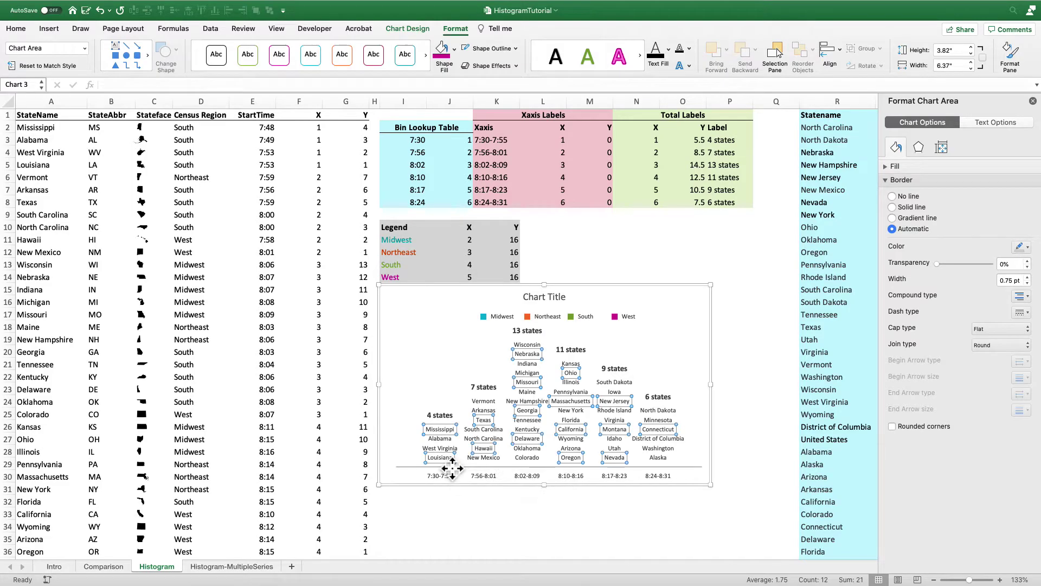
click(455, 467)
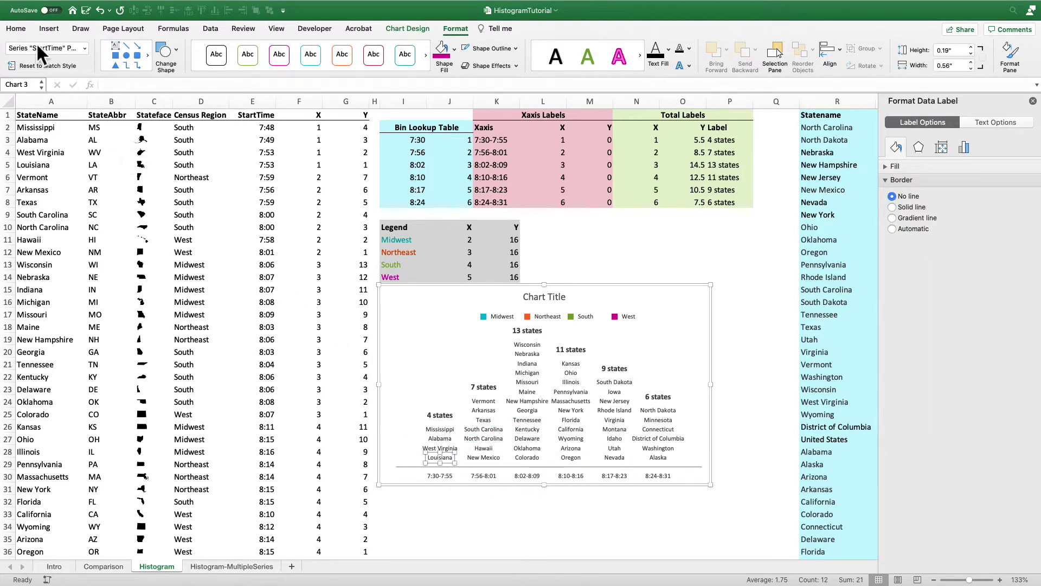
click(20, 29)
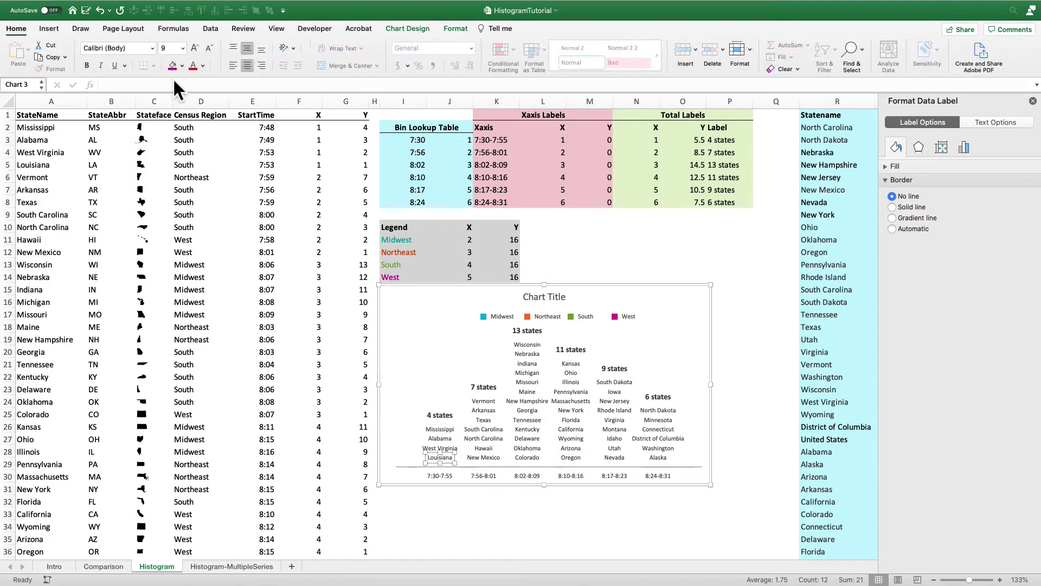
click(204, 64)
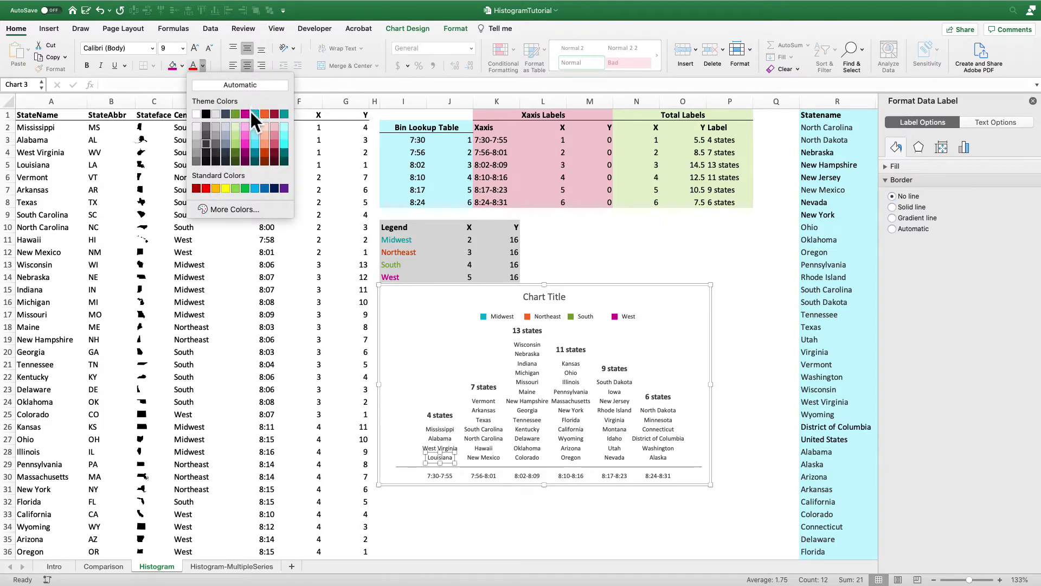
click(236, 114)
click(440, 448)
click(440, 438)
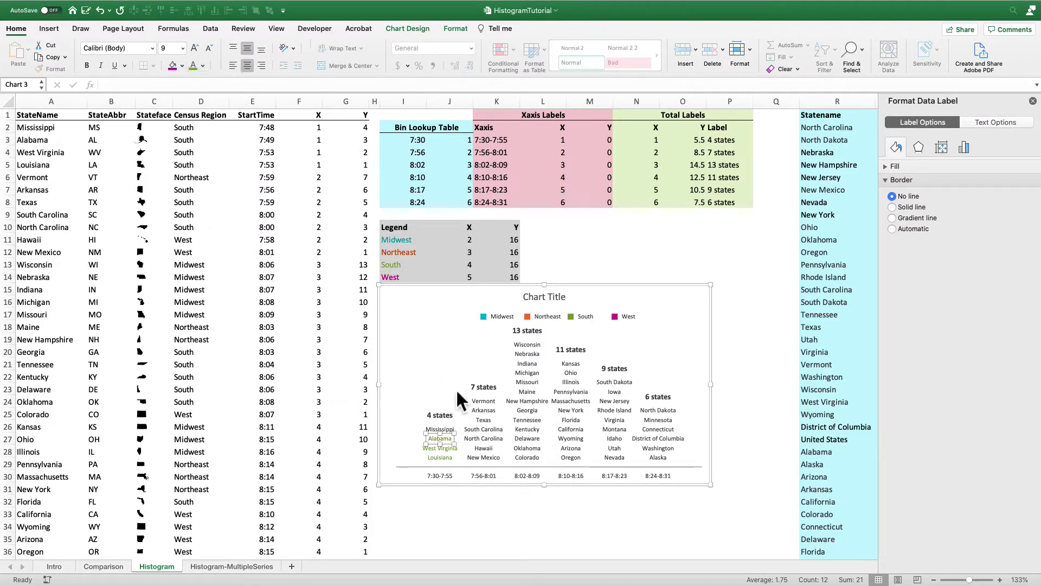
click(440, 429)
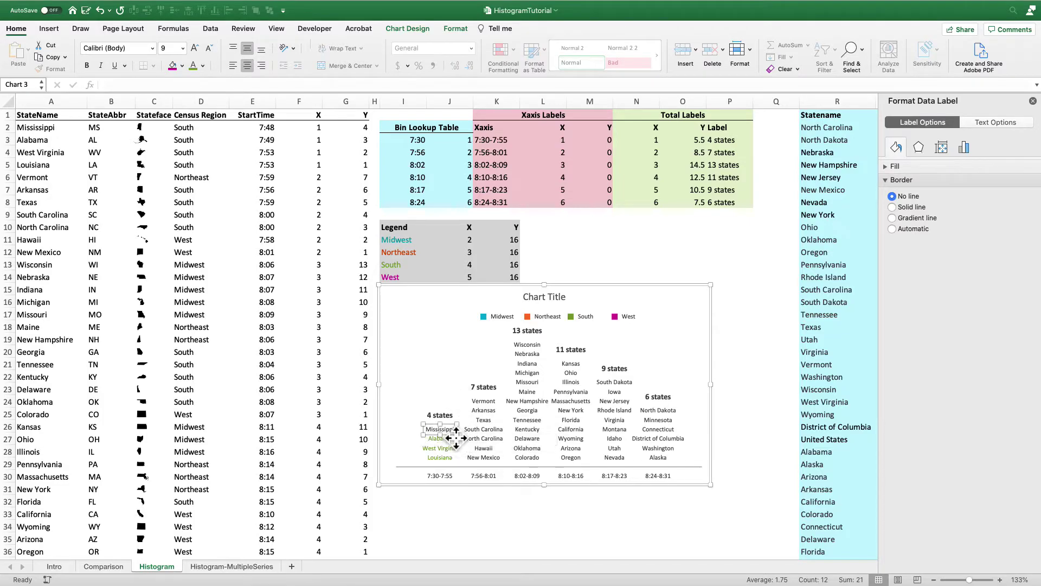
click(196, 70)
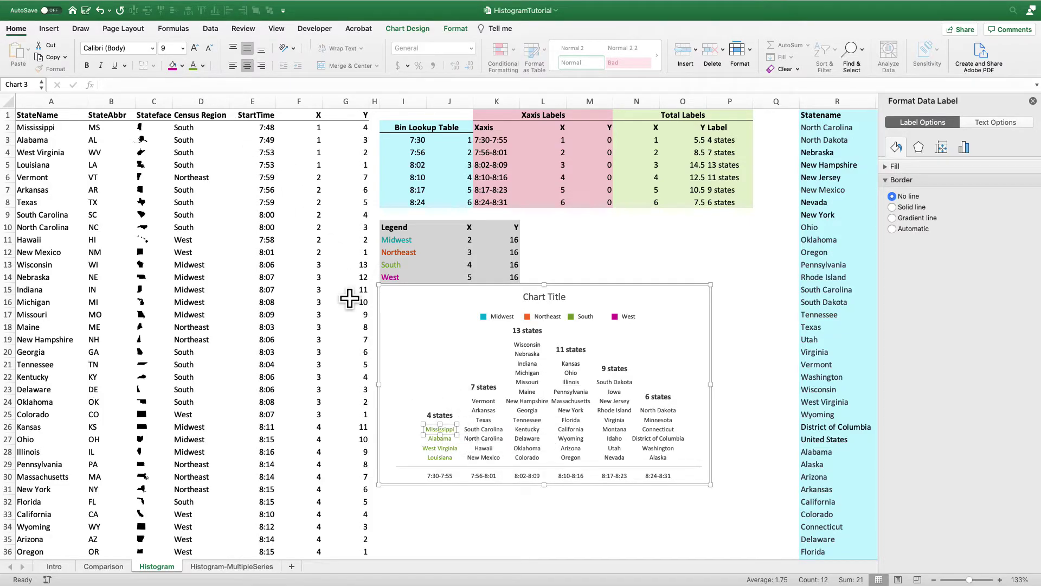
click(558, 254)
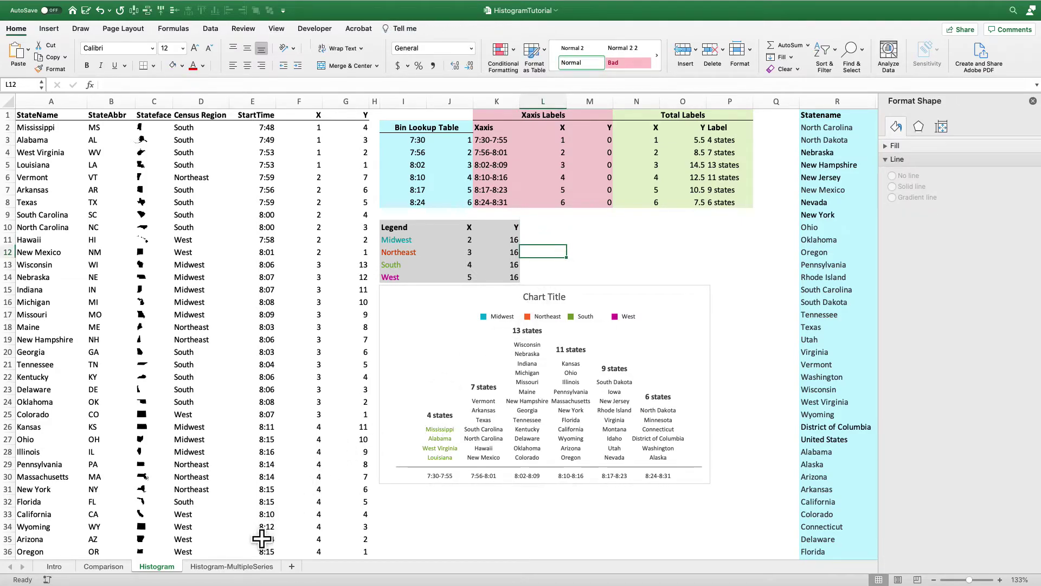
click(230, 566)
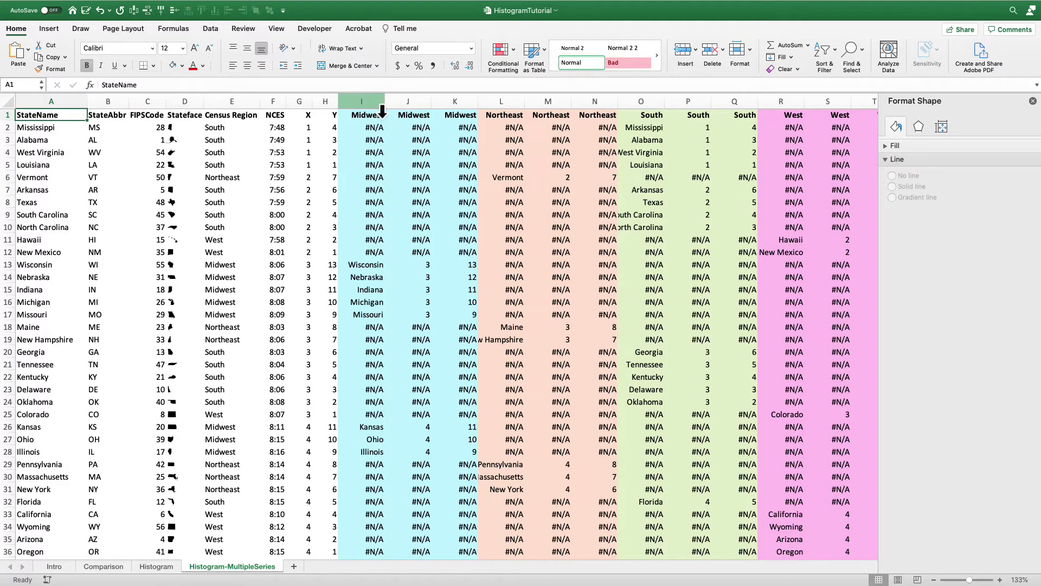
drag(382, 111, 804, 104)
scroll(688, 163, right, 2)
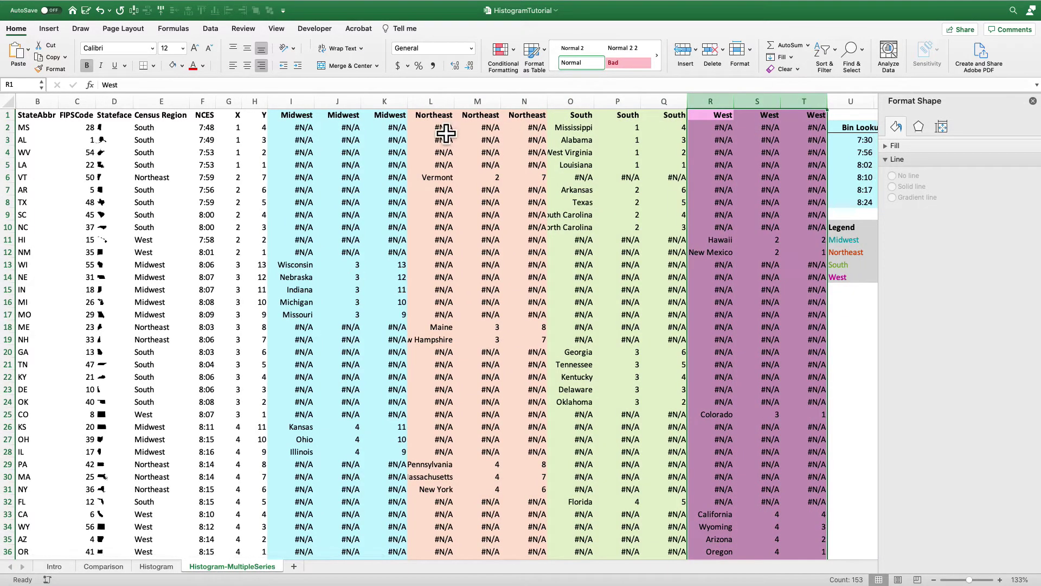
click(314, 119)
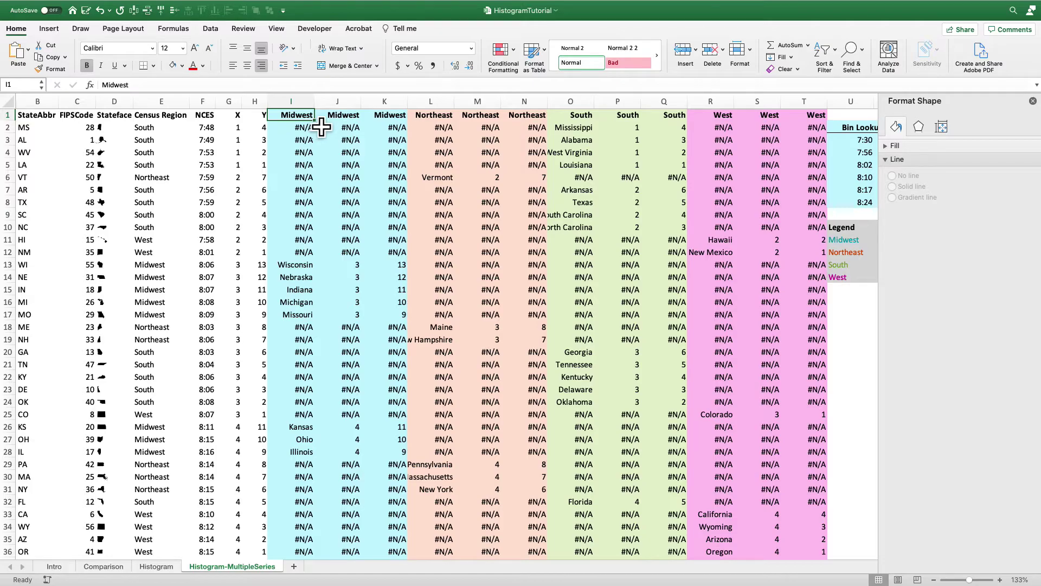
click(304, 129)
click(187, 86)
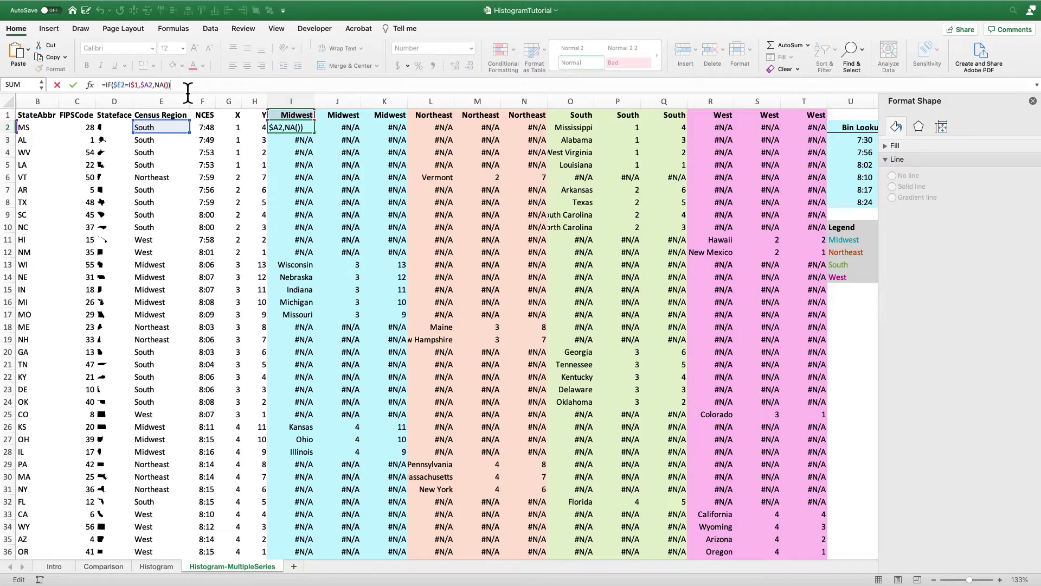
key(Return)
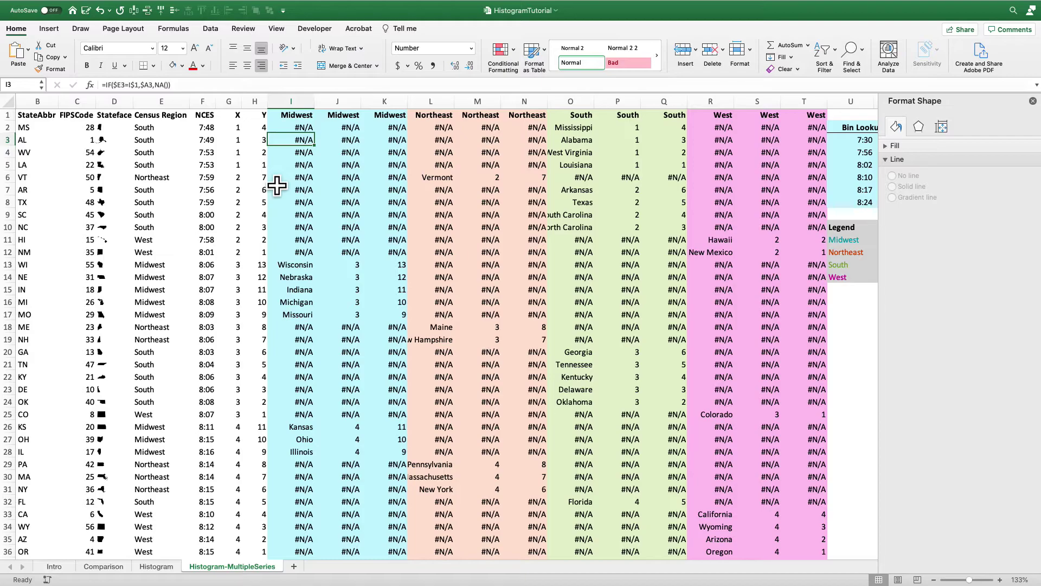
scroll(340, 211, right, 10)
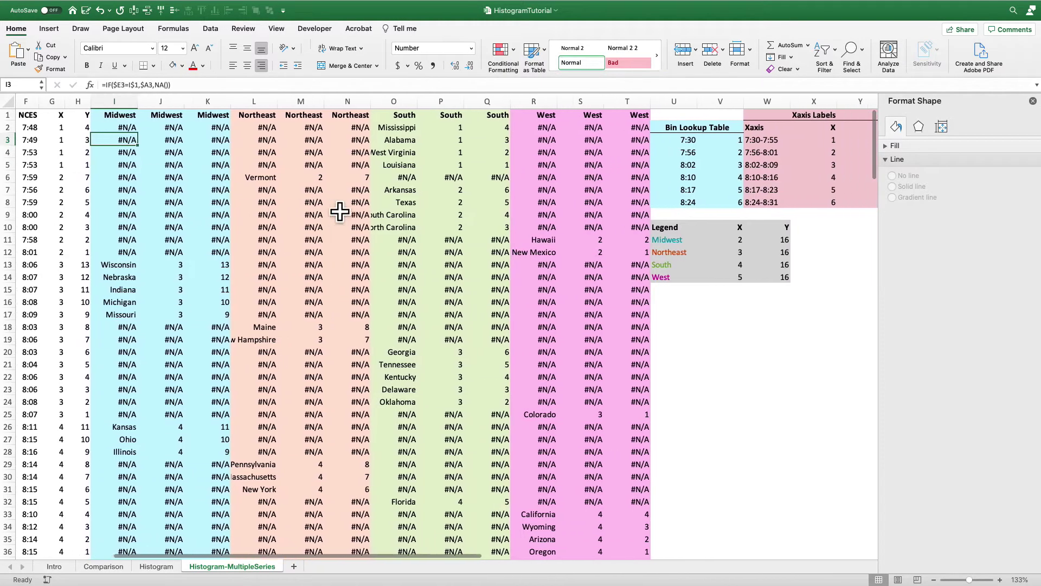
scroll(340, 212, right, 4)
scroll(340, 212, right, 6)
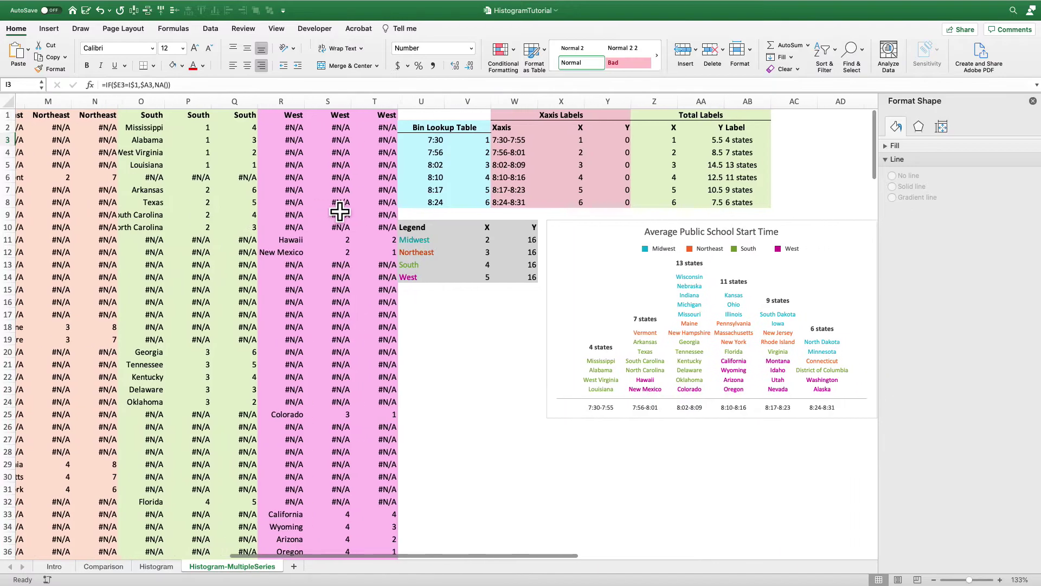
scroll(340, 212, right, 1)
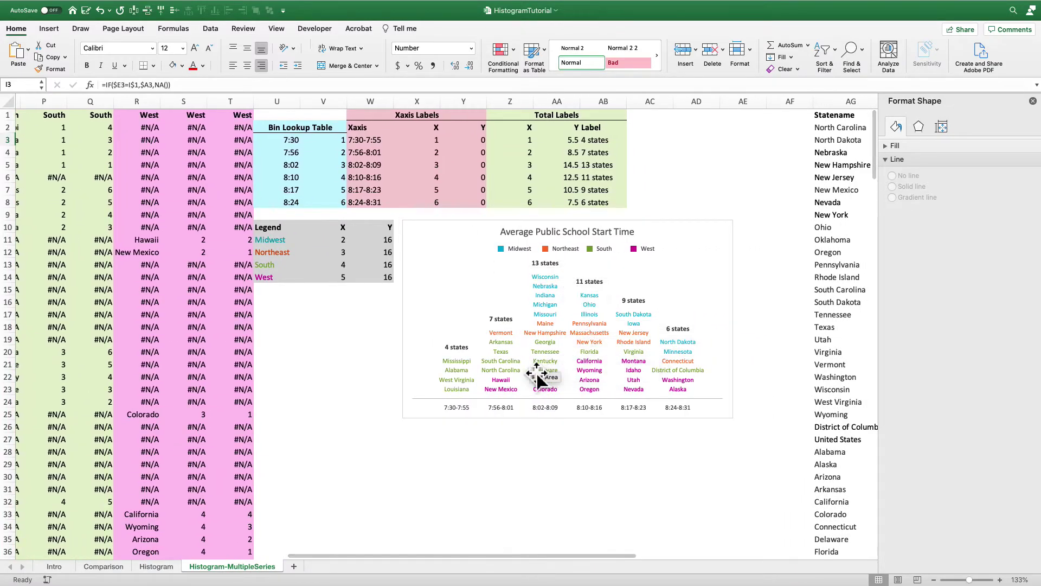
Review the South, Northeast and Midwest series in the Select Data dialog and confirm
click(518, 372)
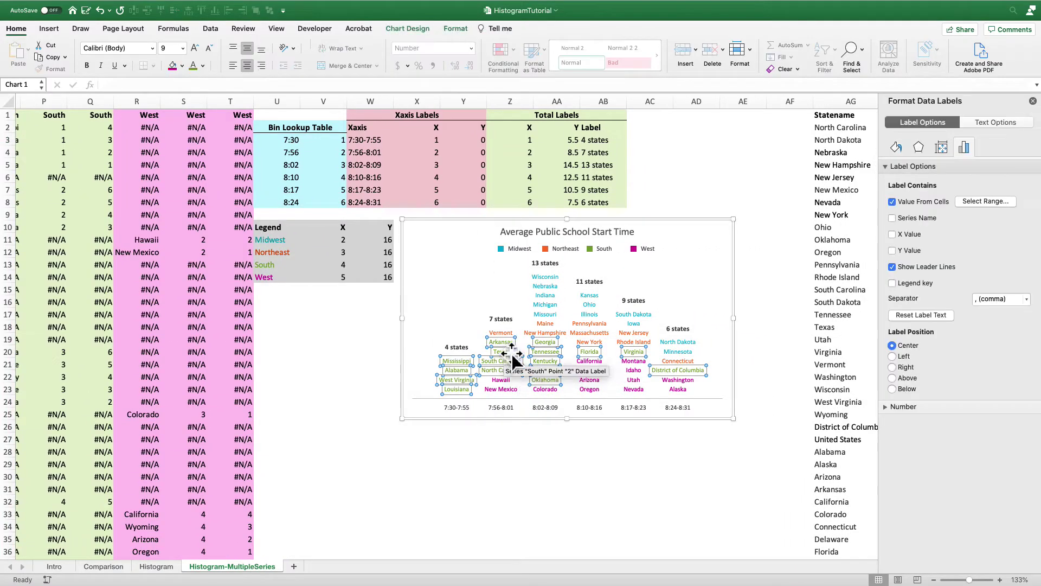
right_click(470, 290)
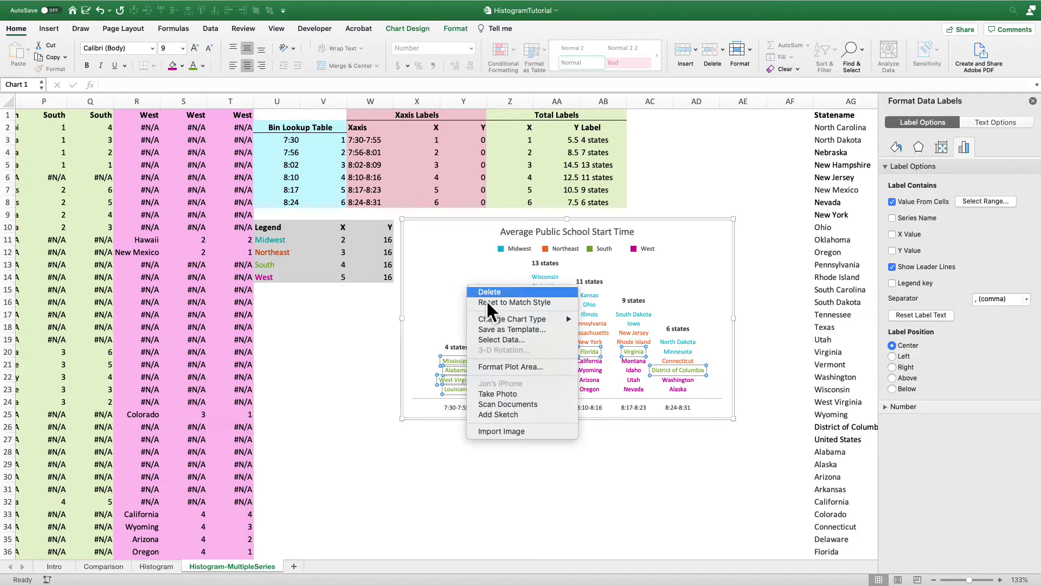
click(497, 339)
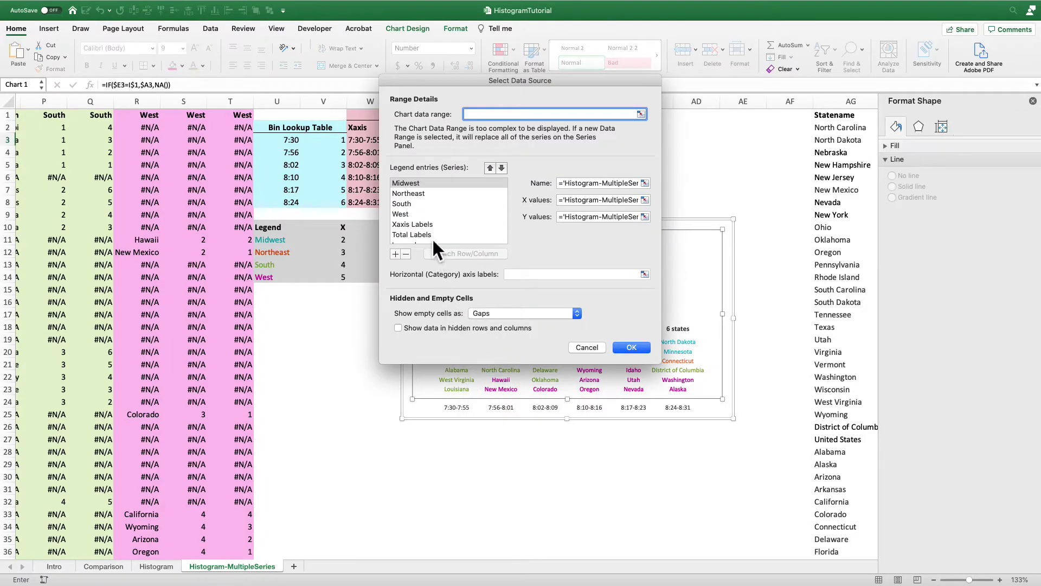
click(422, 207)
click(428, 191)
click(431, 184)
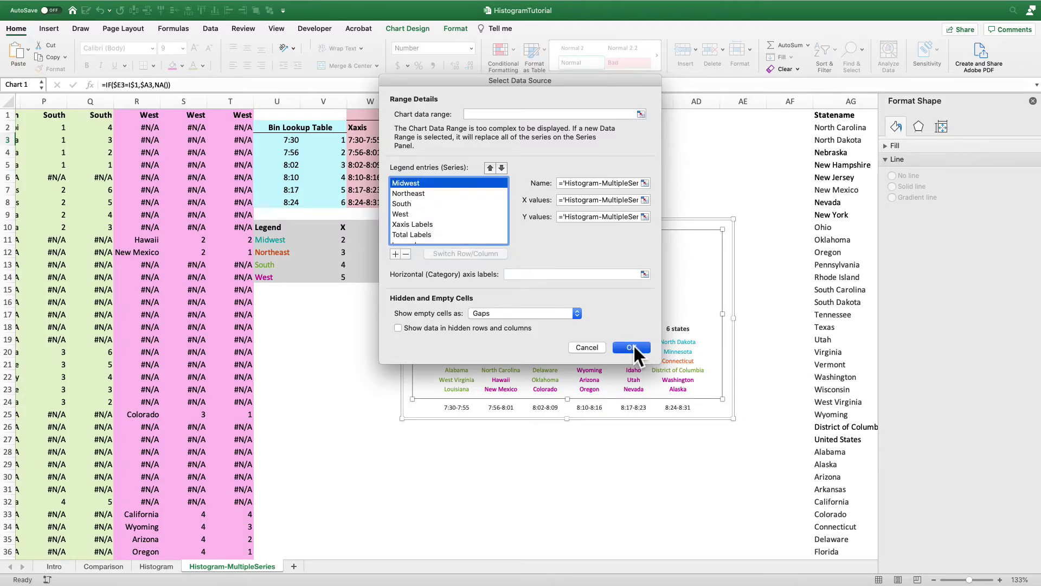
click(632, 346)
Colour the South series data labels dark red
click(512, 357)
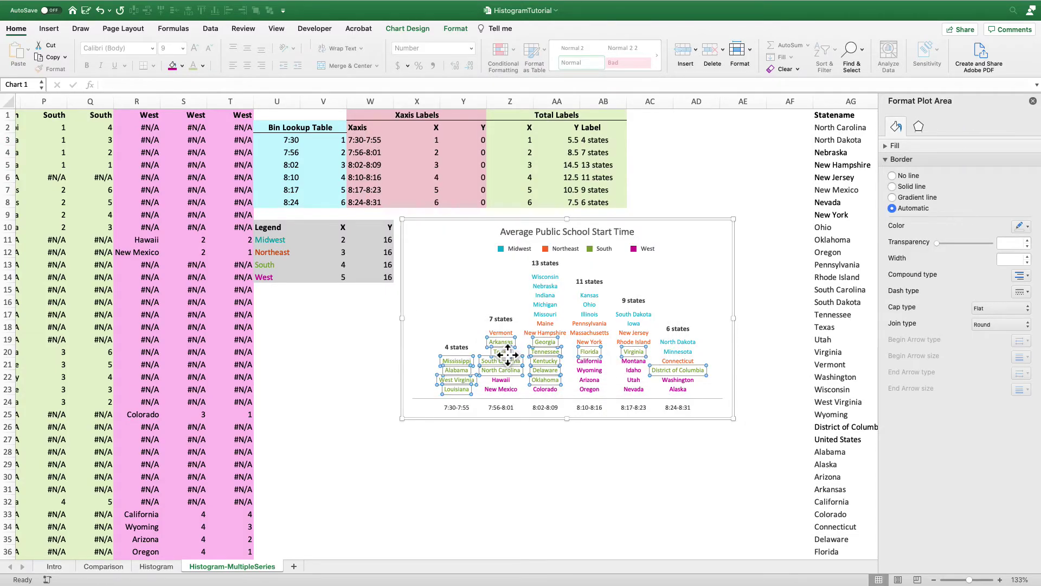
click(202, 66)
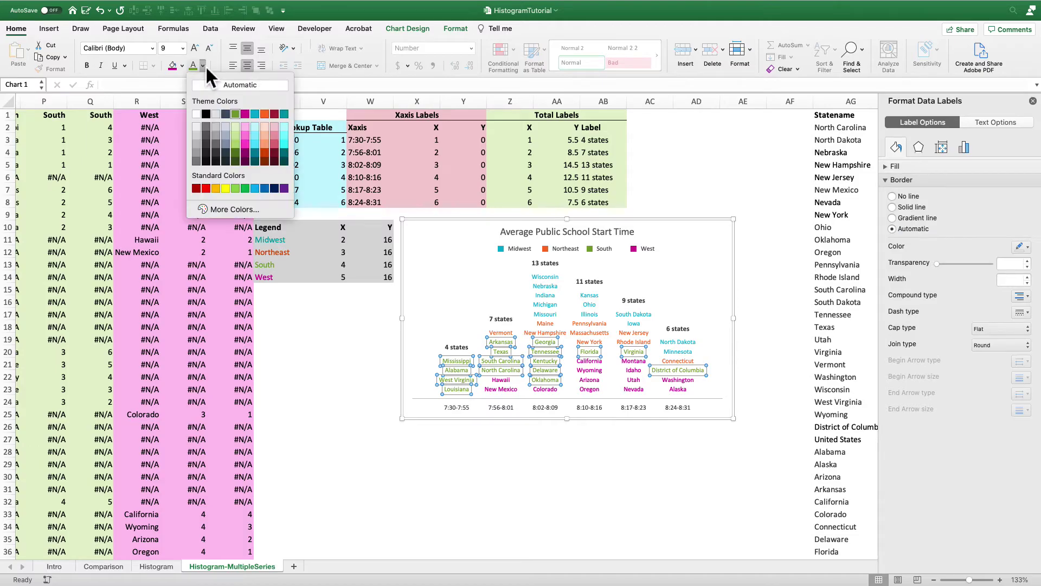
click(279, 114)
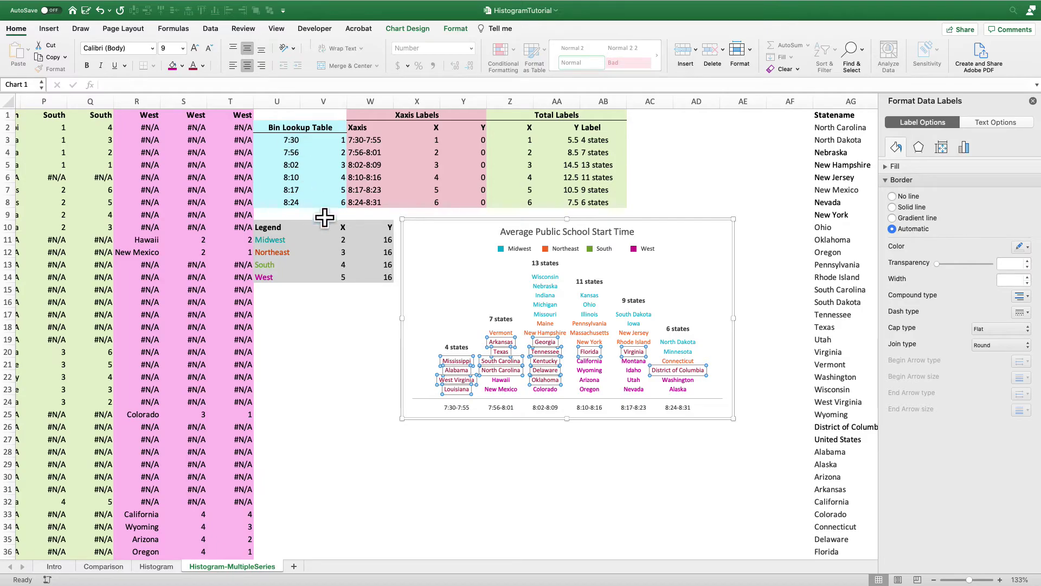
scroll(333, 239, left, 10)
scroll(333, 240, left, 6)
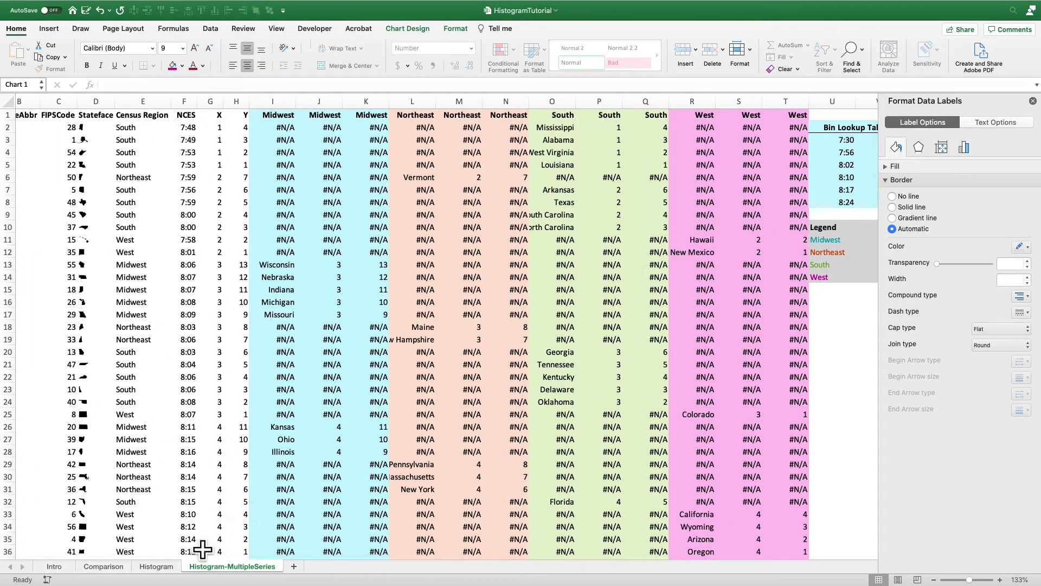
Go via the Histogram sheet to the Comparison sheet's three charts
click(156, 566)
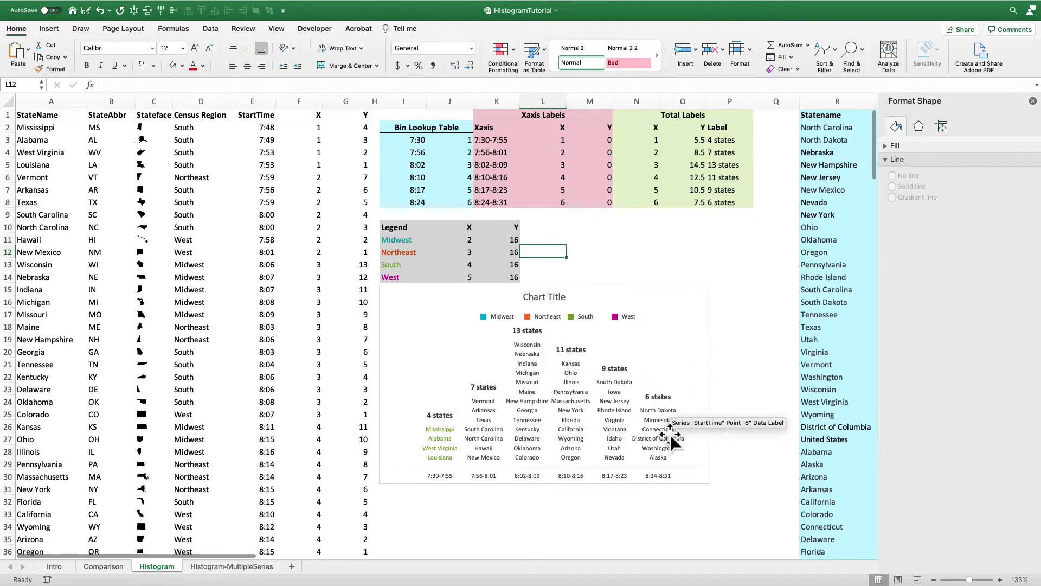
click(103, 566)
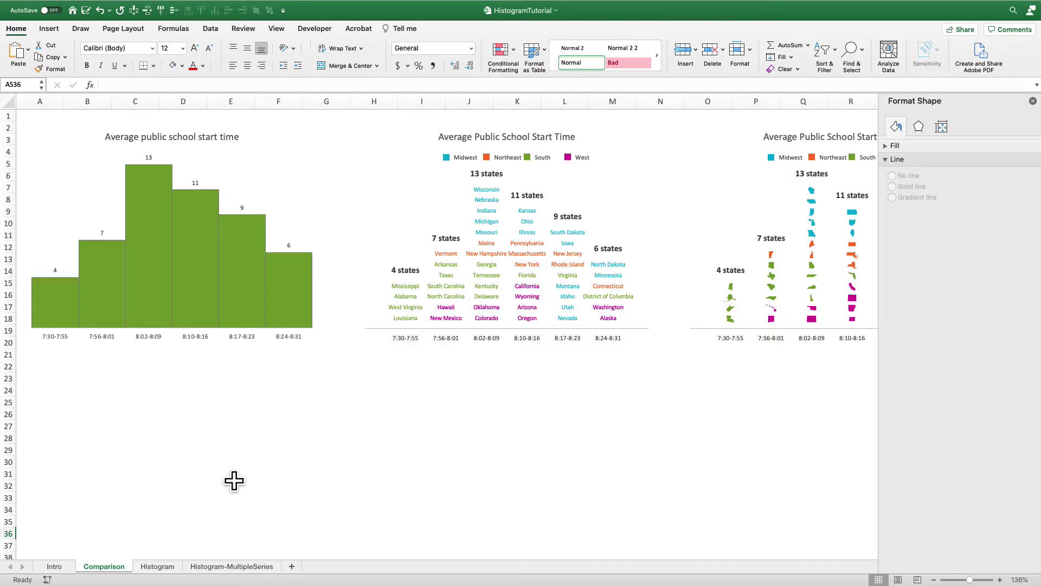
On Histogram-MultipleSeries, recolour the South labels green
click(232, 567)
scroll(244, 389, right, 15)
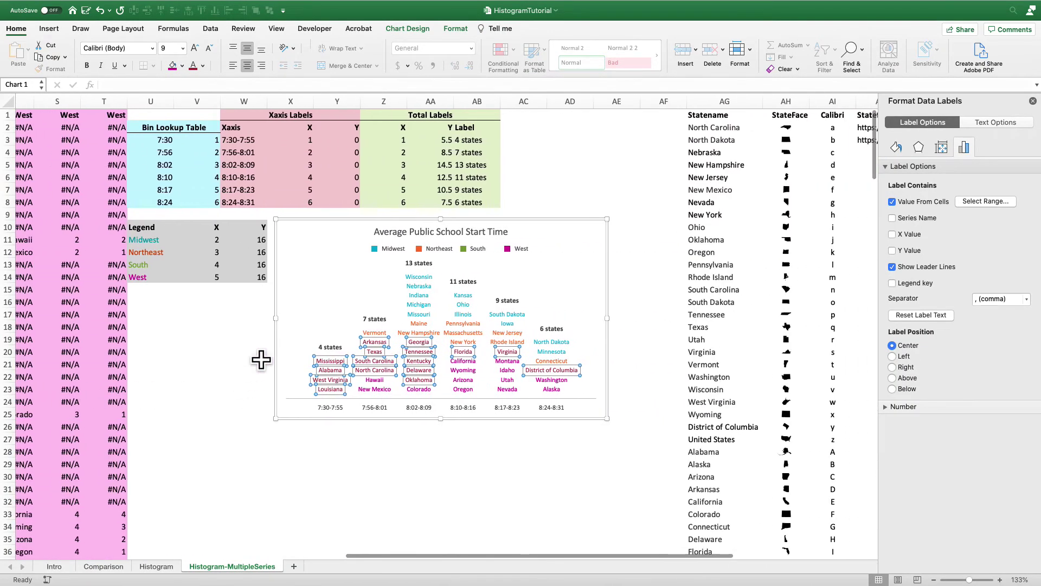
click(202, 66)
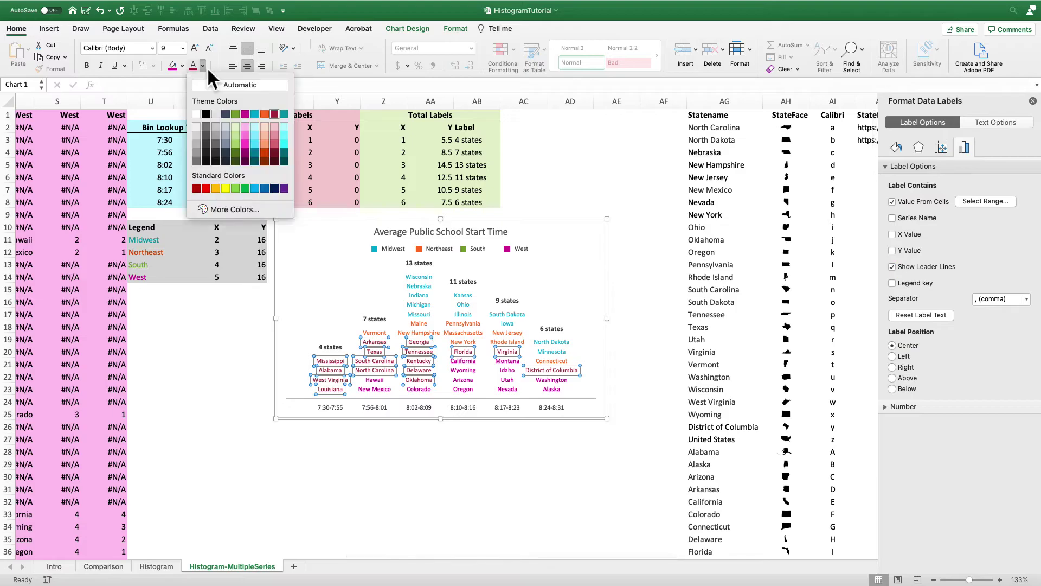
click(235, 114)
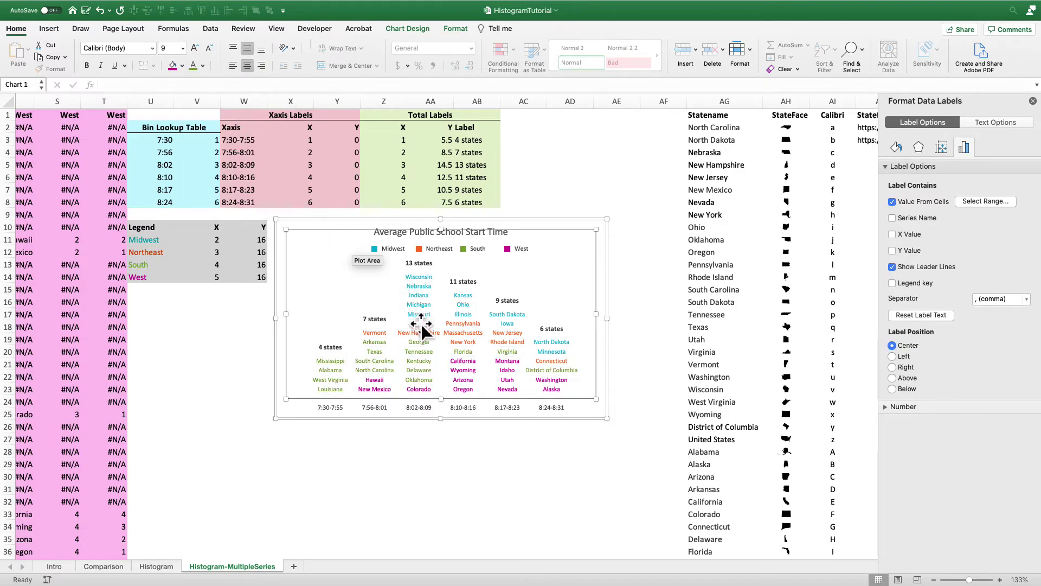
Open the South labels' Value From Cells range, showing O2:O51
click(391, 353)
click(386, 351)
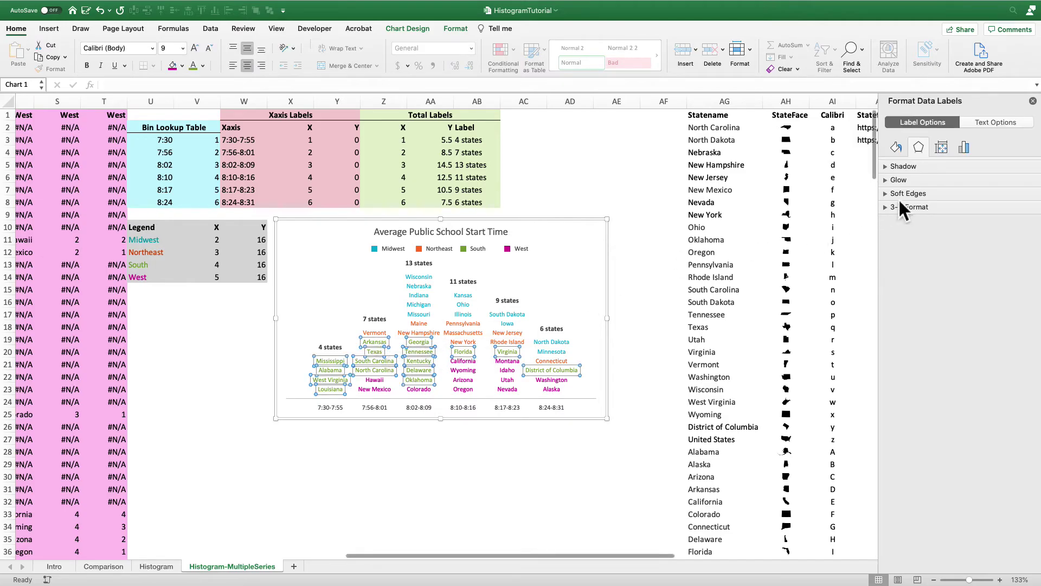
click(965, 147)
click(937, 165)
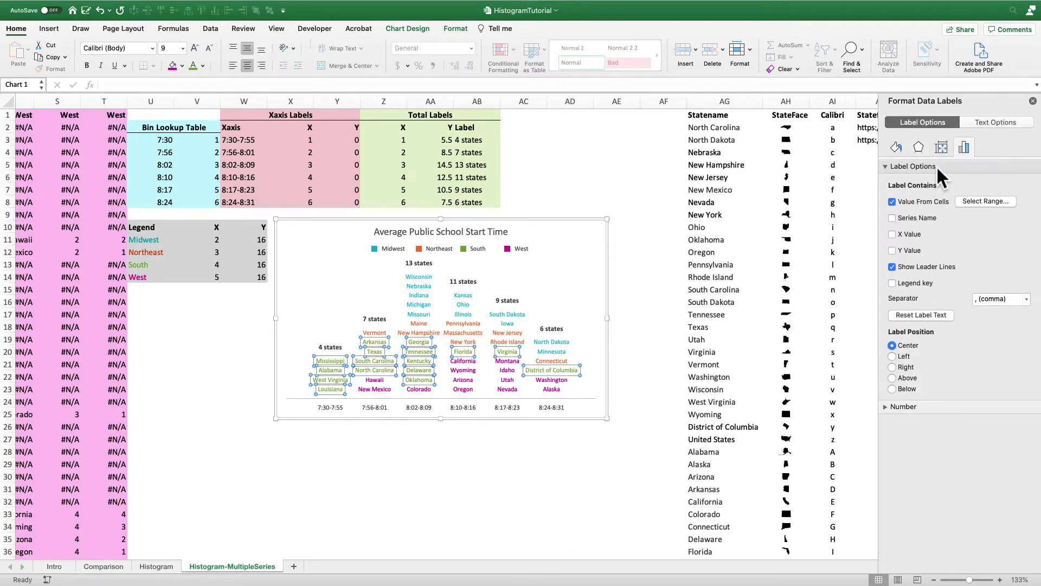
click(968, 203)
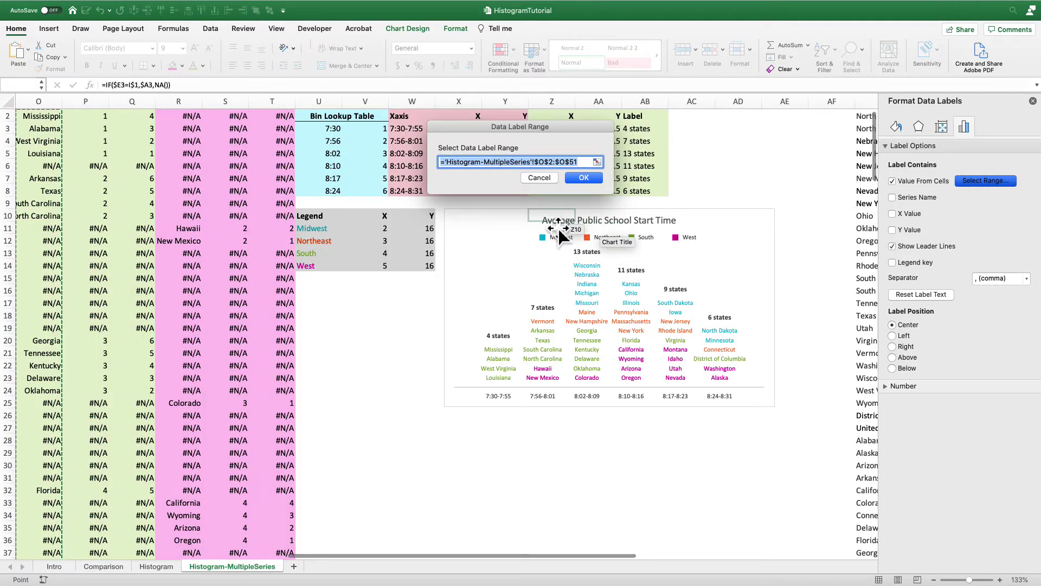
scroll(536, 234, left, 4)
scroll(535, 234, up, 1)
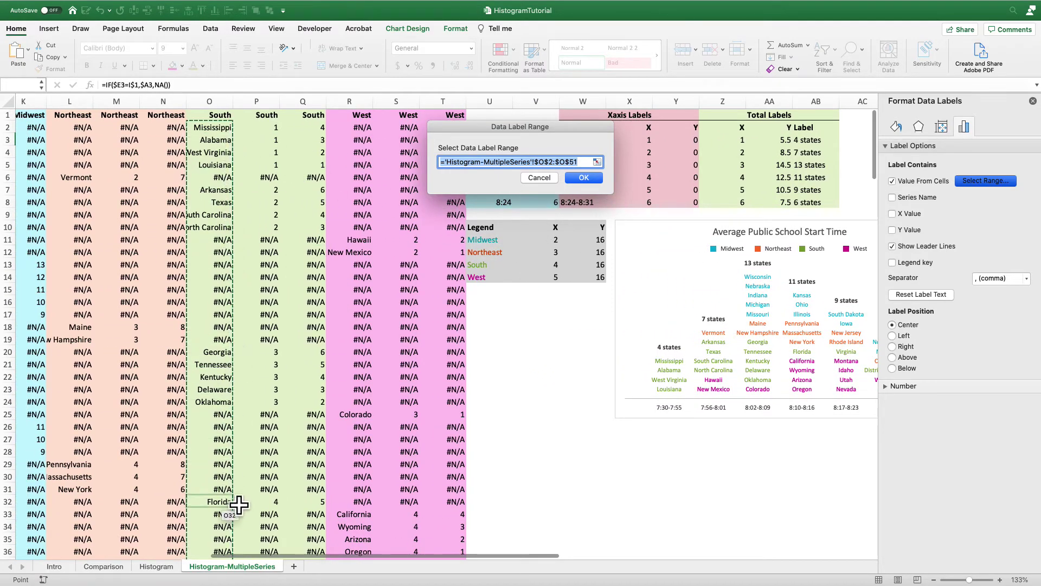
Change O2's formula to =IF($E2=O$1,$D2,NA()) and fill it down to O51
click(540, 178)
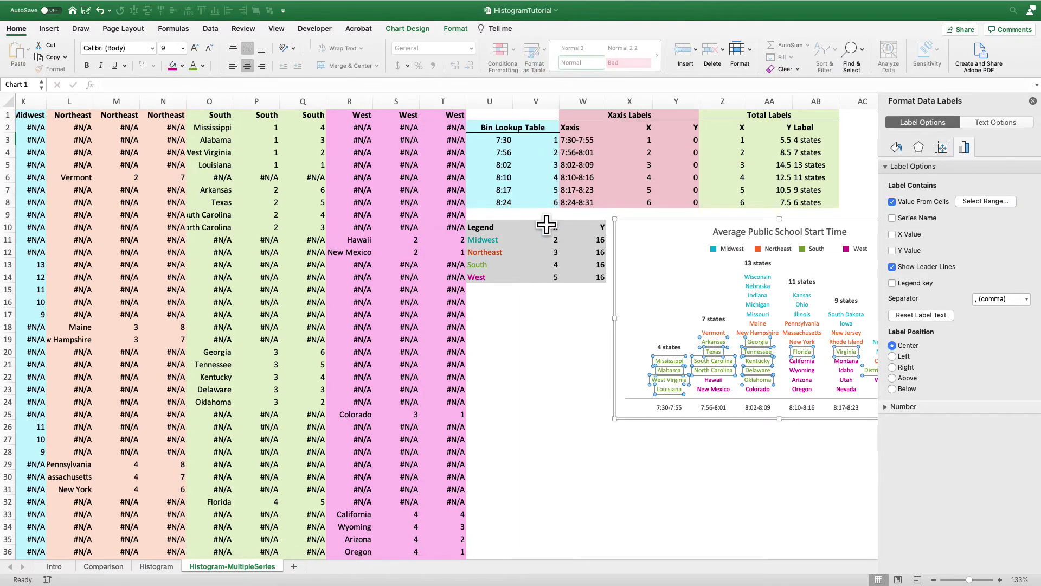
scroll(348, 186, left, 9)
scroll(351, 187, left, 2)
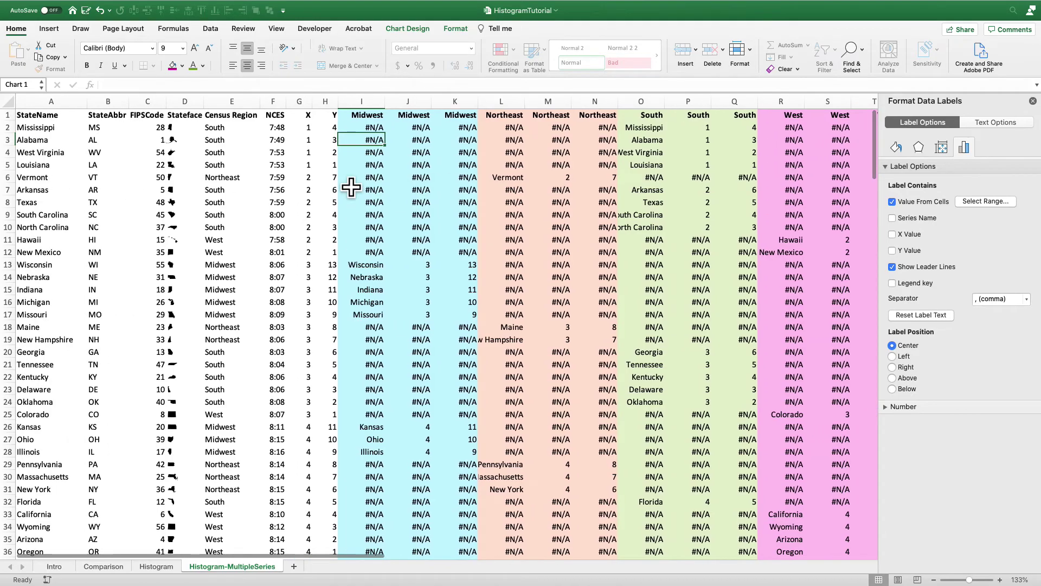
click(643, 129)
click(219, 85)
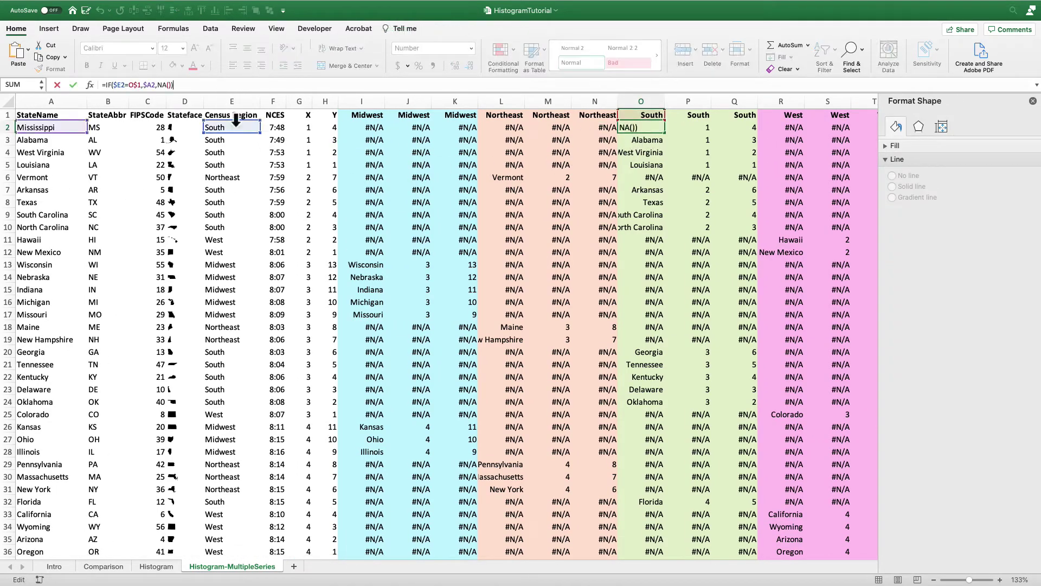
drag(81, 132, 171, 124)
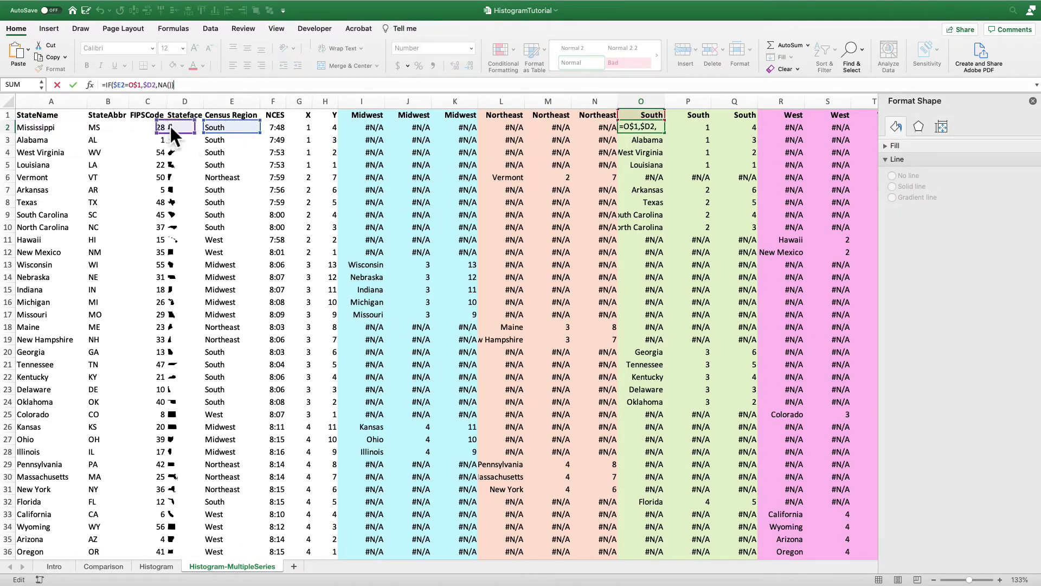
key(Return)
click(651, 128)
double_click(677, 145)
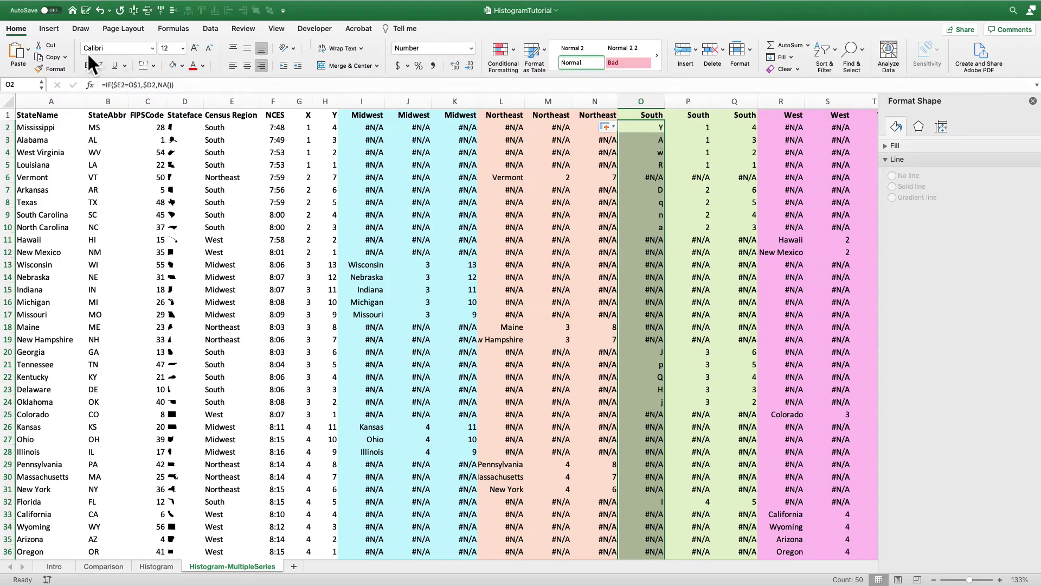
Set the South column's font to StateFace
click(105, 50)
text(StateFace)
key(Return)
scroll(591, 239, right, 4)
scroll(591, 239, right, 8)
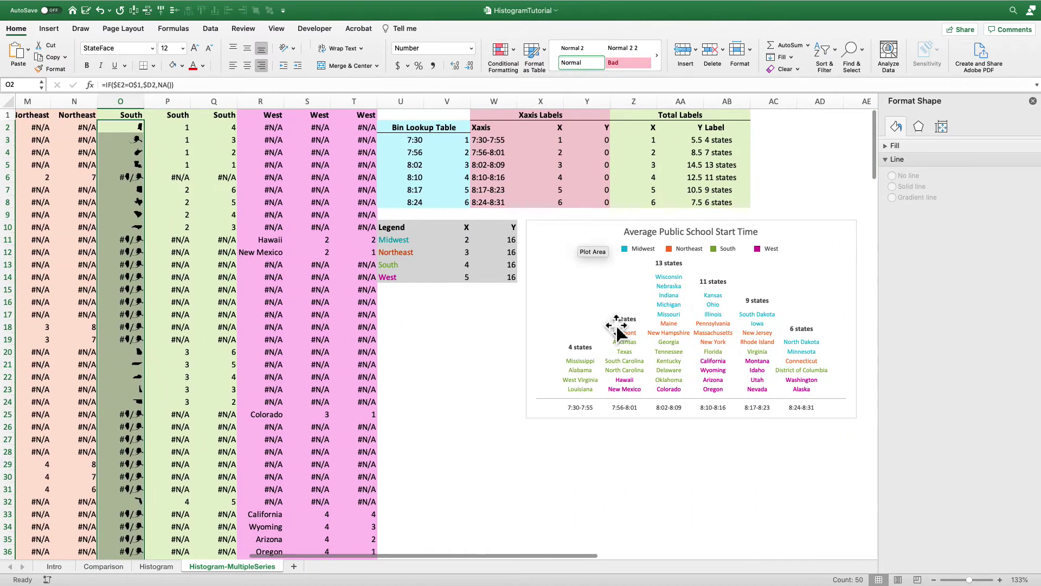
Set the chart's South data labels to the StateFace font so they show state shapes
click(624, 363)
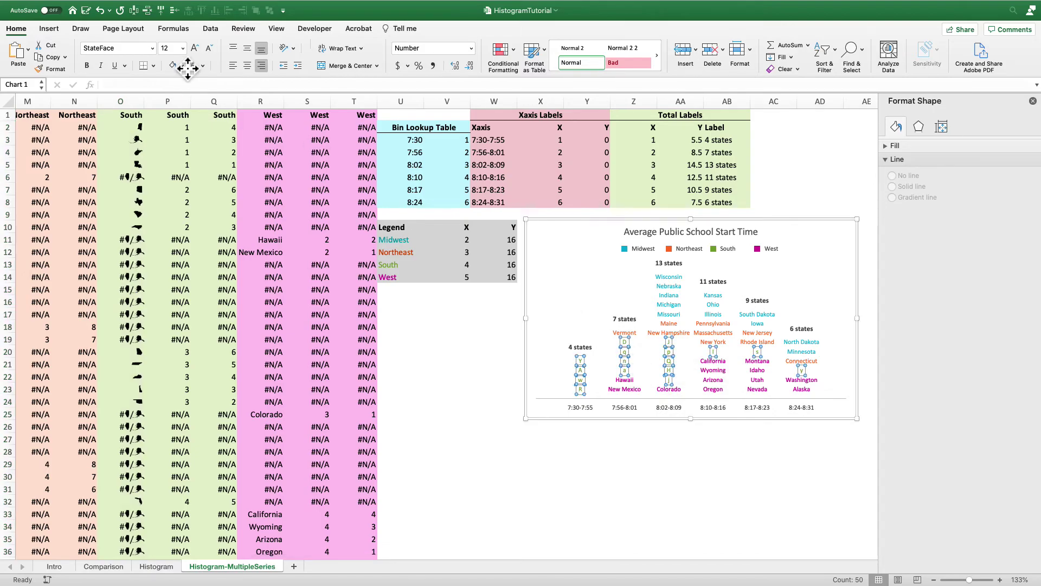
click(130, 50)
text(State)
key(Return)
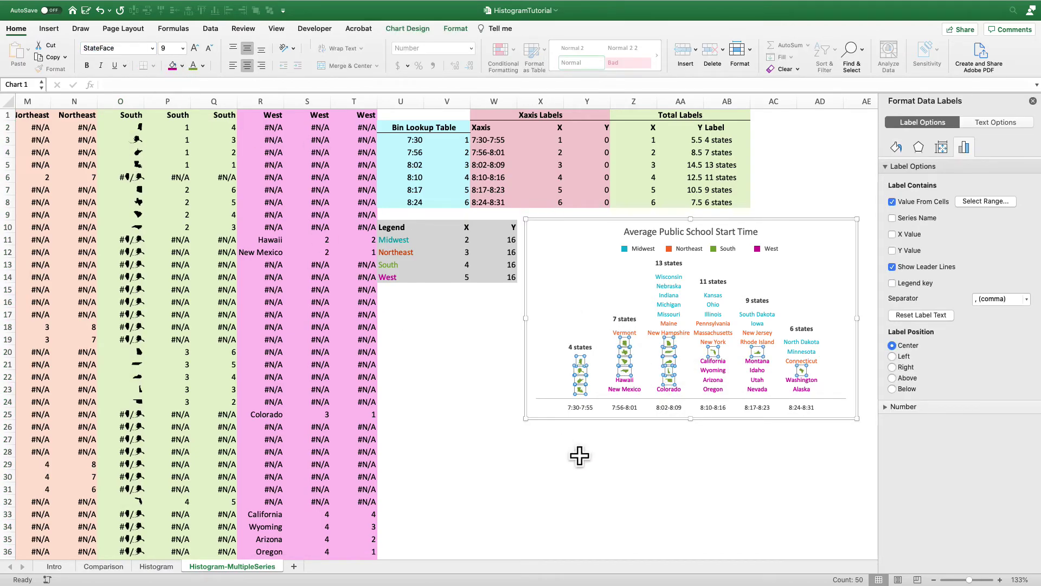
click(643, 467)
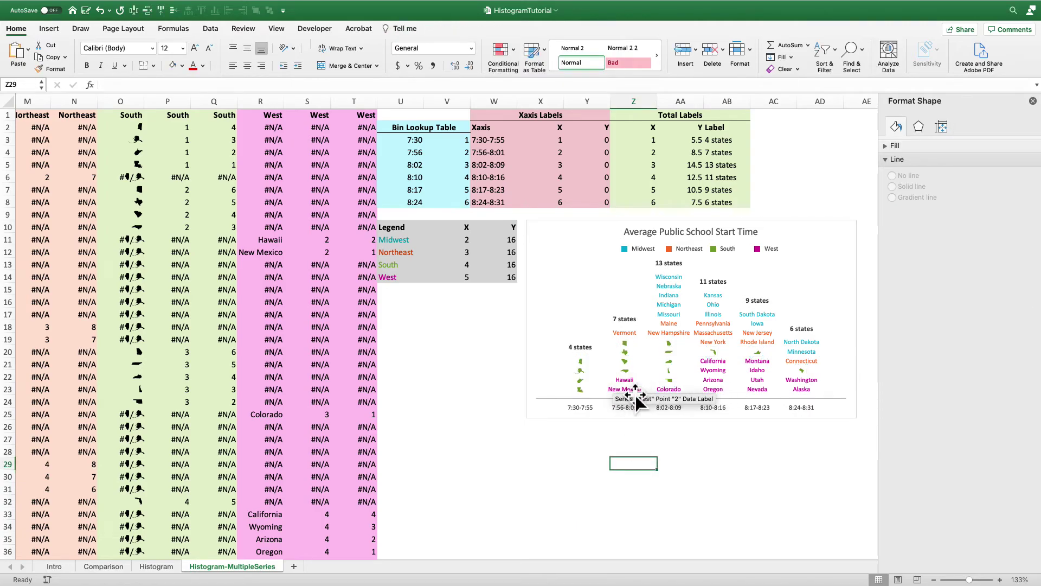
Scroll left and check the formula in a South column cell
scroll(635, 395, left, 5)
scroll(635, 394, left, 5)
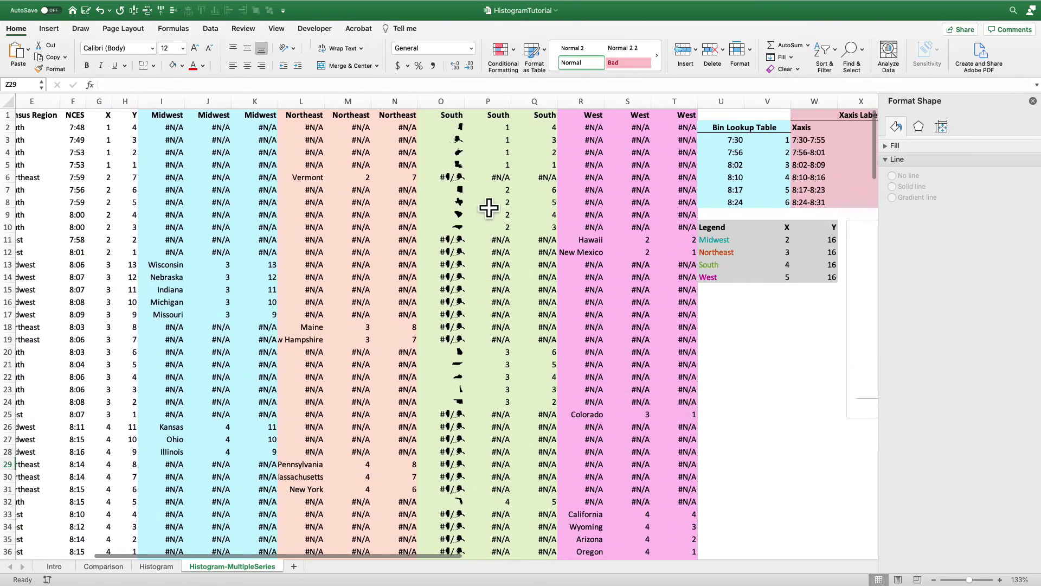
click(461, 190)
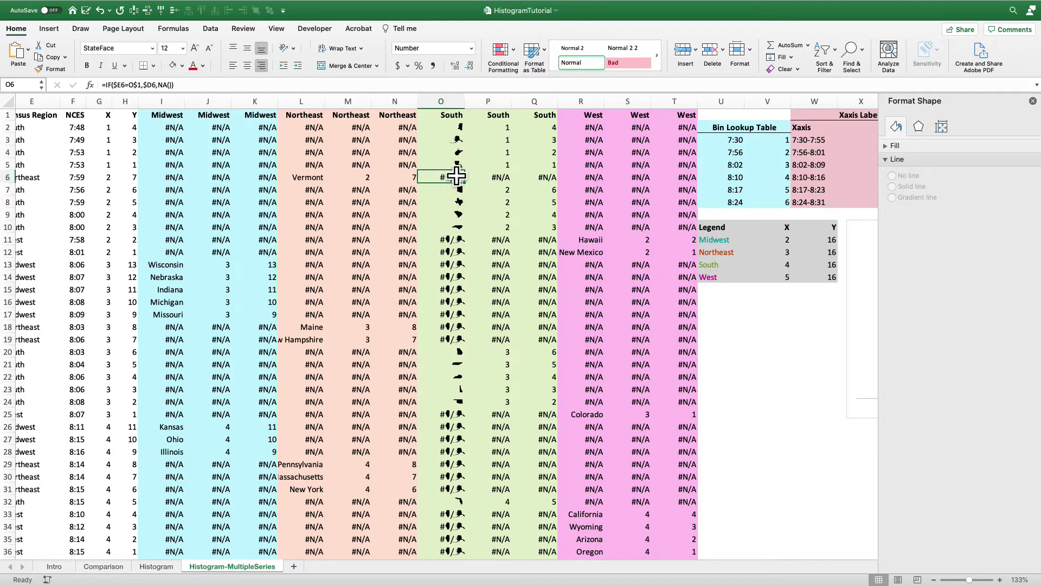
scroll(327, 183, left, 4)
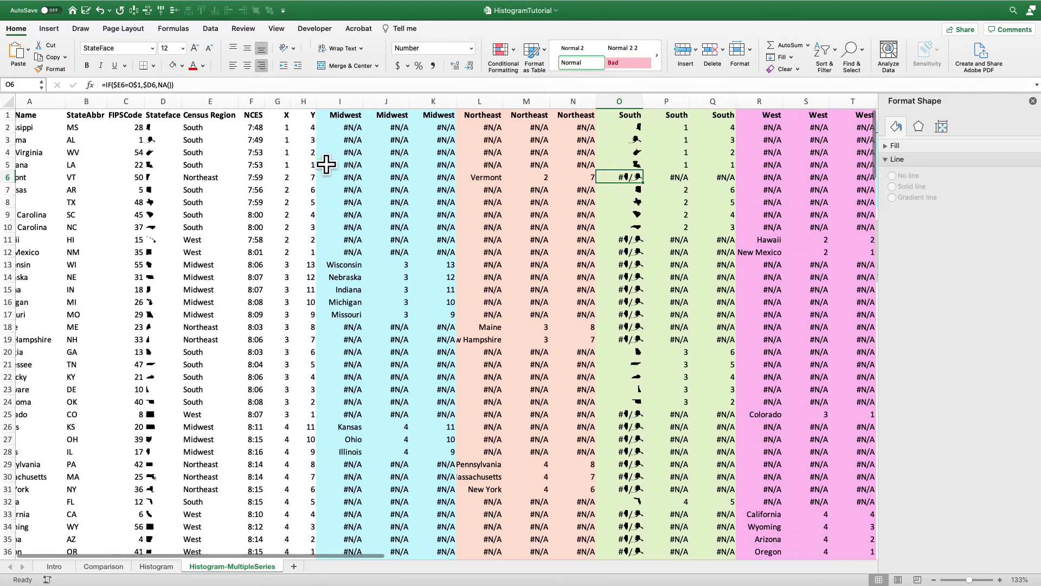
Point the Midwest column I formula at $D2, fill it down, and set column I to StateFace
click(347, 130)
click(182, 85)
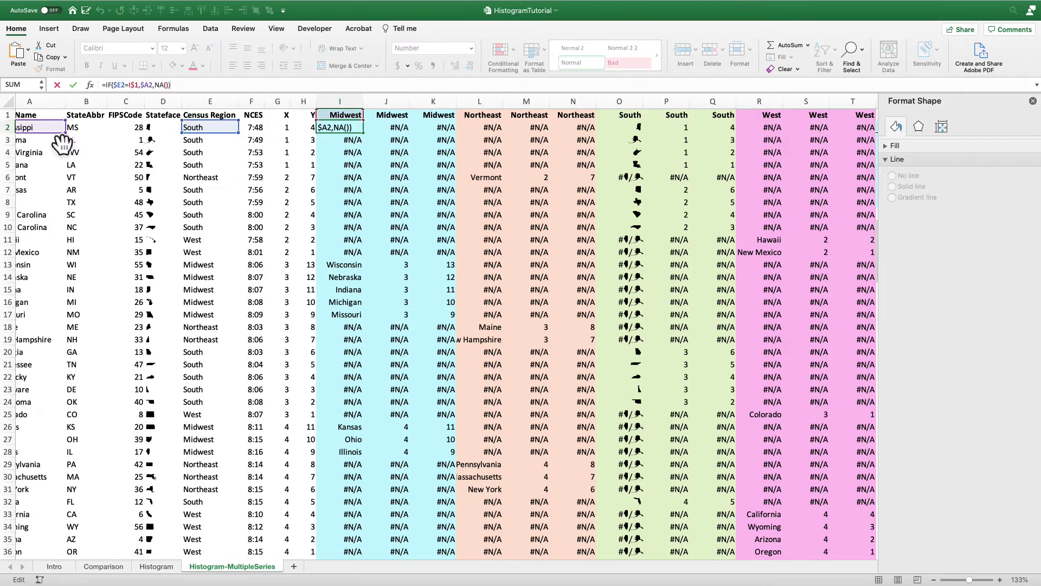
key(Return)
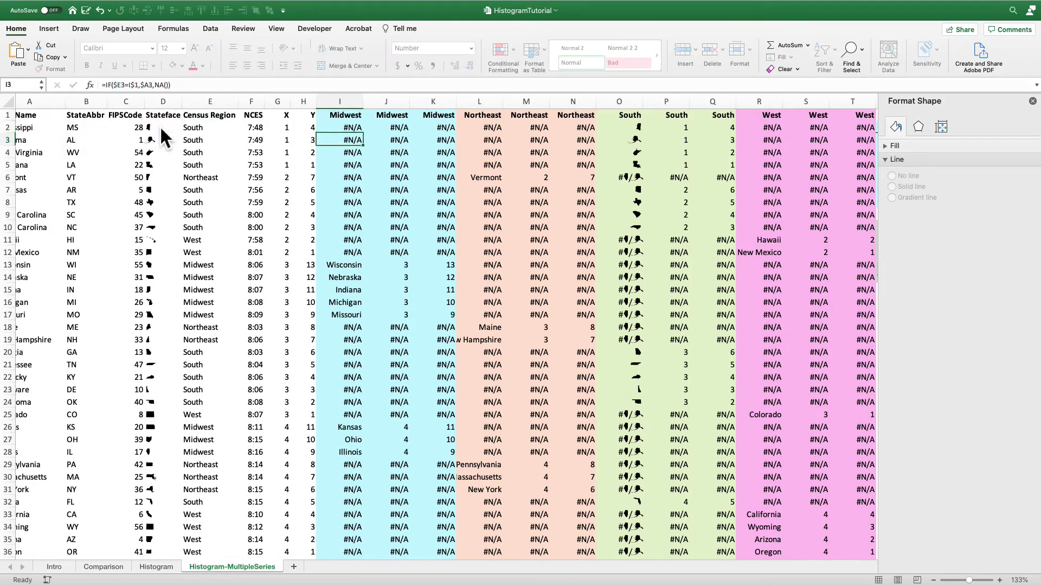
key(Up)
key(ctrl+shift+Down)
key(ctrl+d)
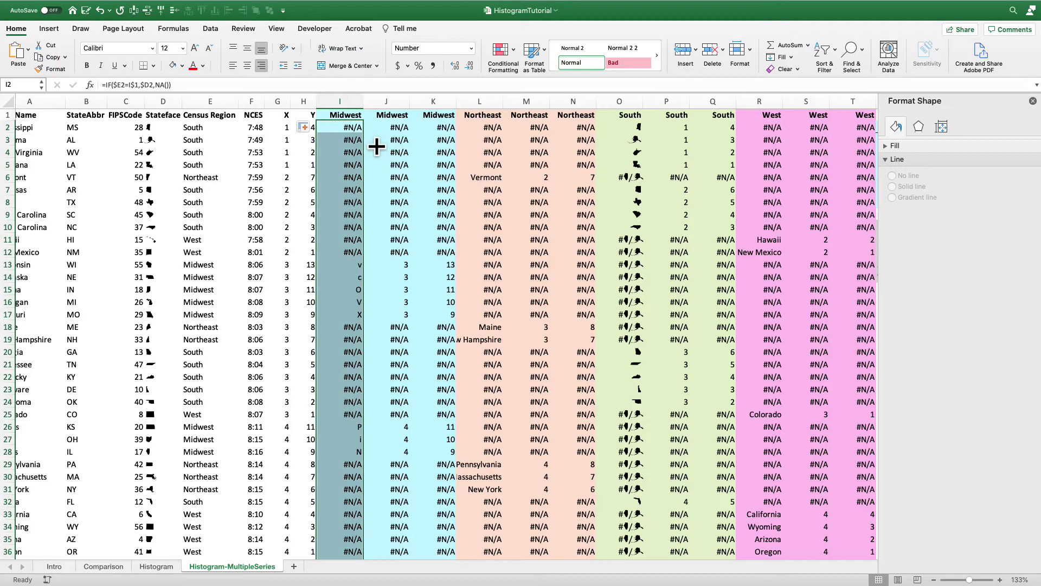
click(130, 49)
text(StateFace)
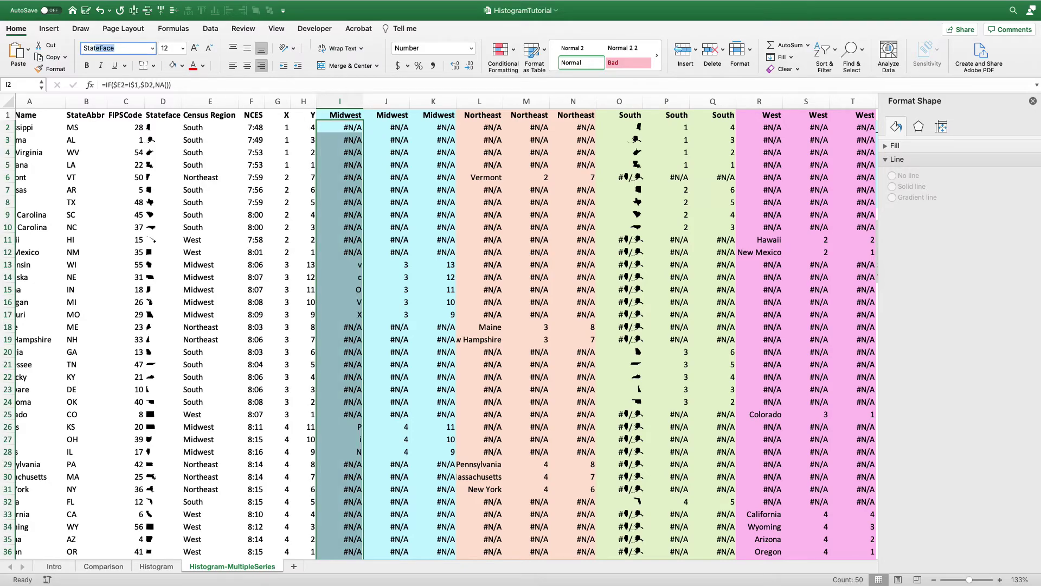
key(Return)
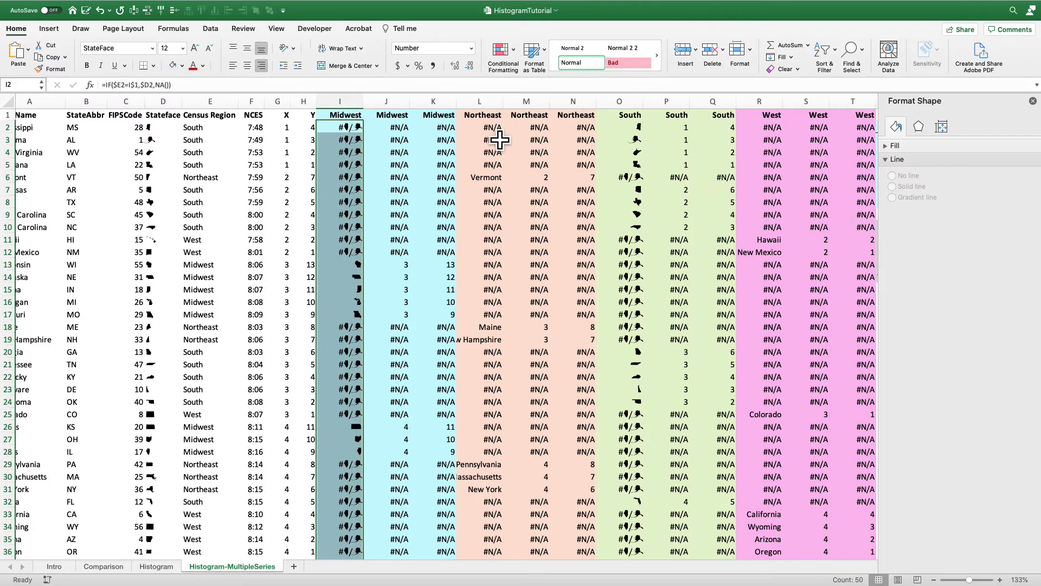
Point the Northeast L2 formula at D2 and set the column down to row 51 in StateFace
click(482, 130)
click(204, 90)
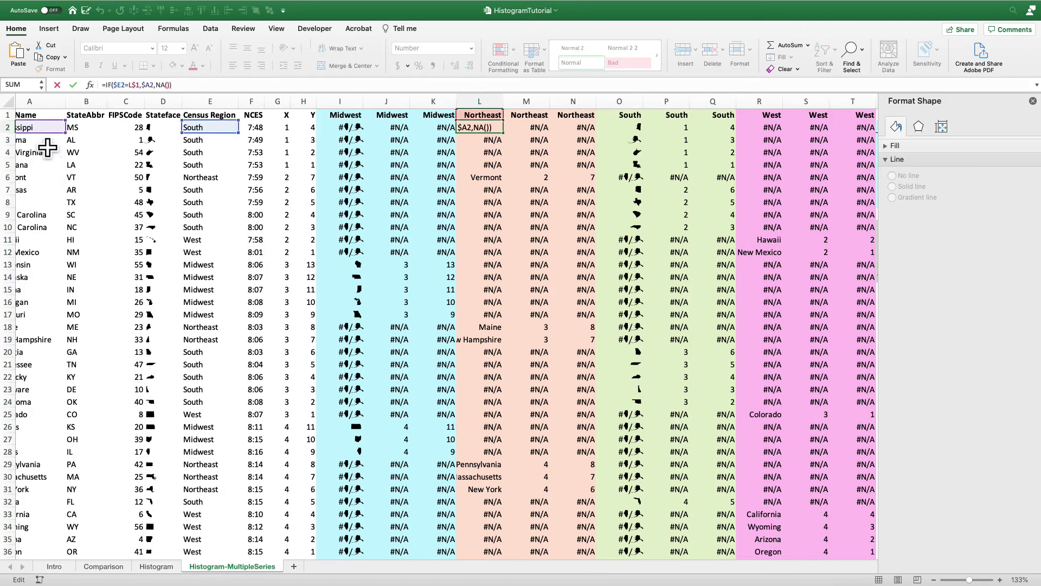
drag(49, 134, 151, 128)
key(Return)
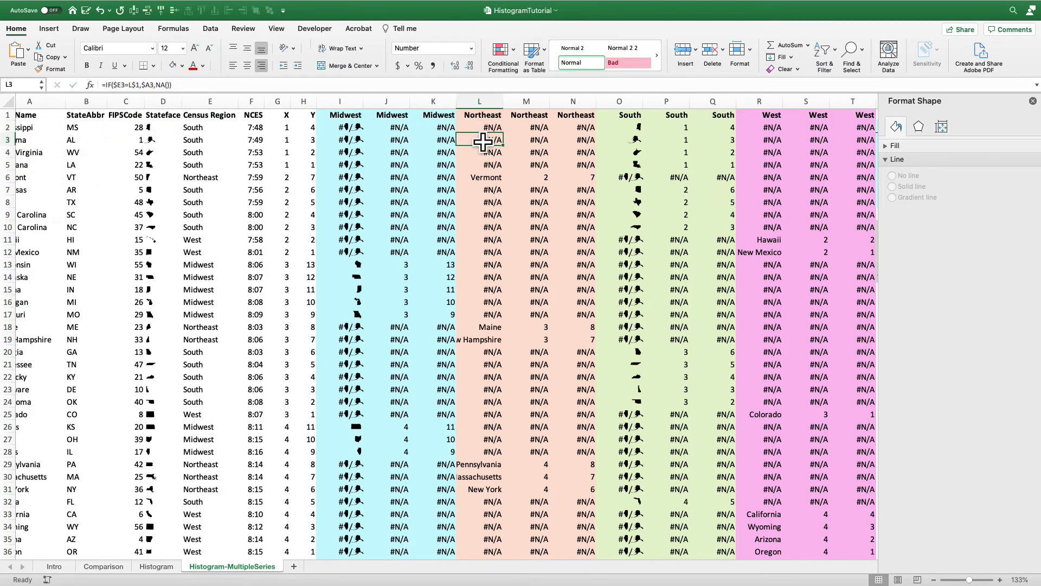
key(ctrl+shift+Down)
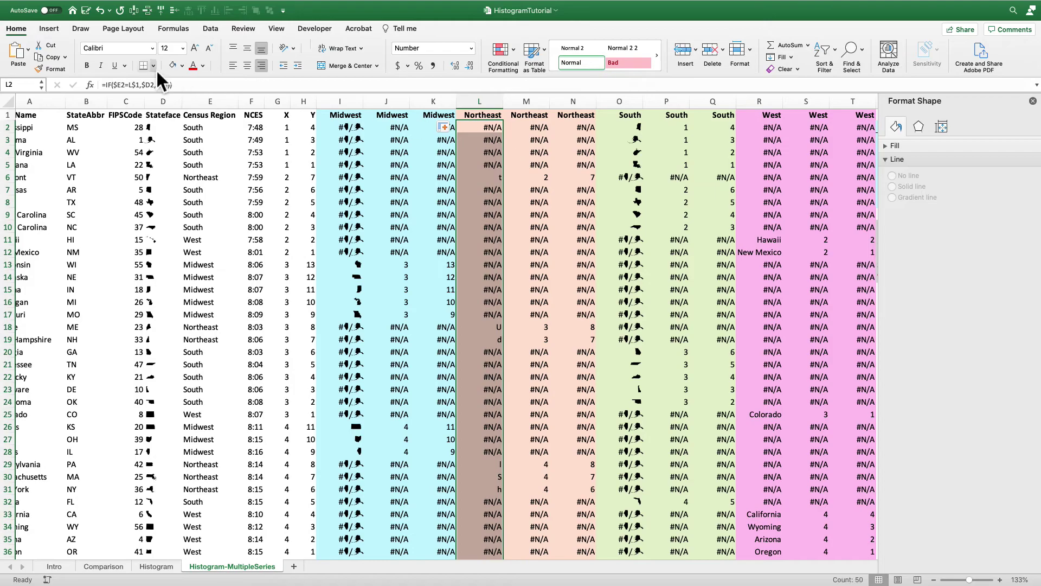
click(126, 49)
text(StateFace)
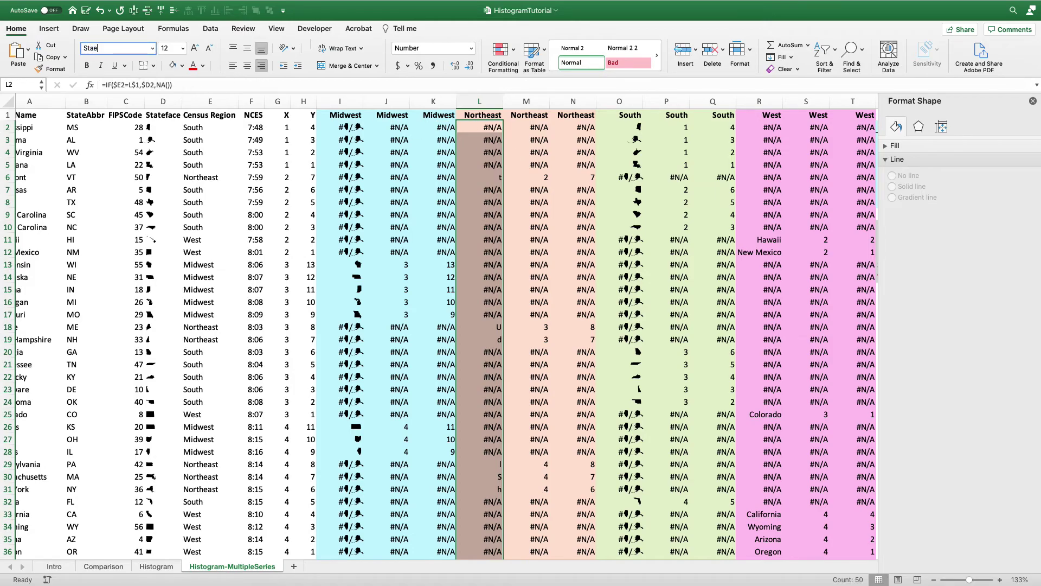
key(Return)
scroll(316, 204, right, 15)
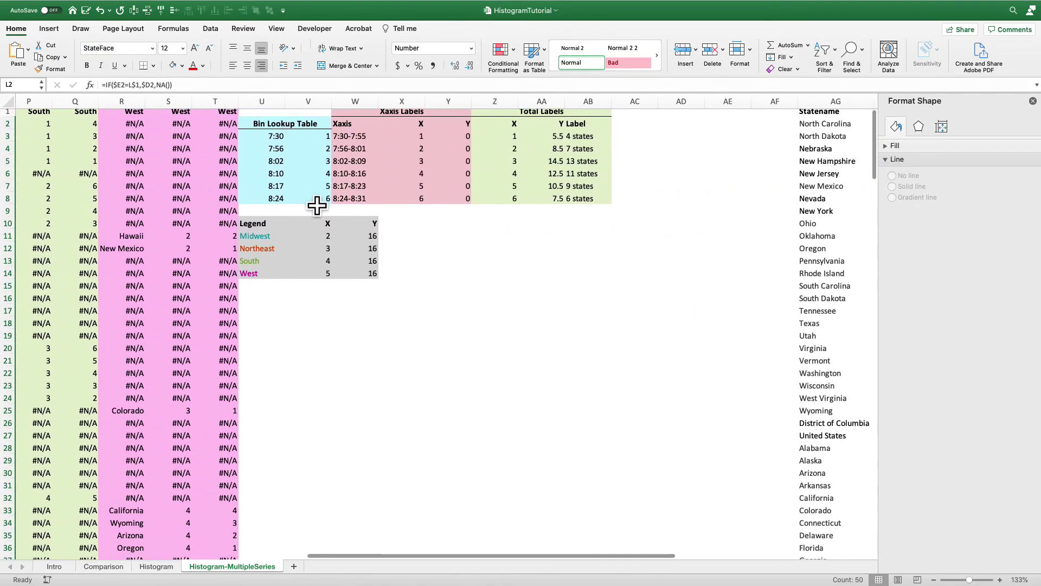
Set the chart's Midwest and Northeast data labels to the StateFace font
click(509, 303)
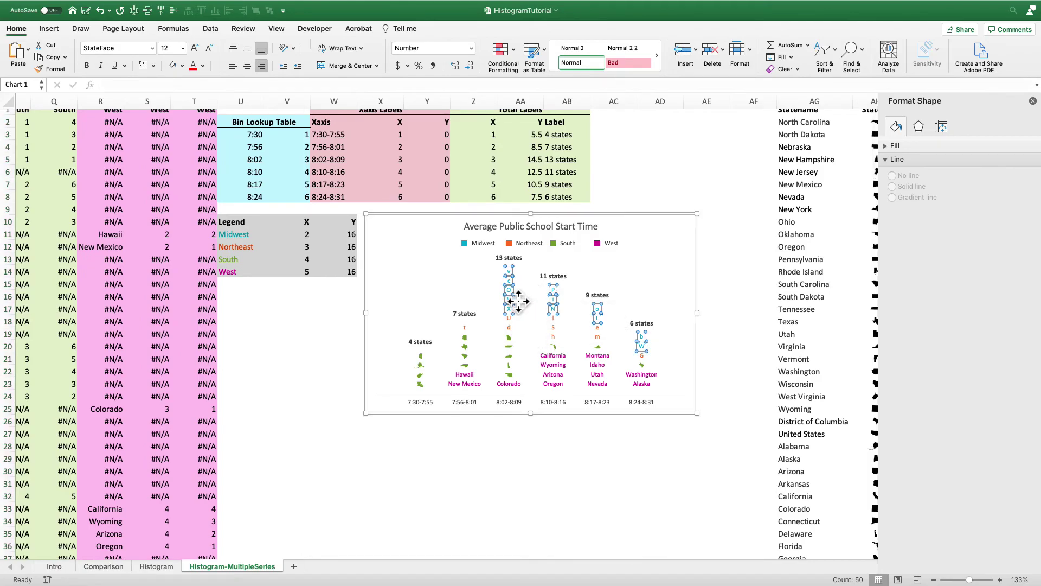
click(132, 50)
text(S)
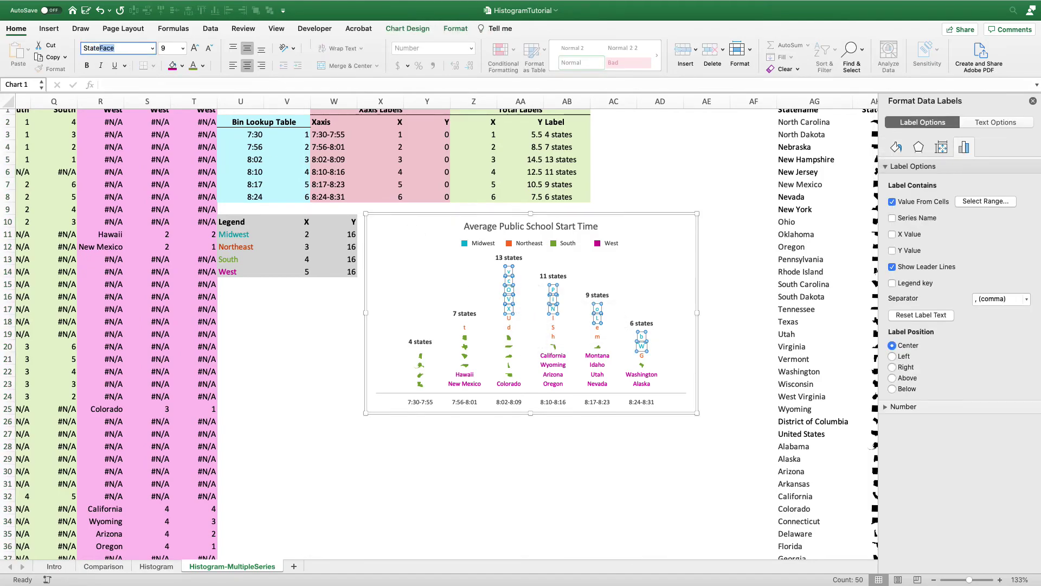
key(Return)
click(516, 330)
click(138, 51)
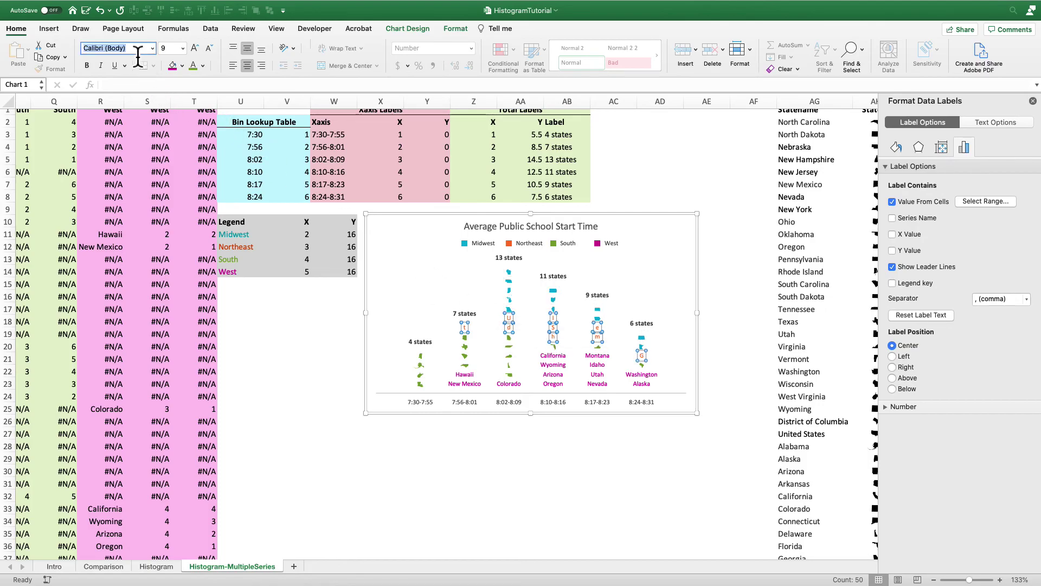
text(StateFace)
key(Return)
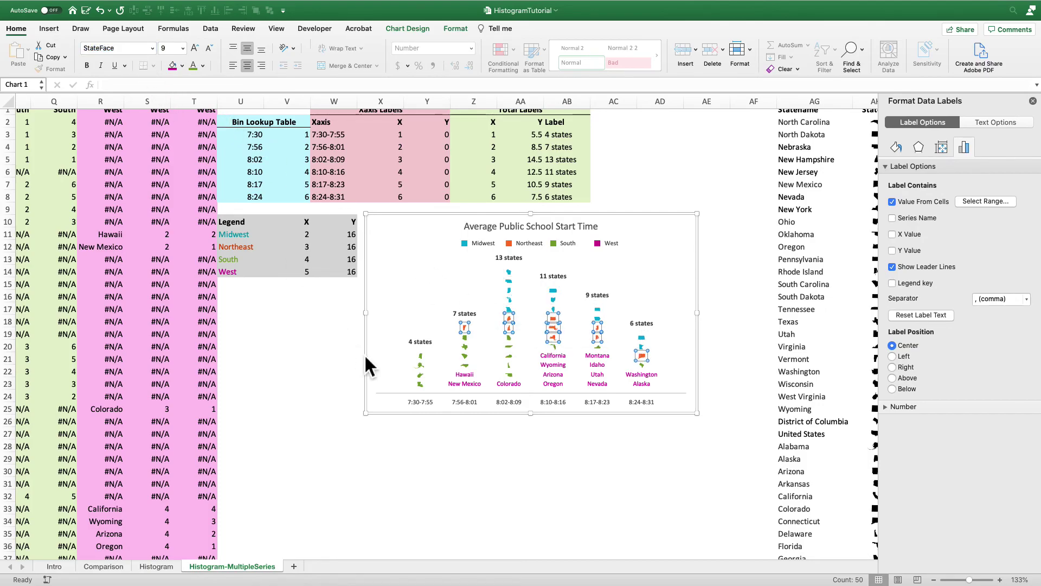
click(485, 459)
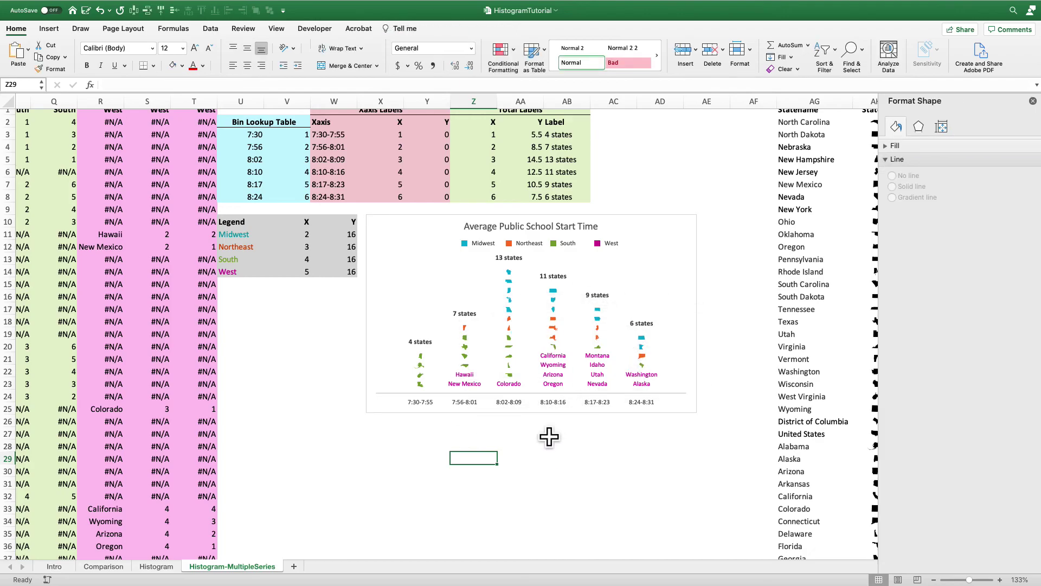
Enlarge the Midwest label shapes to font size 13
click(522, 312)
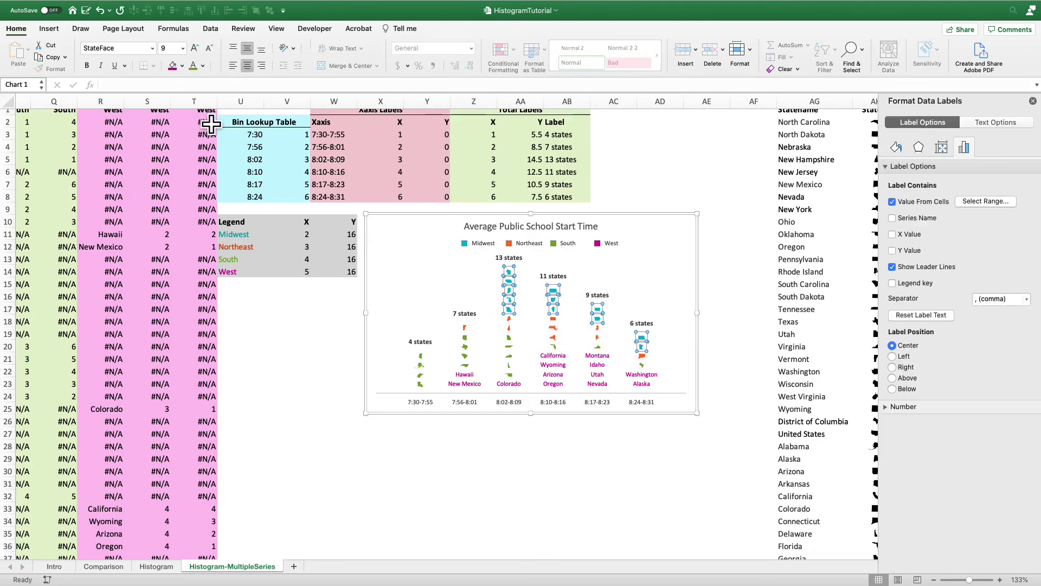
text(13)
key(Return)
click(520, 495)
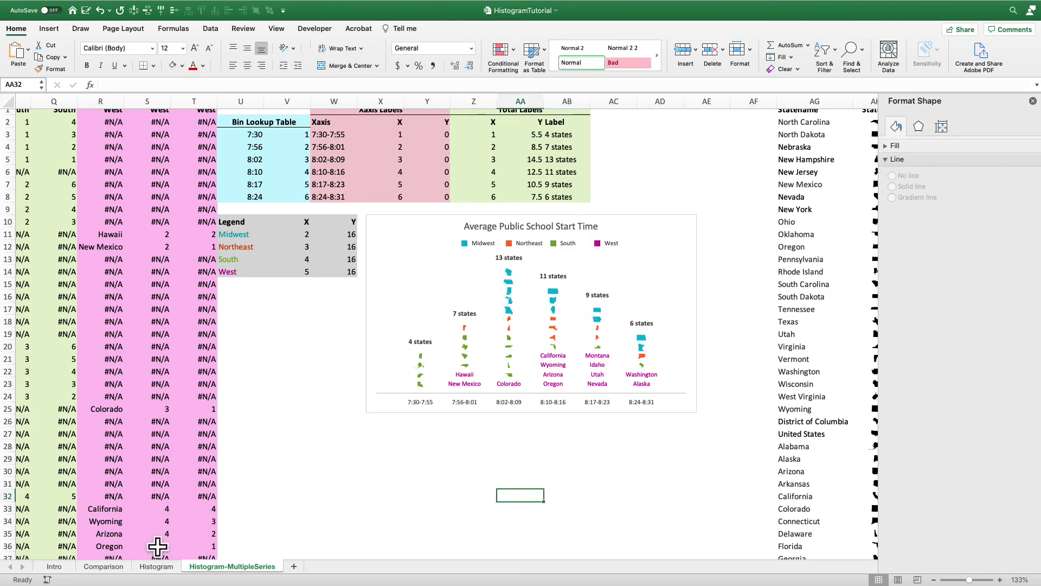
On the Comparison sheet, close the Format Shape pane, then go to the Intro sheet
click(111, 567)
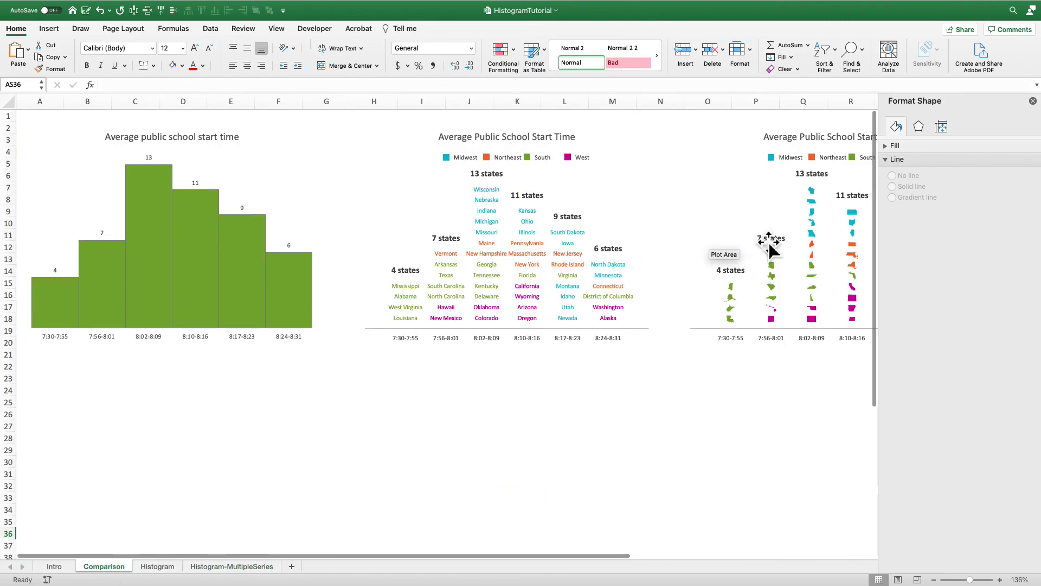
click(1033, 101)
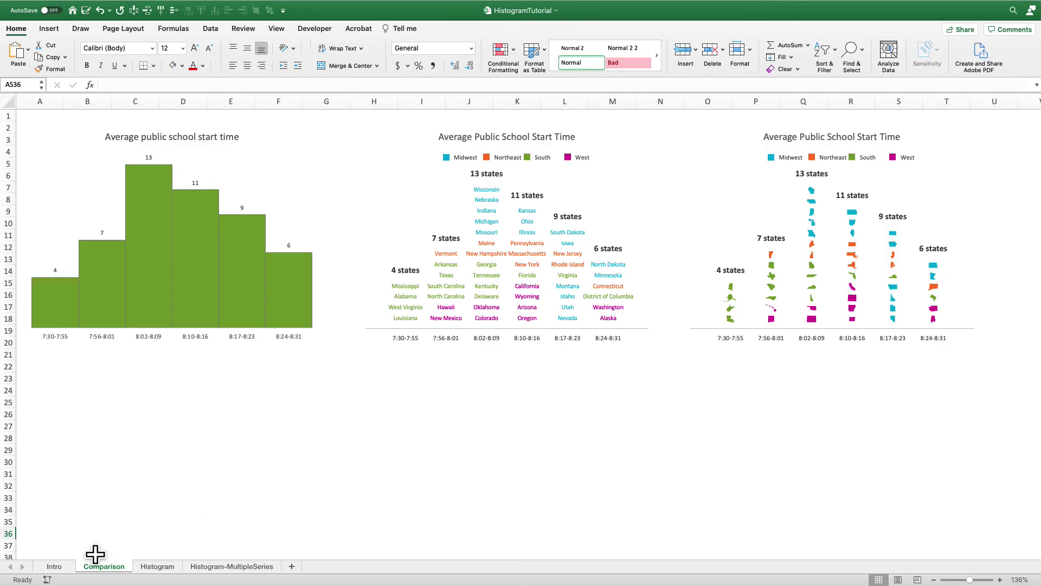
click(64, 566)
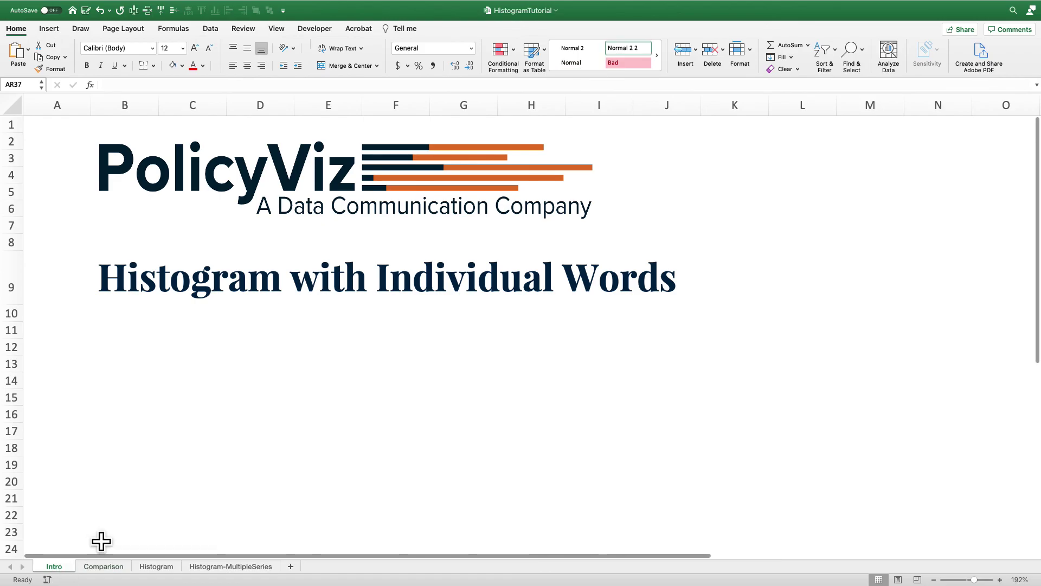